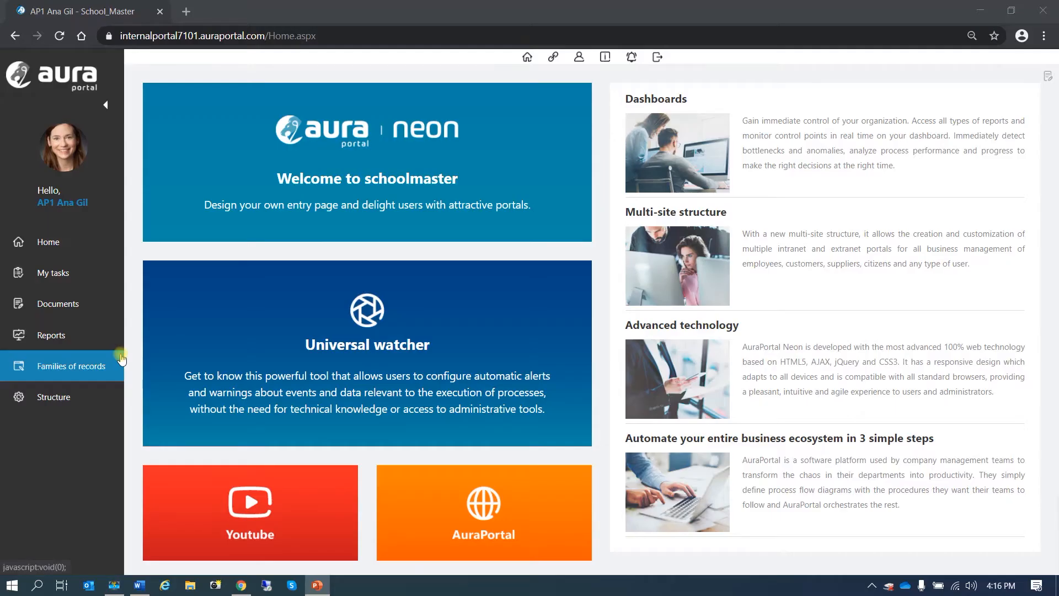
- Start the 2.0 Teacher process from My tasks and open its Prefixes and suffixes section
click(61, 274)
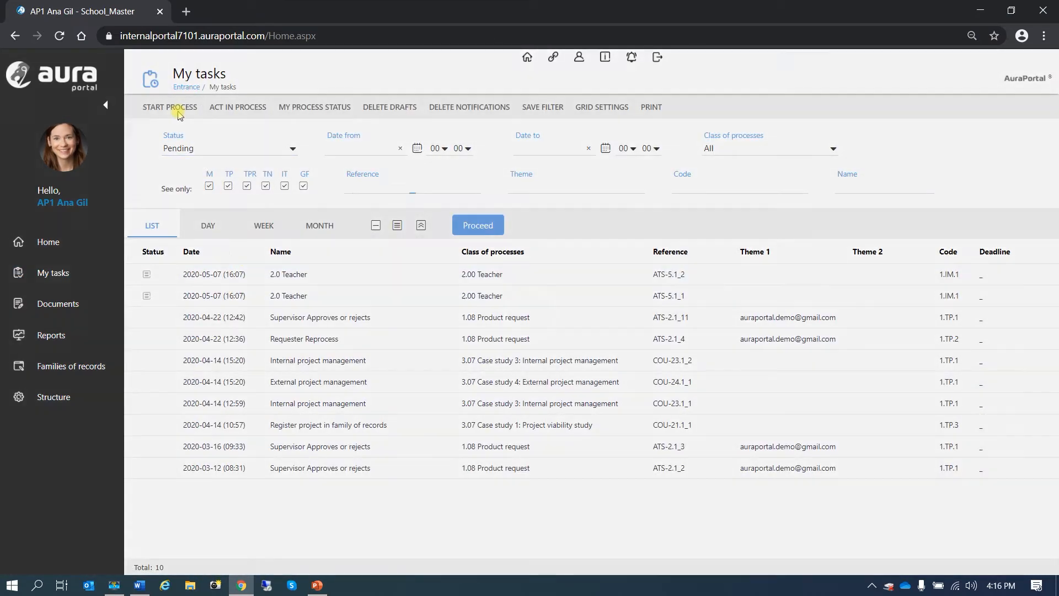
click(172, 107)
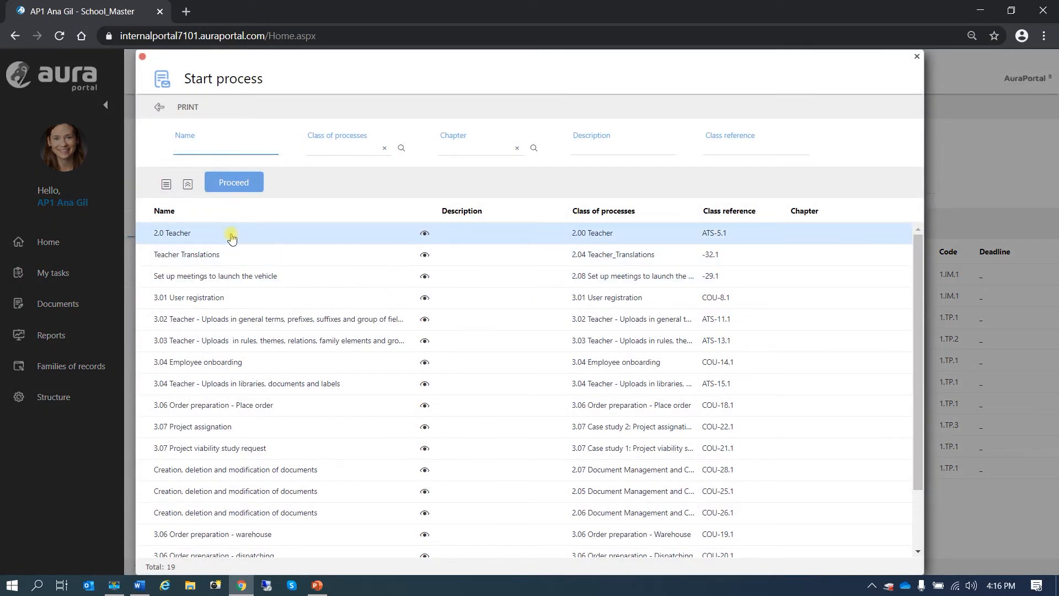
double_click(231, 233)
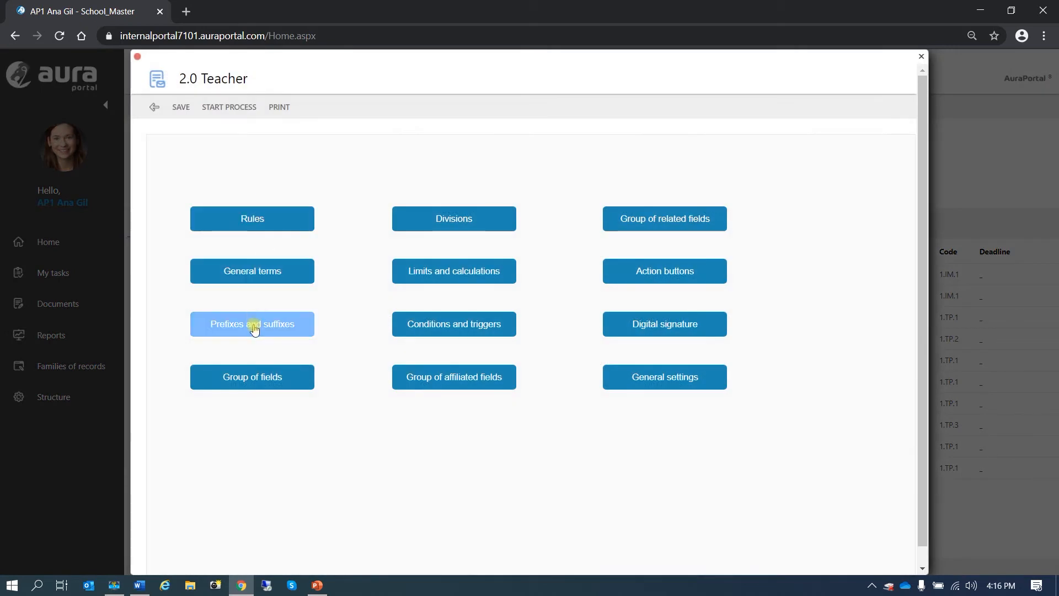
click(254, 326)
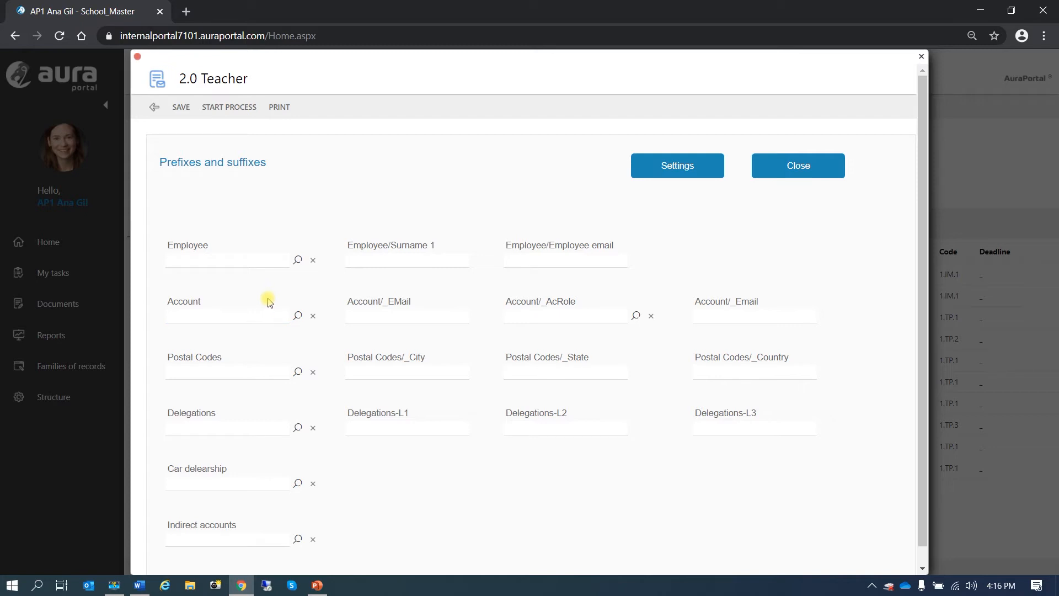
- List the employees with a job title available to the Employee field, then return to the form without selecting one
click(297, 261)
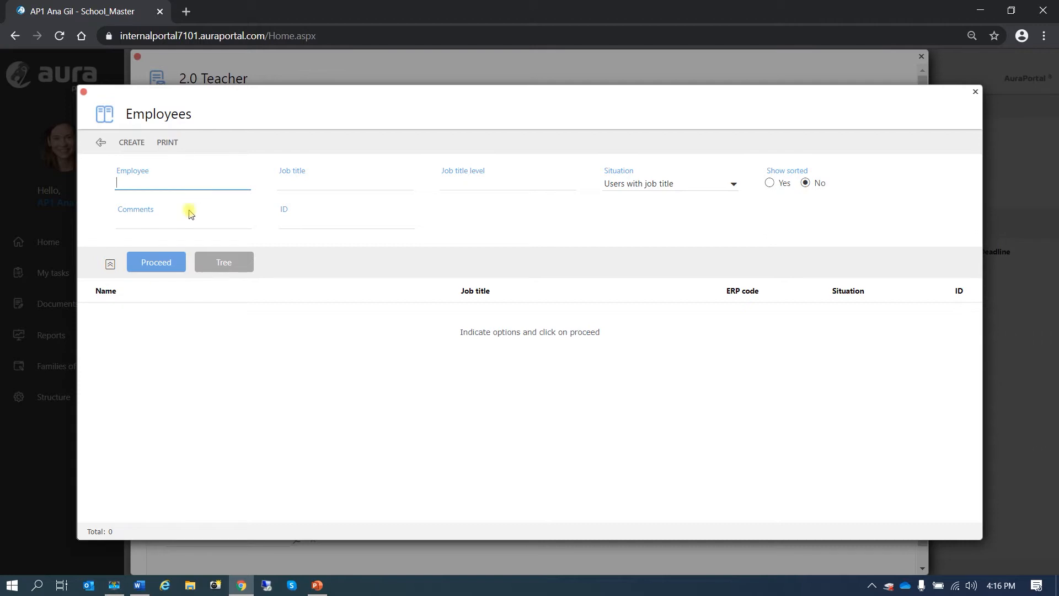
click(148, 265)
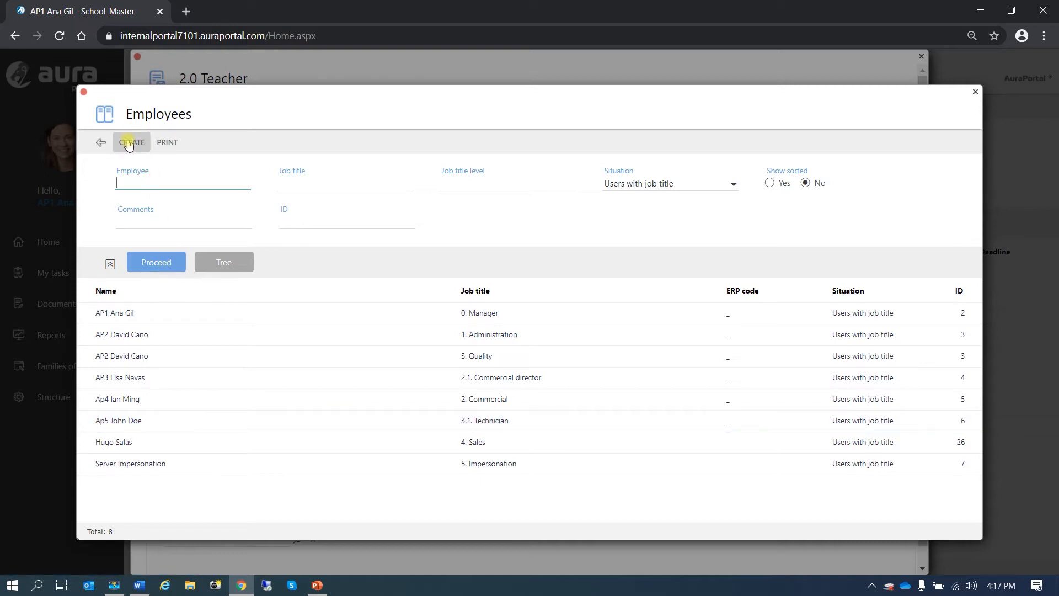
click(100, 142)
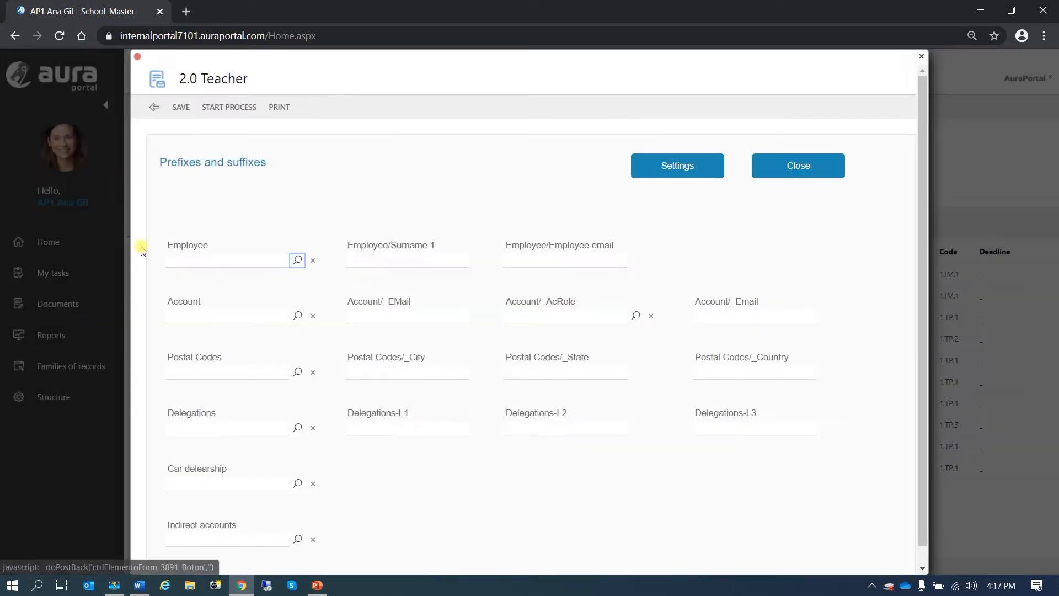
- In the form's settings, configure the Employee field to show the value of Start message Creator and save the form
click(696, 168)
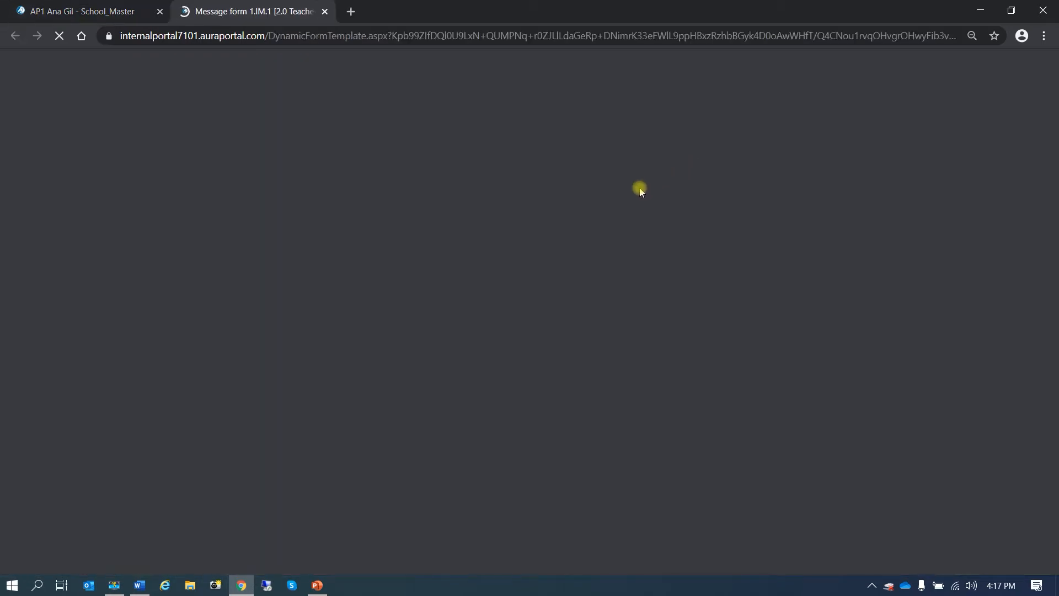
click(292, 224)
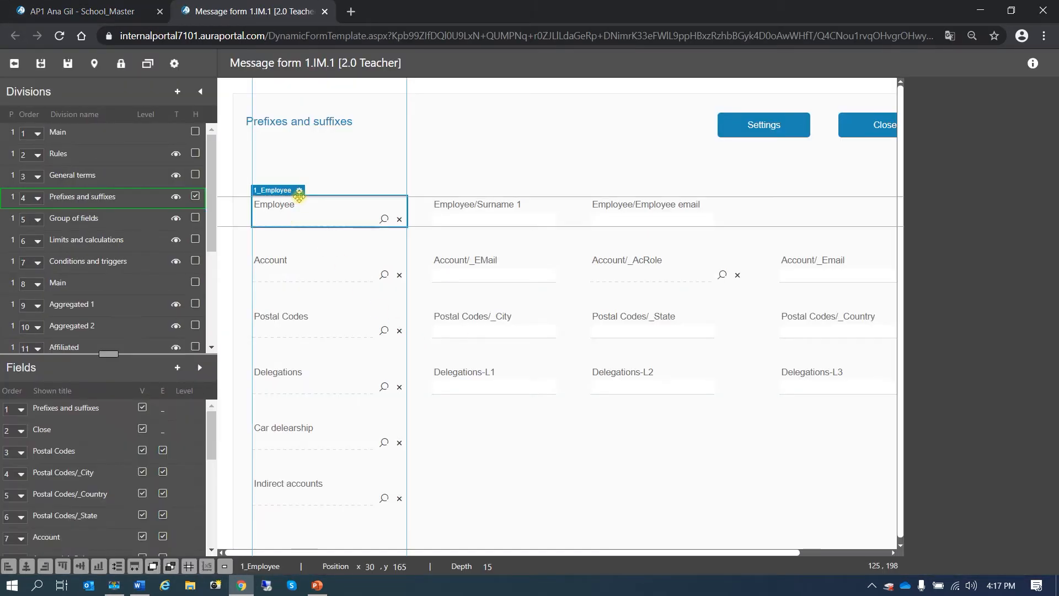
click(300, 192)
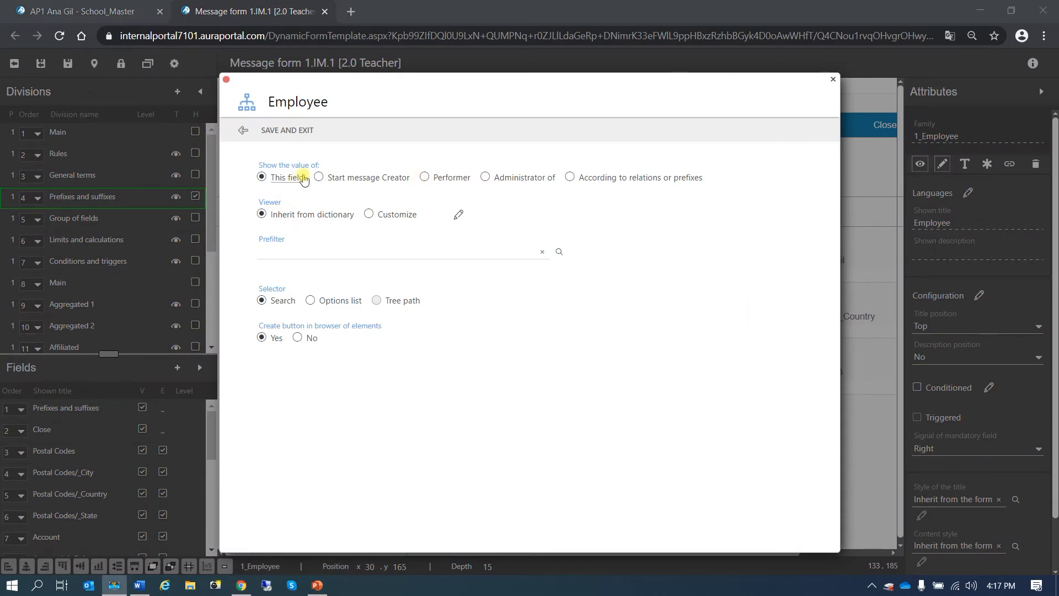
click(319, 178)
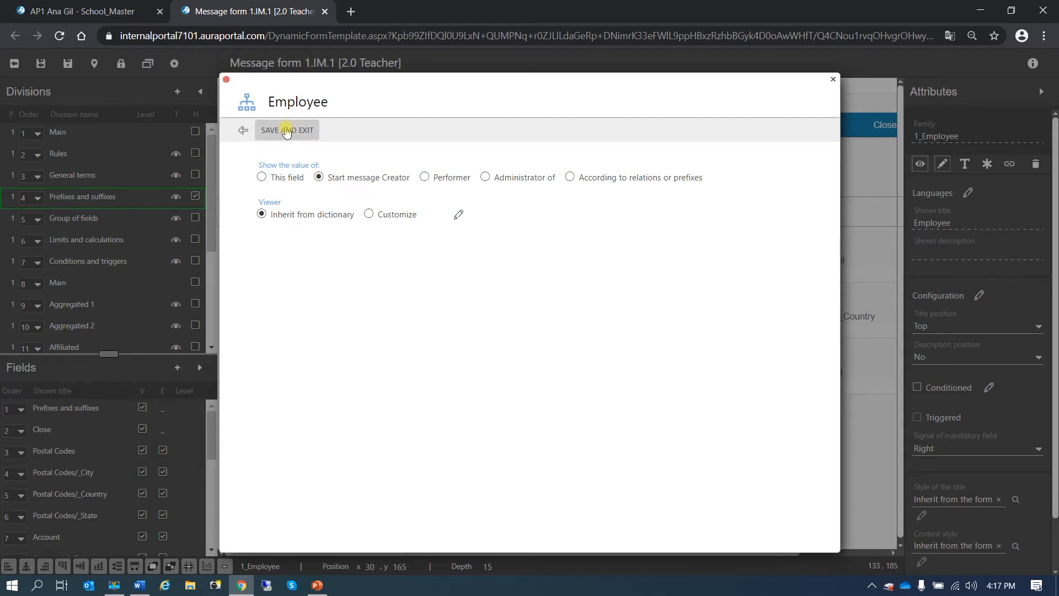
click(286, 131)
click(67, 64)
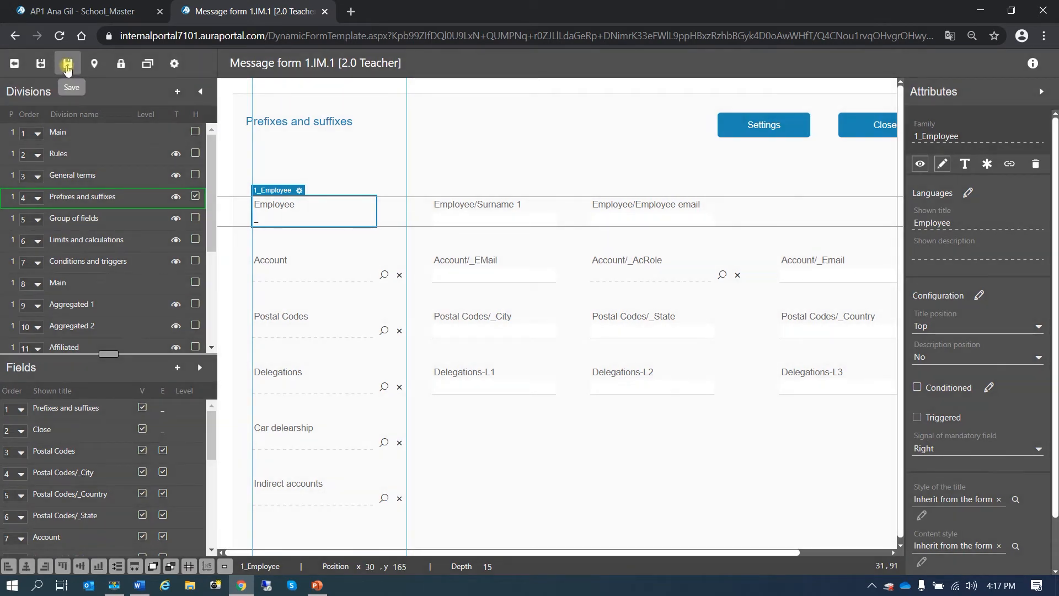
- Return to the portal and start a new 2.0 Teacher process to check the Employee field in Prefixes and suffixes
click(88, 12)
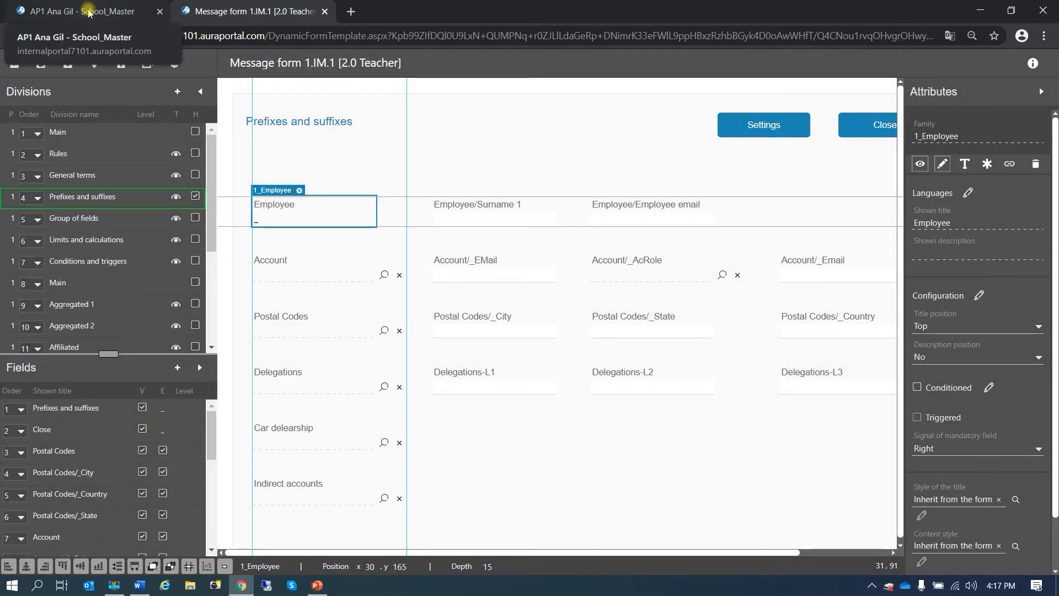
click(154, 107)
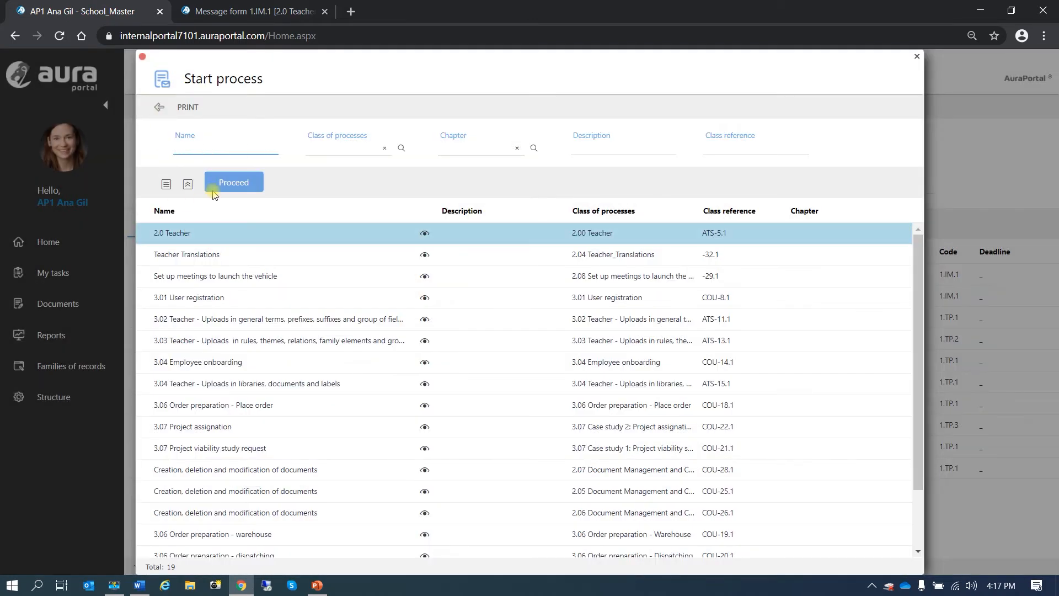
click(221, 182)
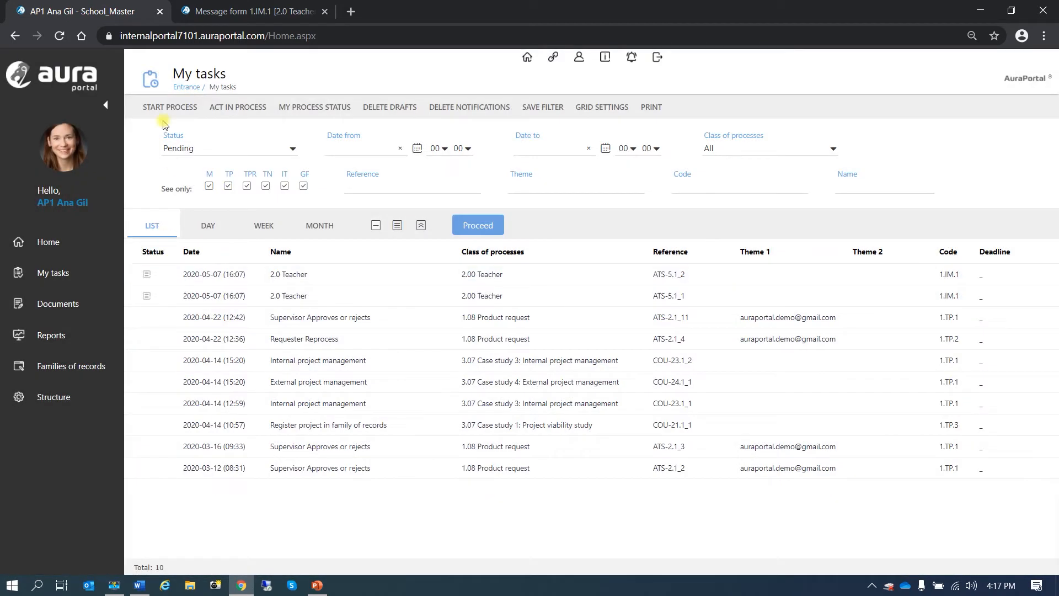
click(160, 109)
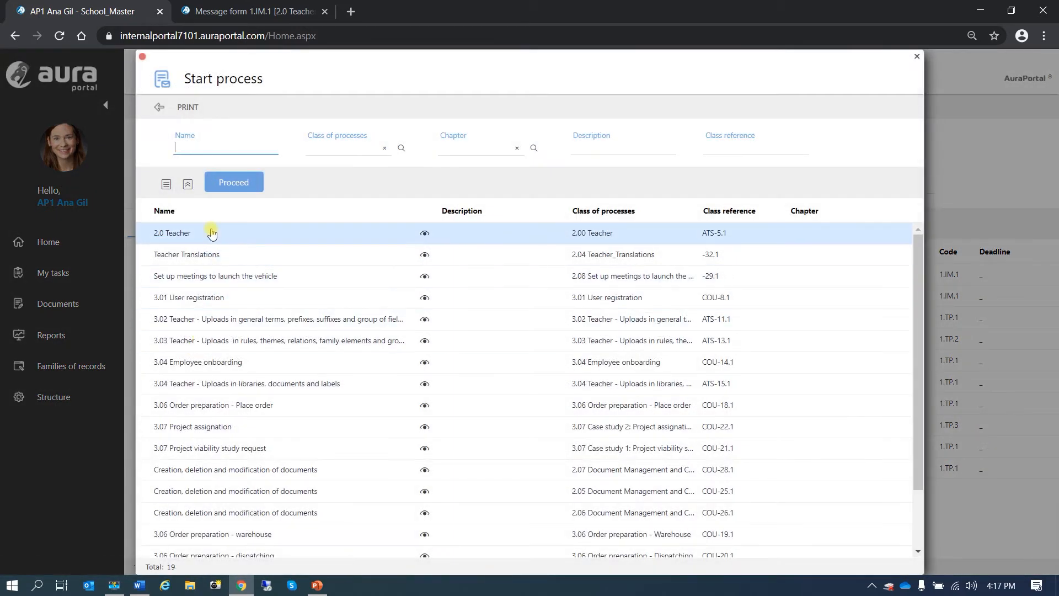
double_click(212, 233)
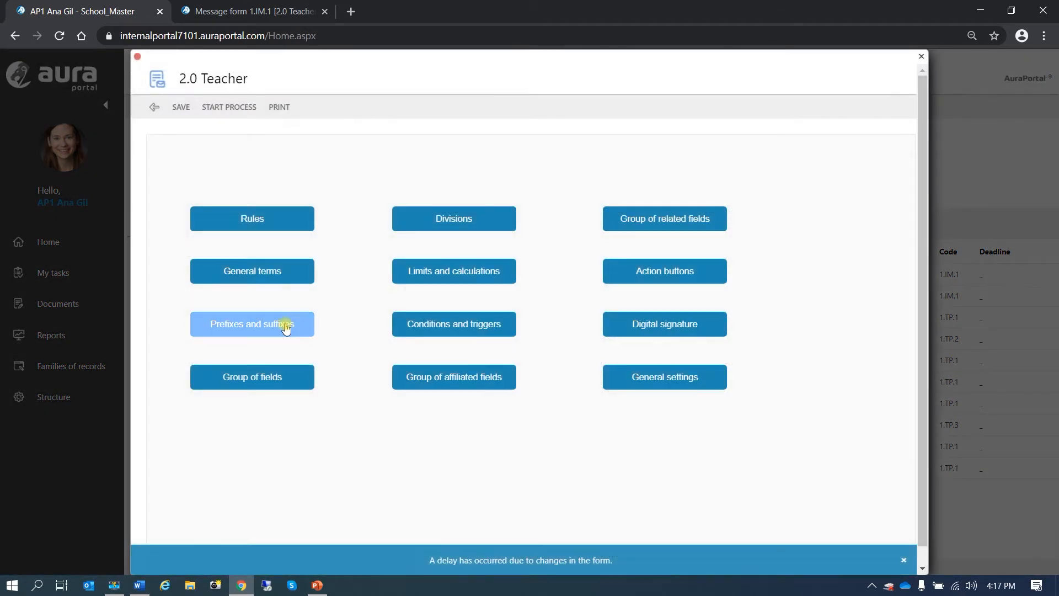
click(281, 326)
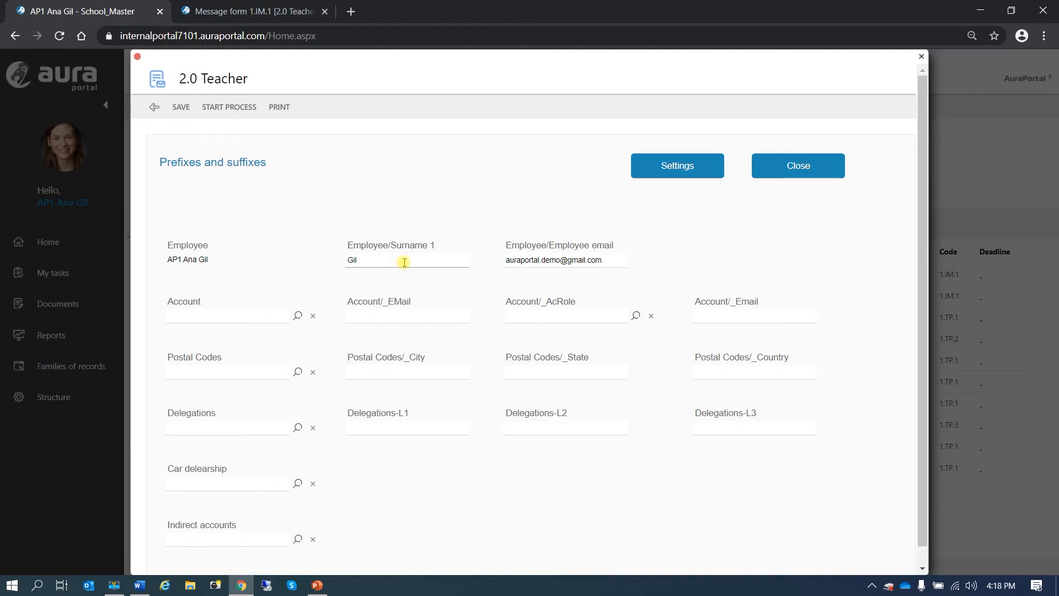
- Configure the Employee field to show the value of Administrator of, with 1_Account as the panel field, and save the form
click(685, 173)
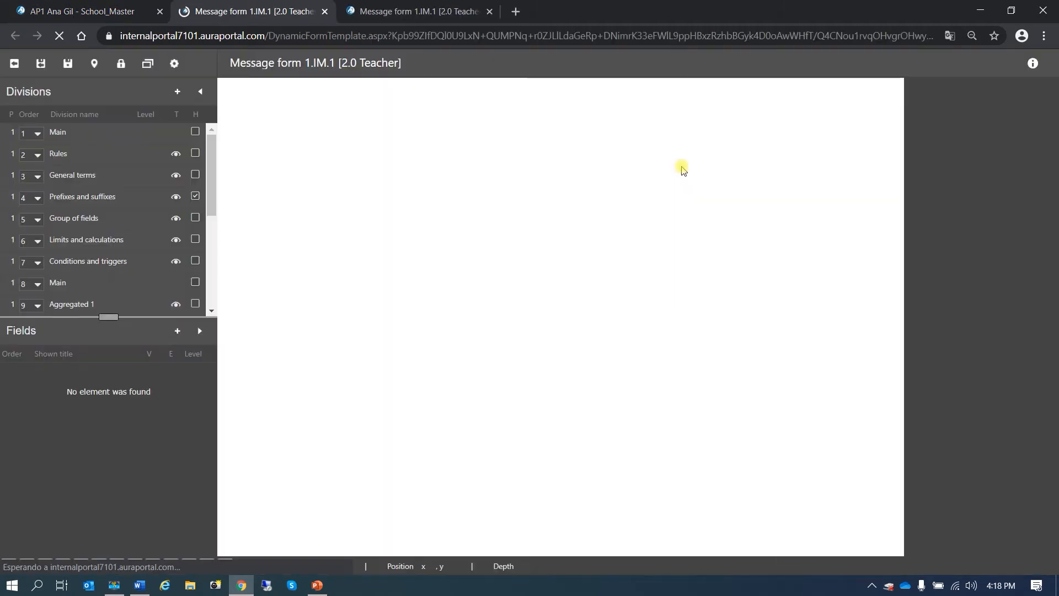
click(298, 221)
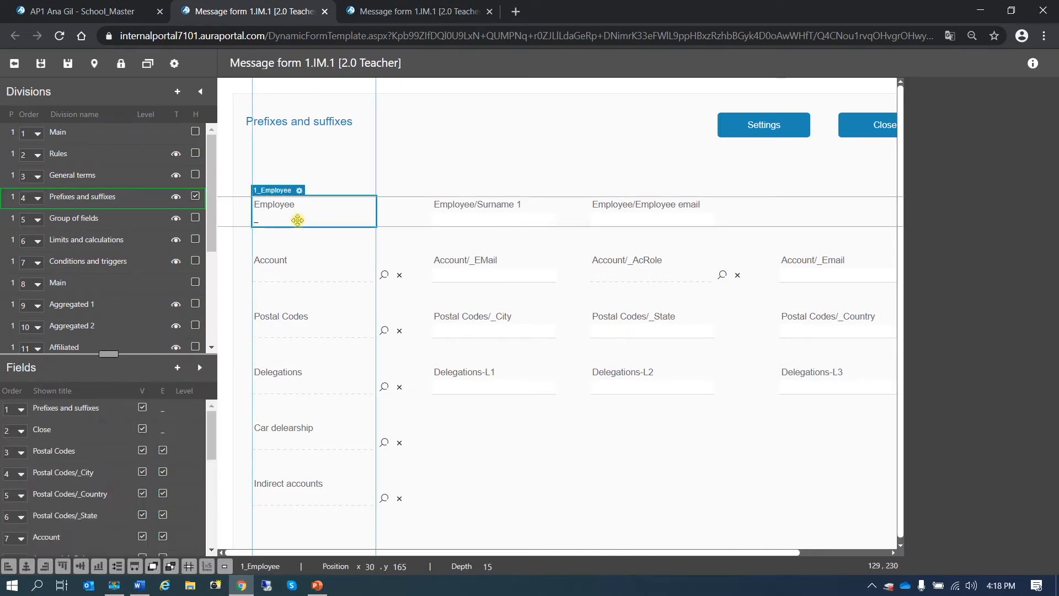
click(300, 190)
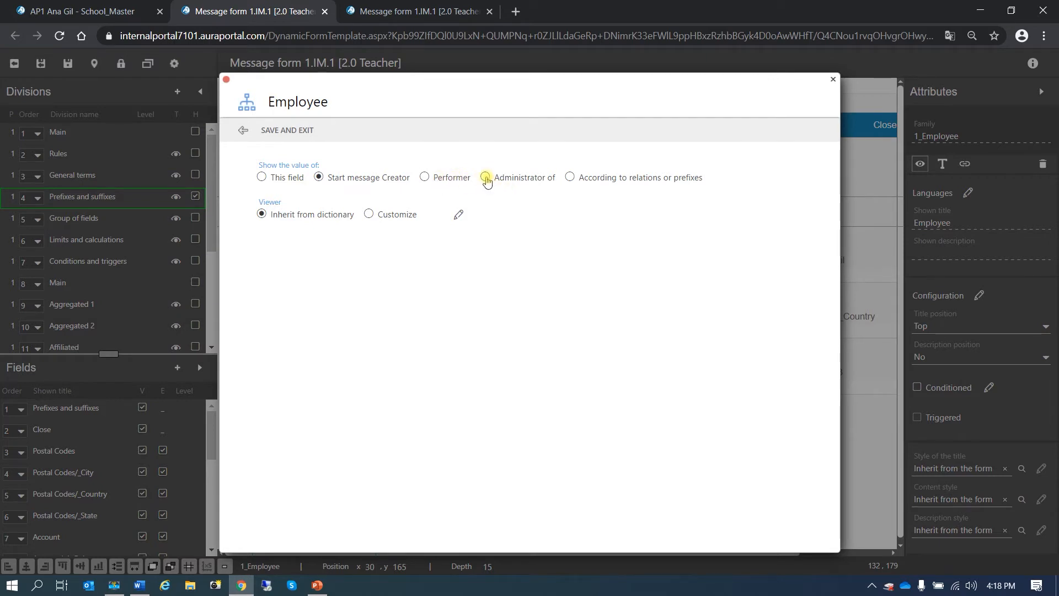
click(485, 177)
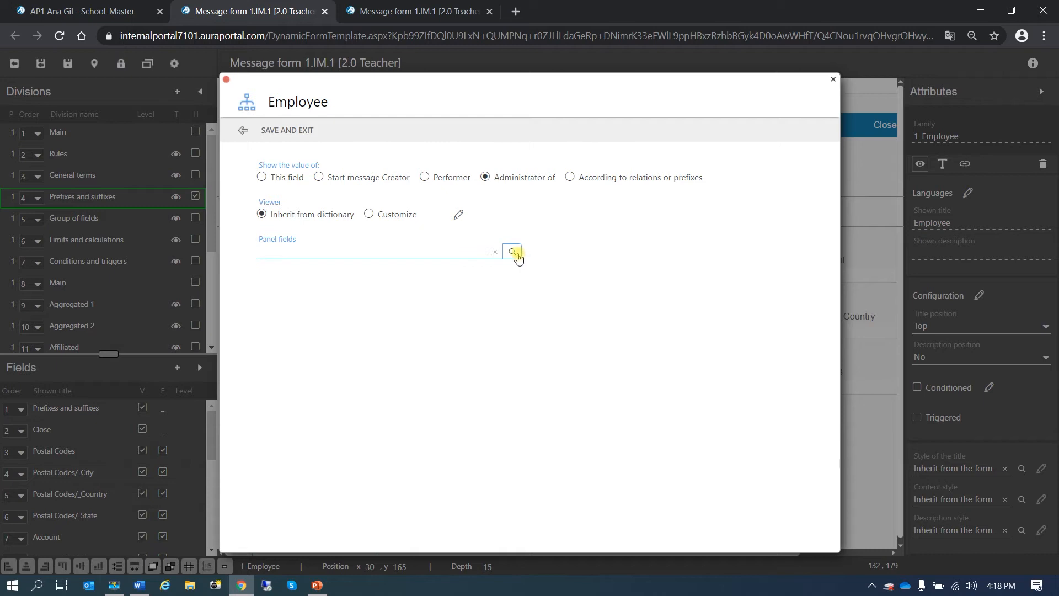
click(512, 252)
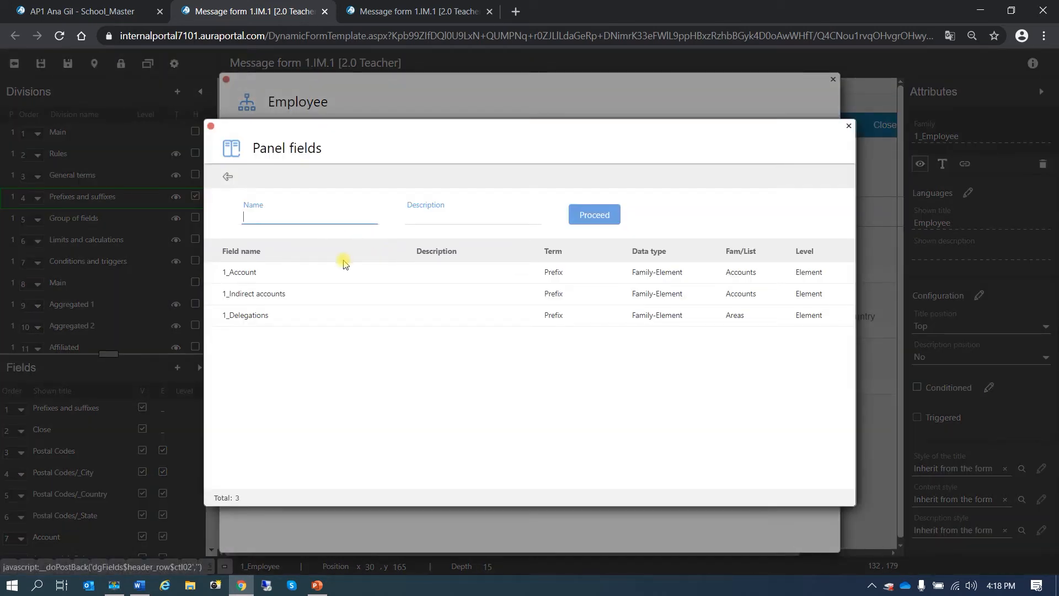
click(318, 275)
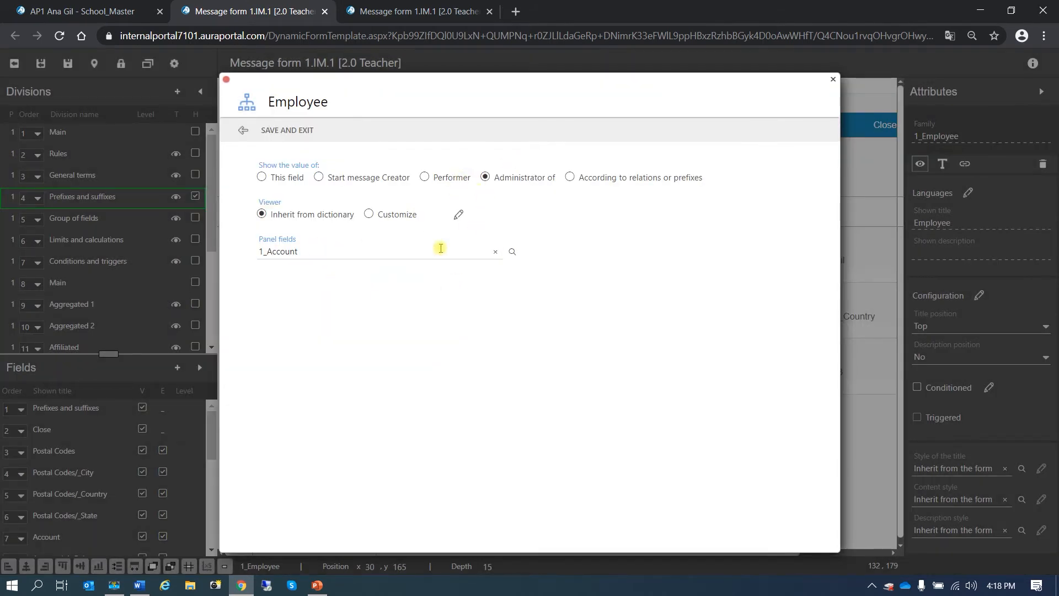
click(300, 129)
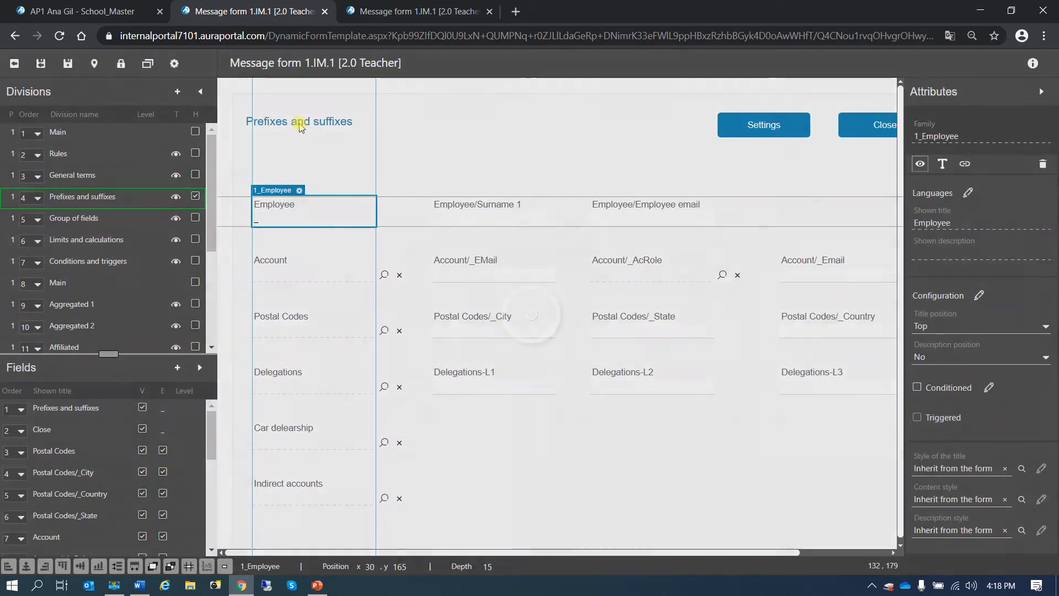
click(67, 67)
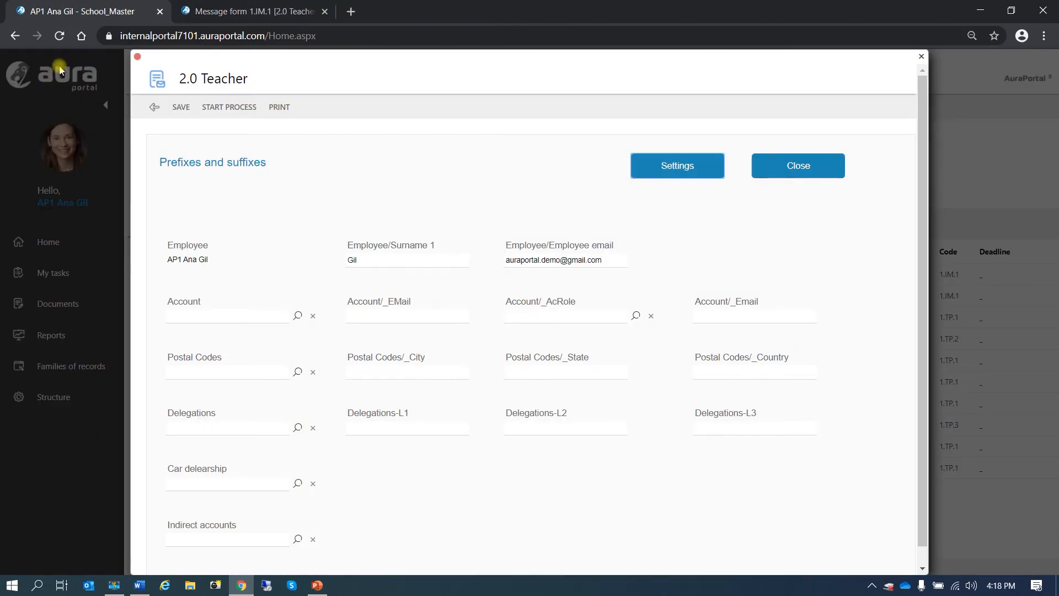
- Refresh the My tasks list, reopen the newest 2.0 Teacher draft and show its Prefixes and suffixes section
click(153, 110)
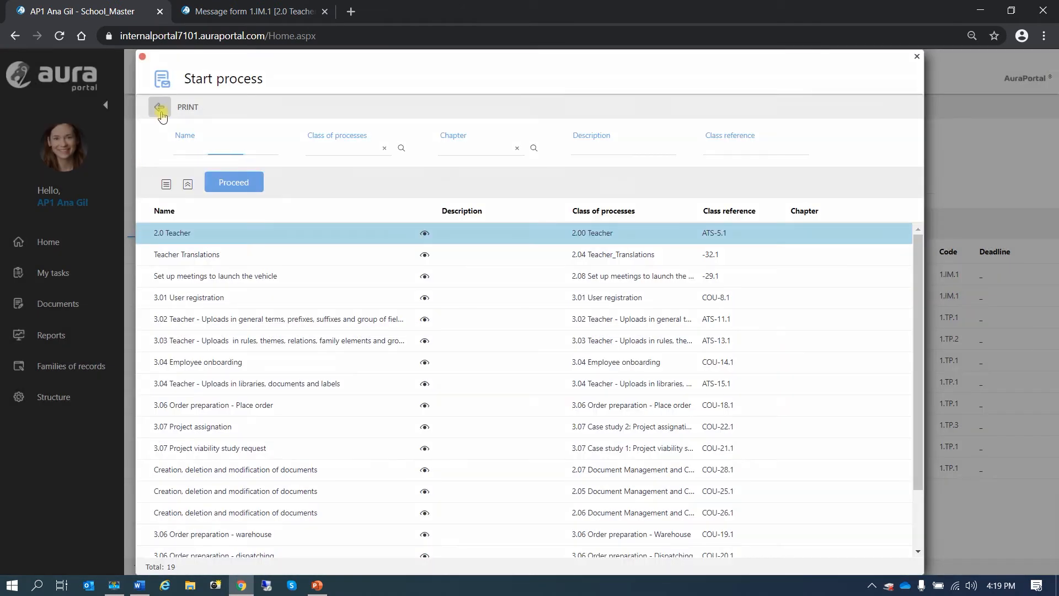
click(160, 110)
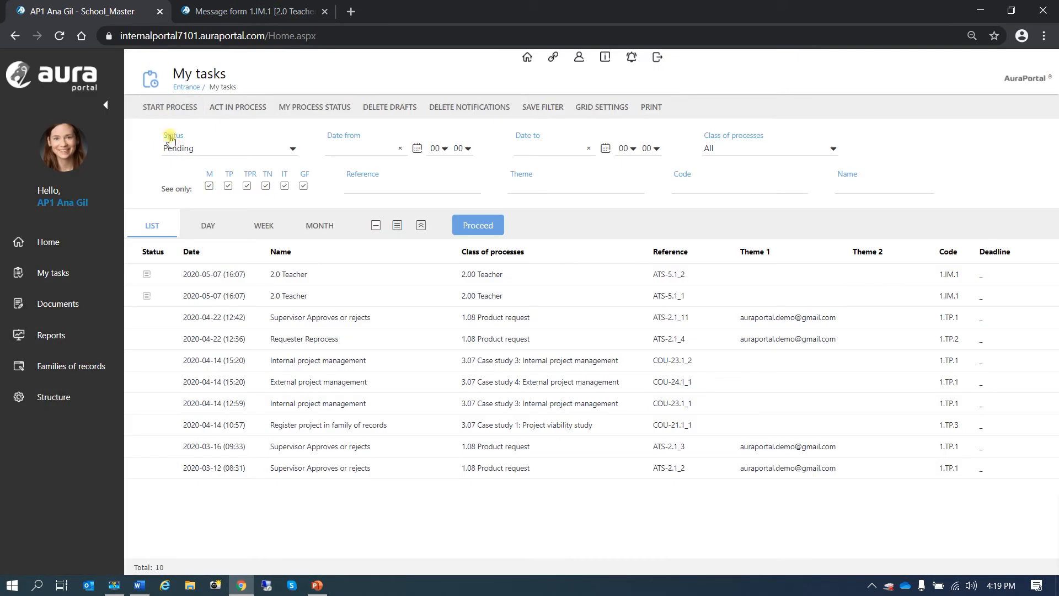
click(483, 226)
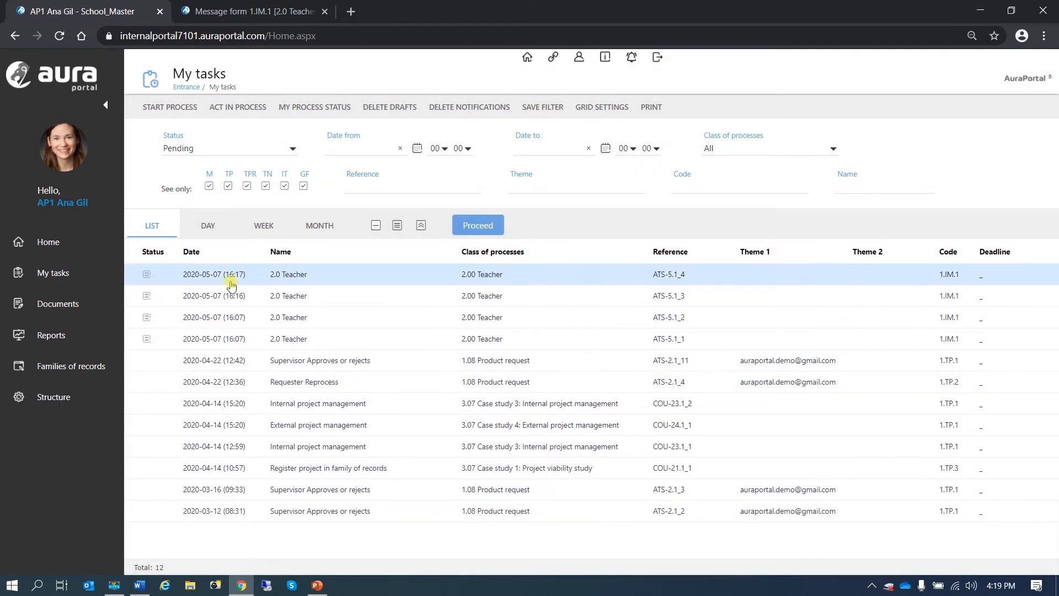
click(231, 283)
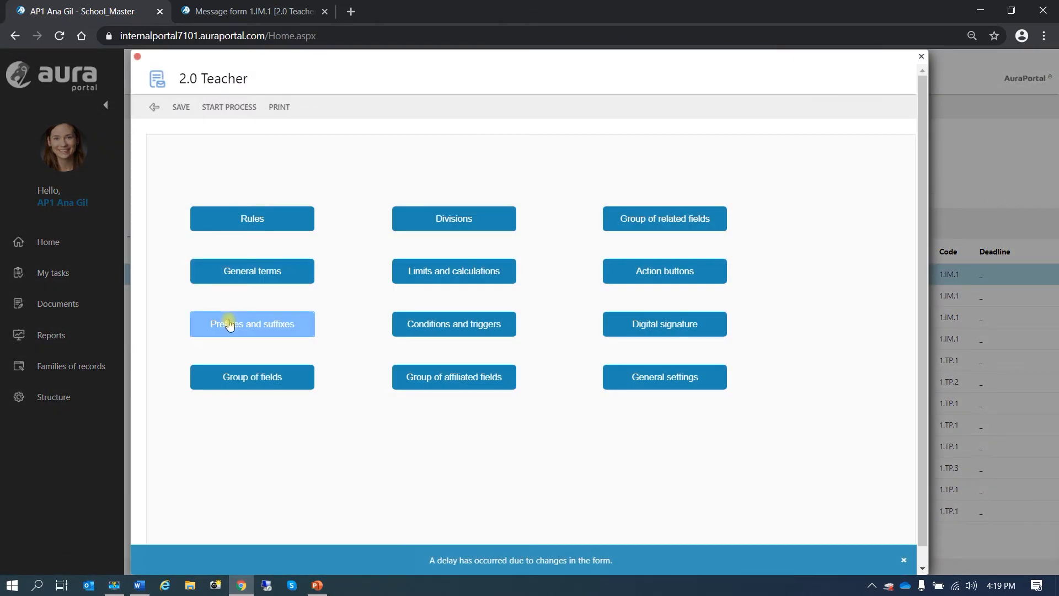
click(230, 324)
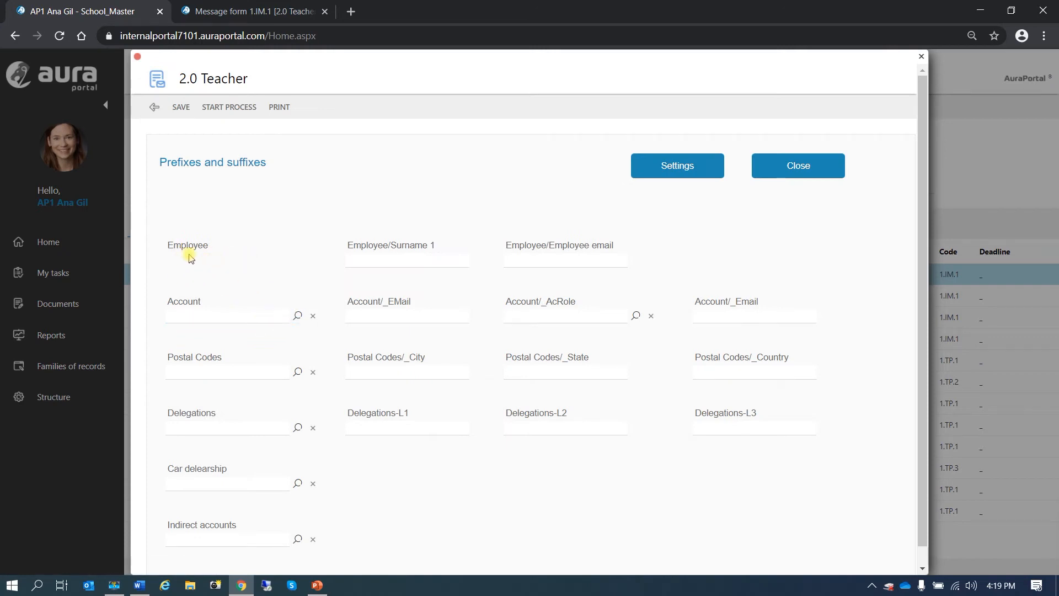
- Select Supermarket (Supermarket S.L) as the form's Account and dismiss the delay notification
click(297, 315)
click(188, 258)
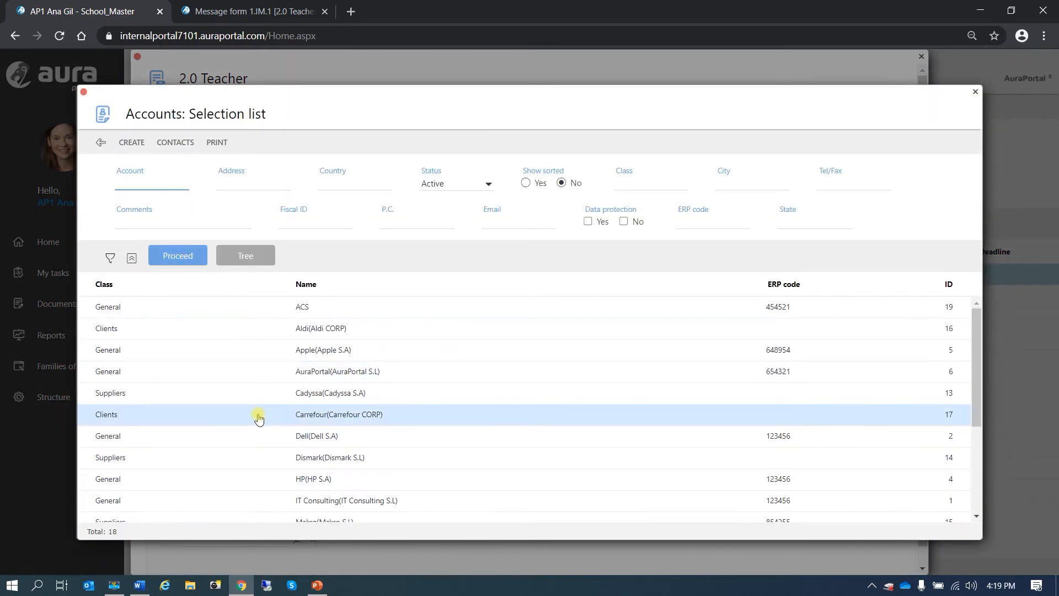
scroll(260, 417, down, 3)
scroll(259, 419, down, 1)
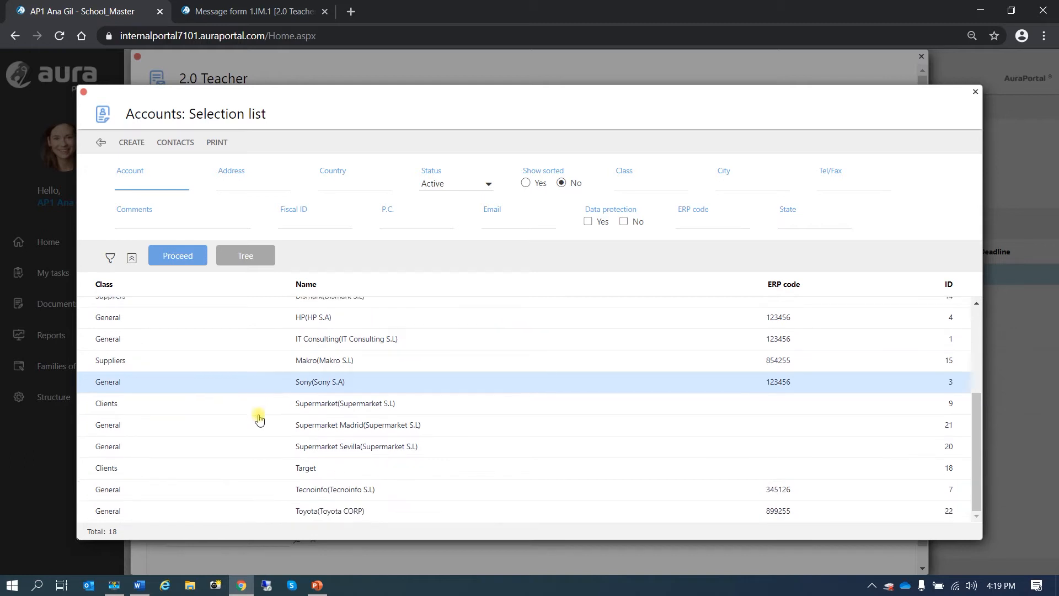
click(317, 405)
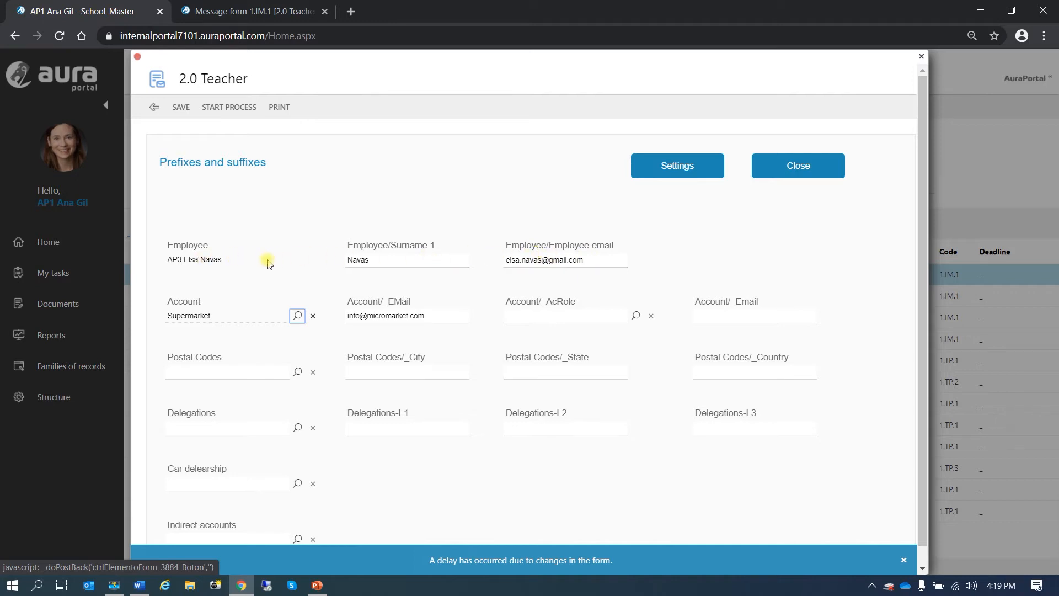
click(904, 561)
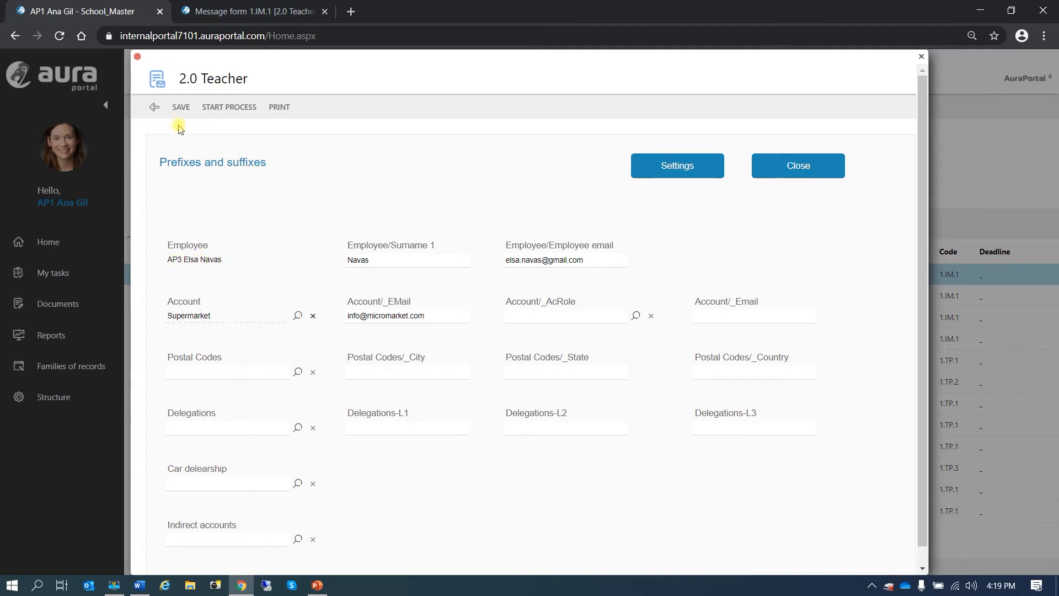
- Close the form, open the Supermarket Sevilla record in the Accounts family to check its Responsible, and save and exit
click(155, 107)
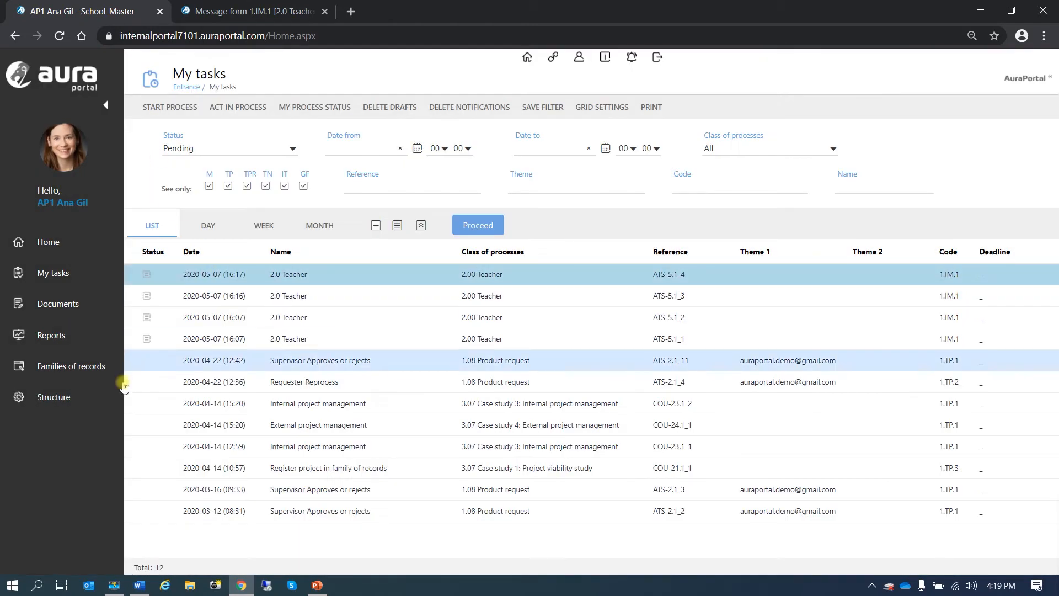
click(90, 372)
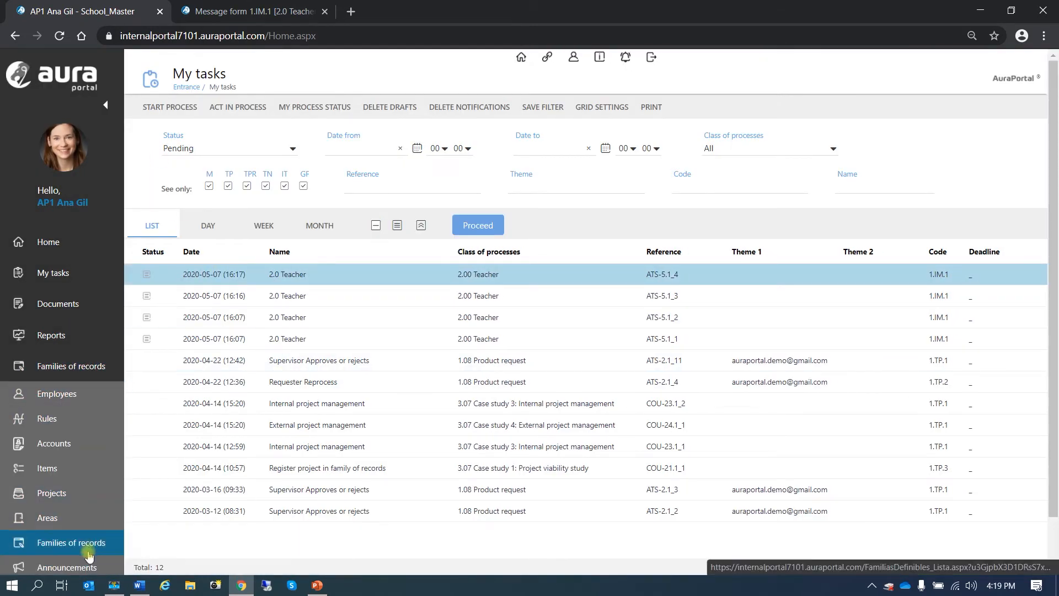
click(64, 444)
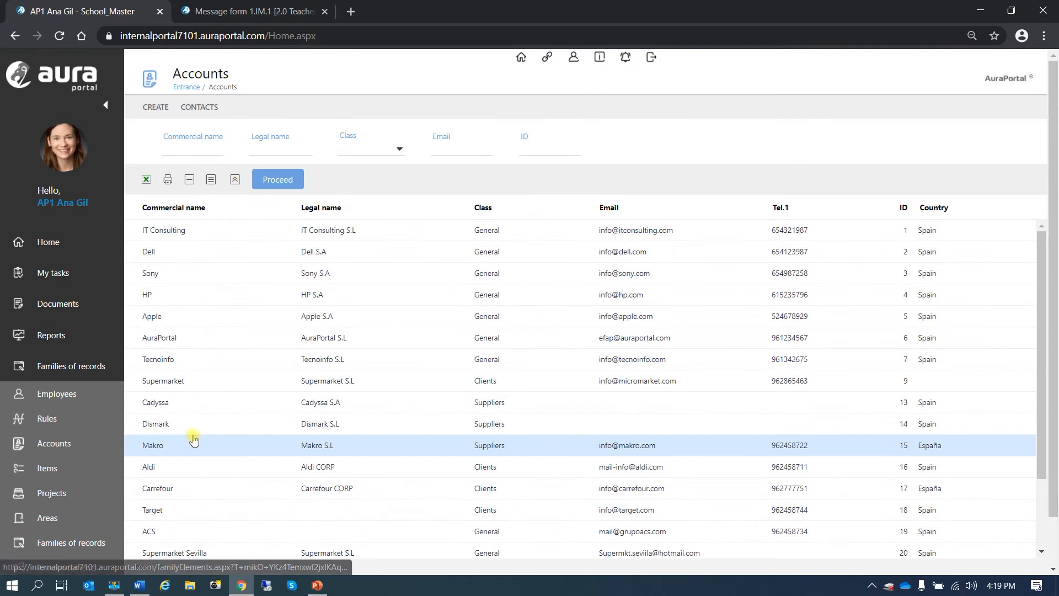
click(349, 552)
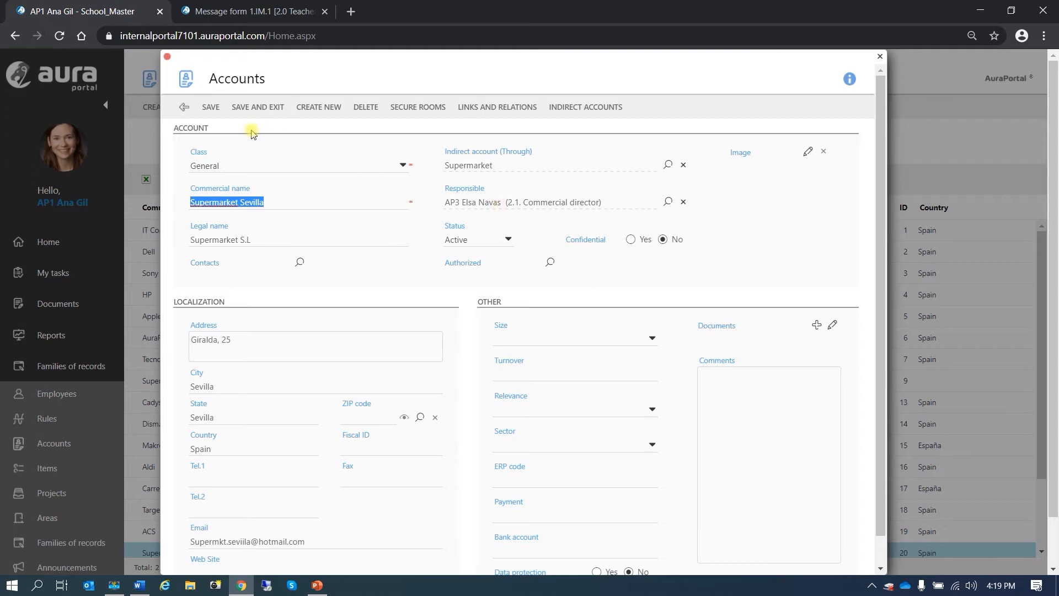
click(249, 110)
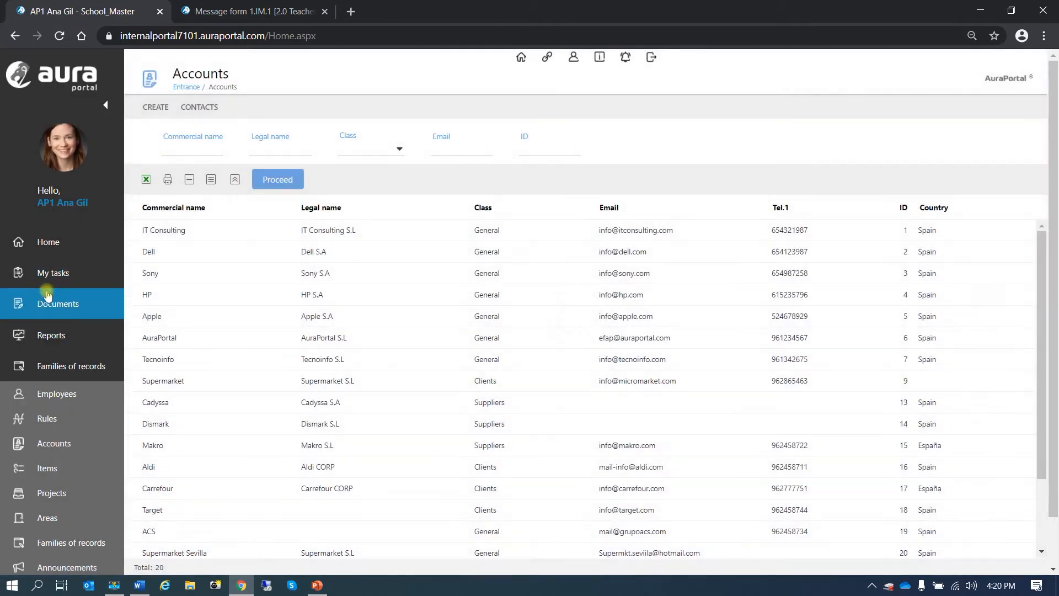
- Return to My tasks, reopen the newest 2.0 Teacher draft and show its Prefixes and suffixes section
click(53, 275)
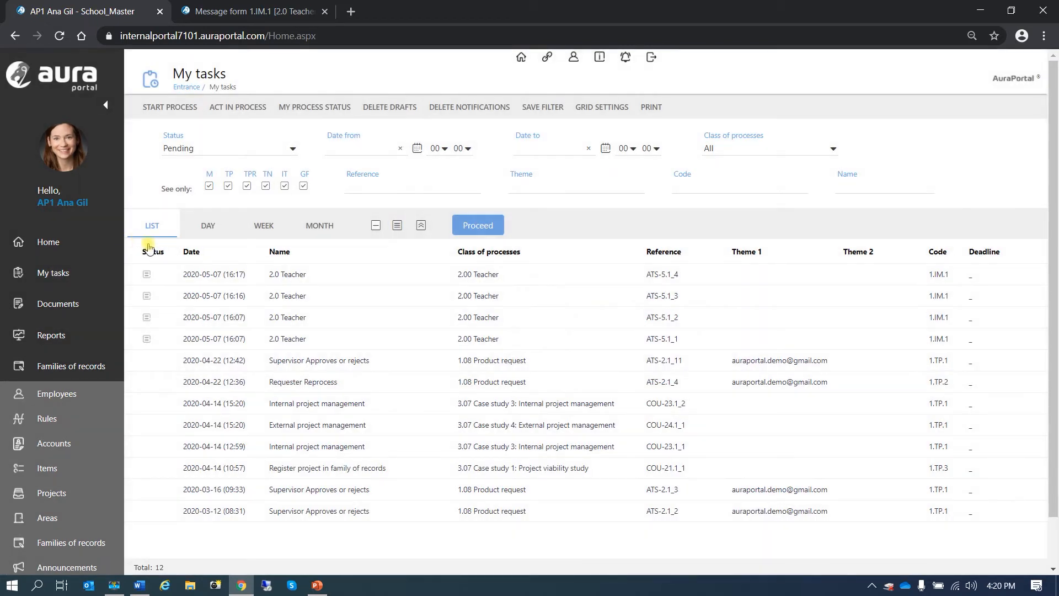
double_click(231, 280)
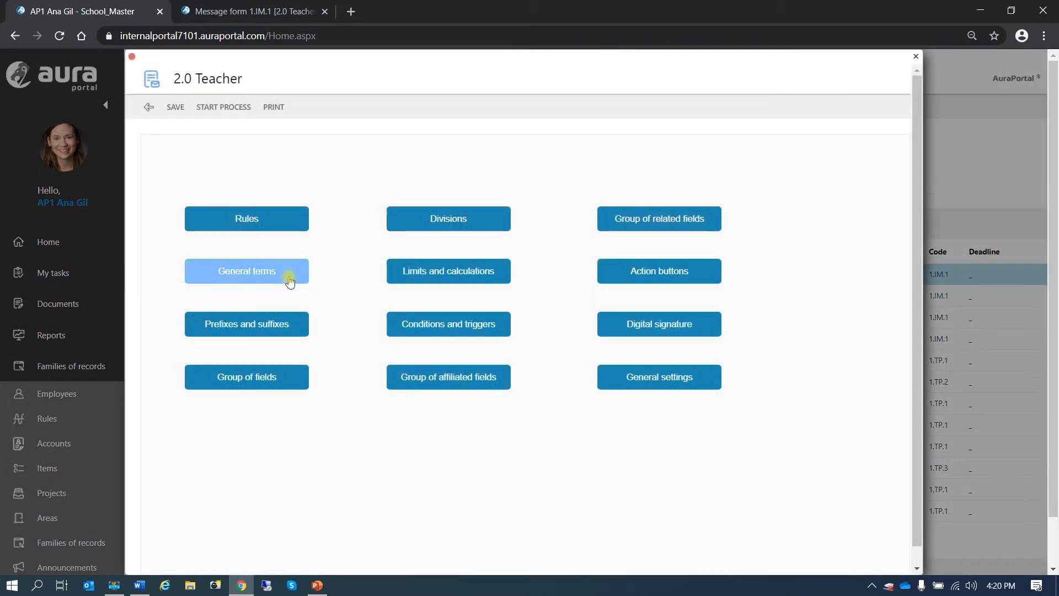
click(287, 327)
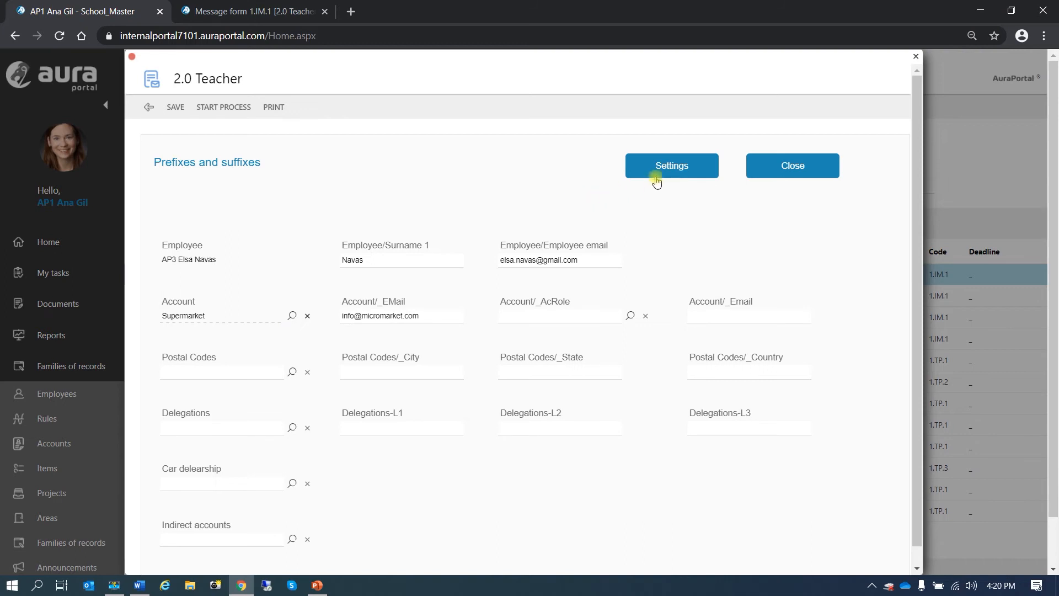
- Configure the Employee field to show its value According to relations or prefixes, with 3_Remployee << 1_Car delearship, and save the form
click(656, 181)
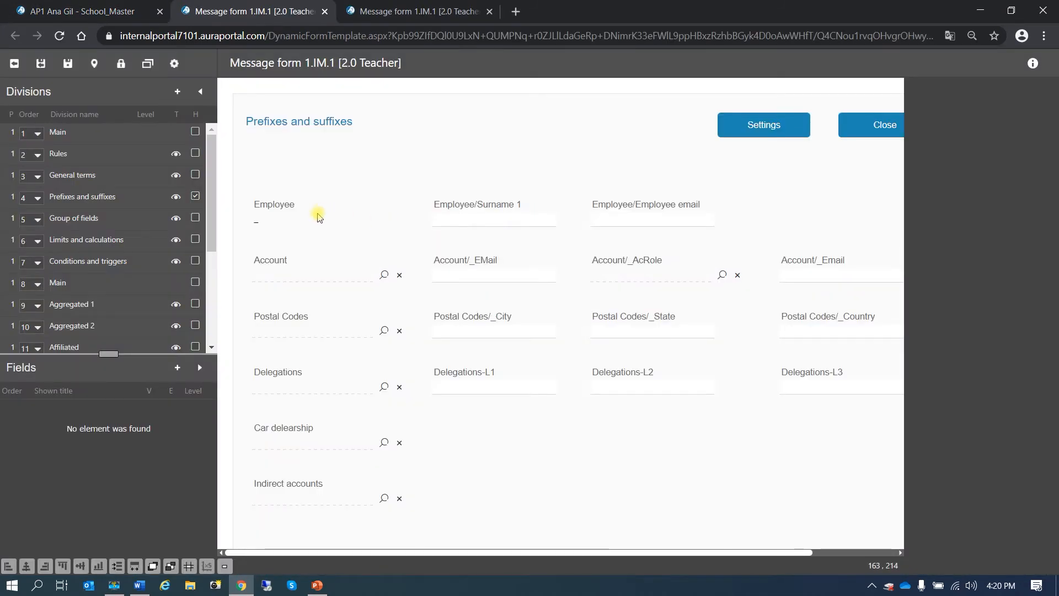
click(310, 214)
click(300, 191)
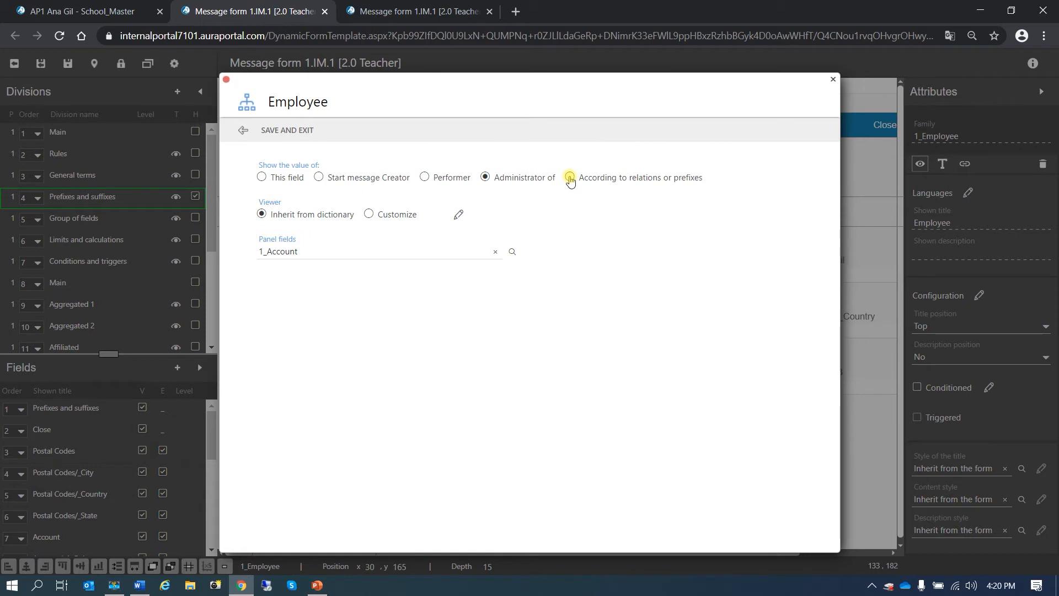
click(570, 177)
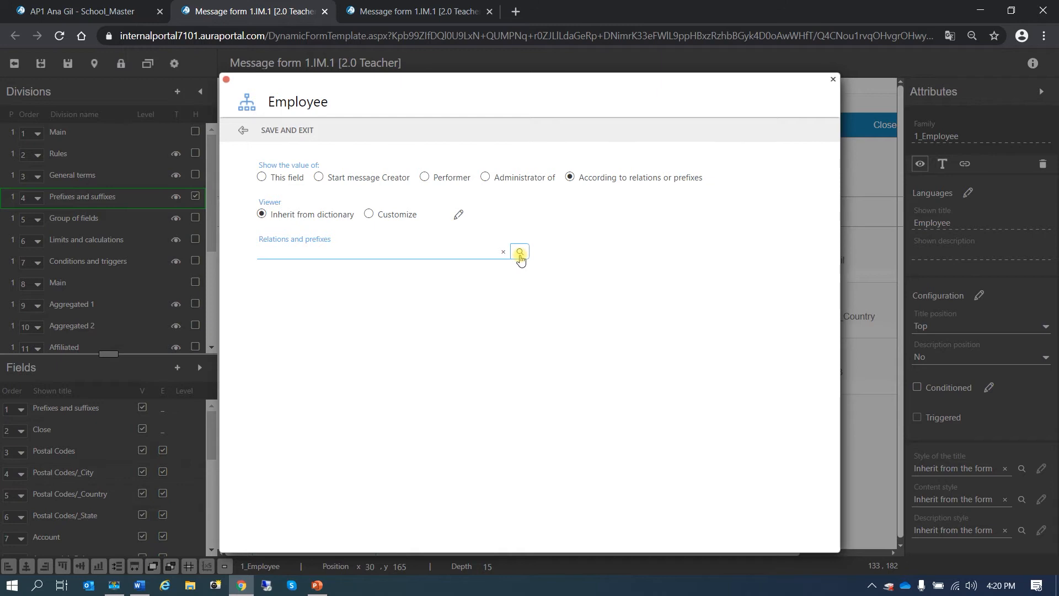
click(520, 254)
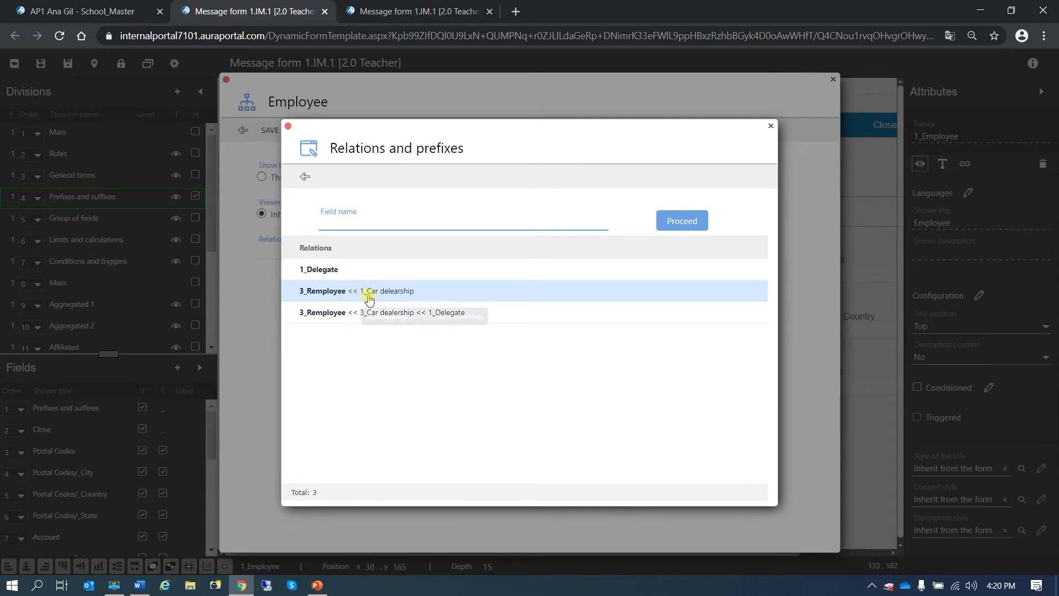
click(404, 292)
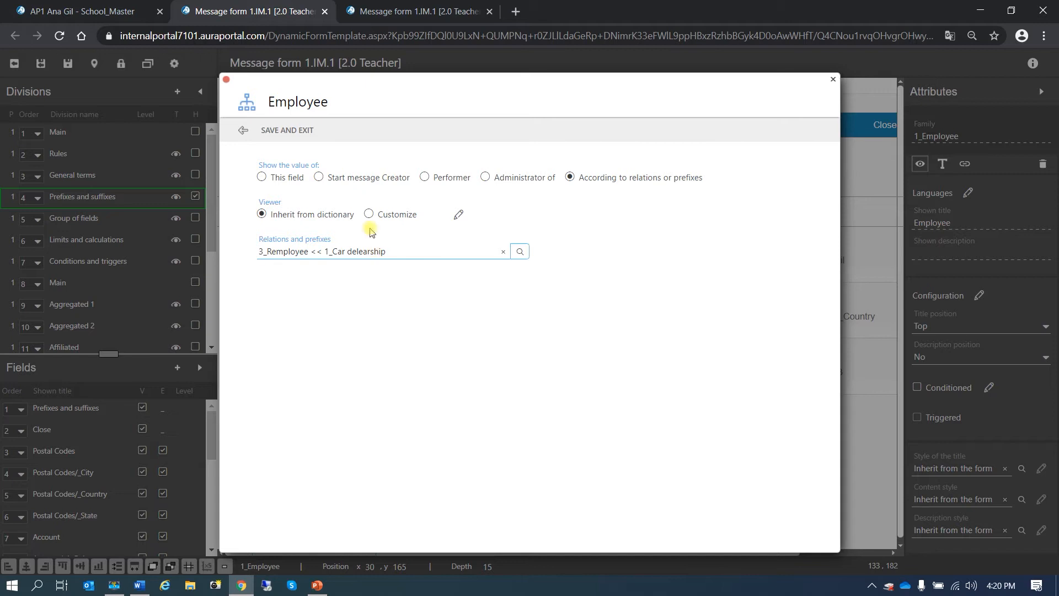
click(285, 131)
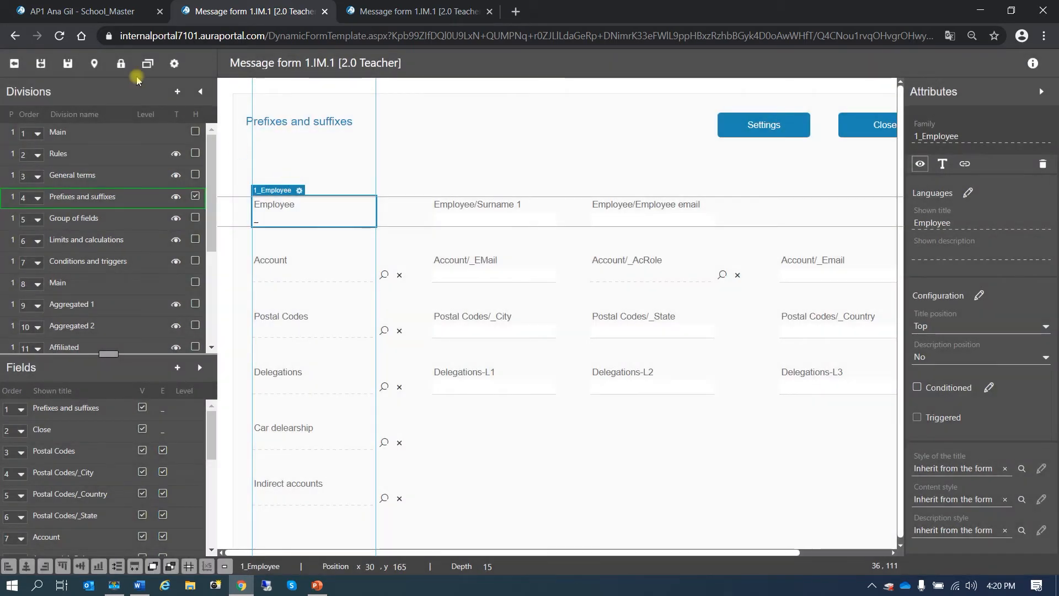
click(68, 64)
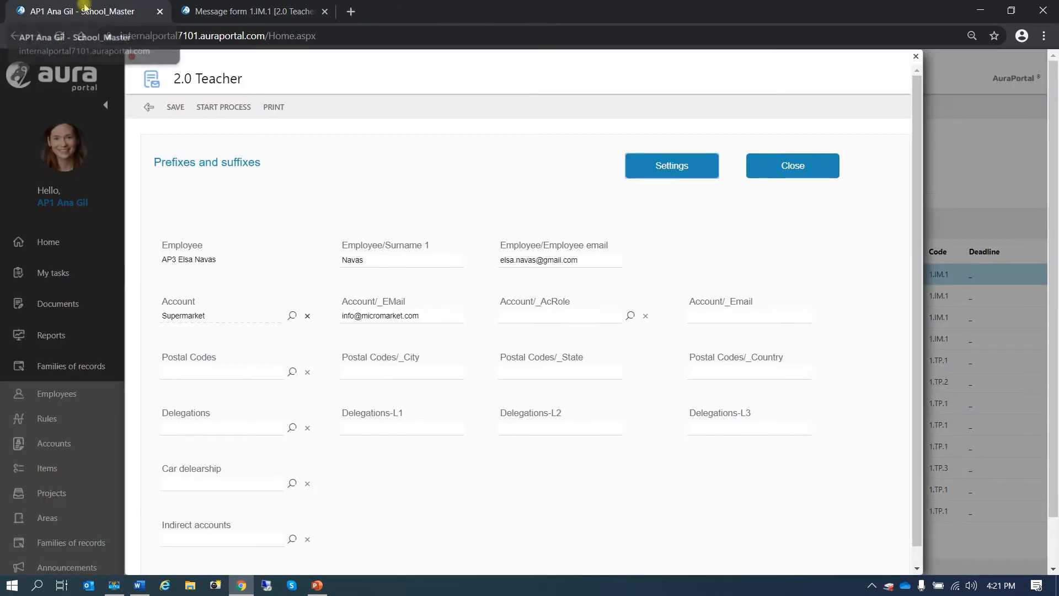
- Close the draft, refresh the My tasks list and reopen the latest 2.0 Teacher draft to check Prefixes and suffixes
click(156, 104)
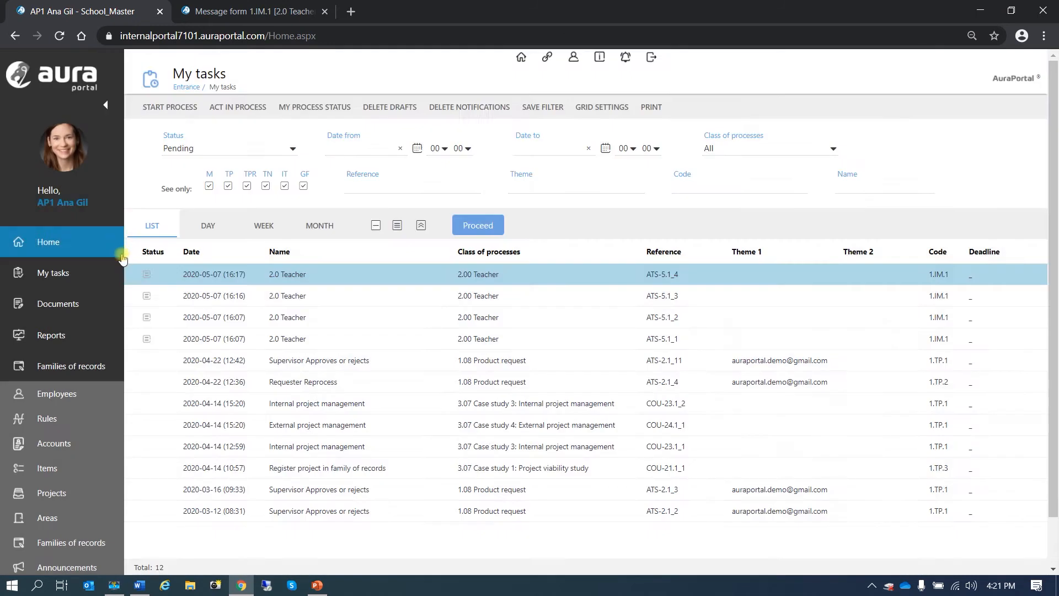
click(491, 226)
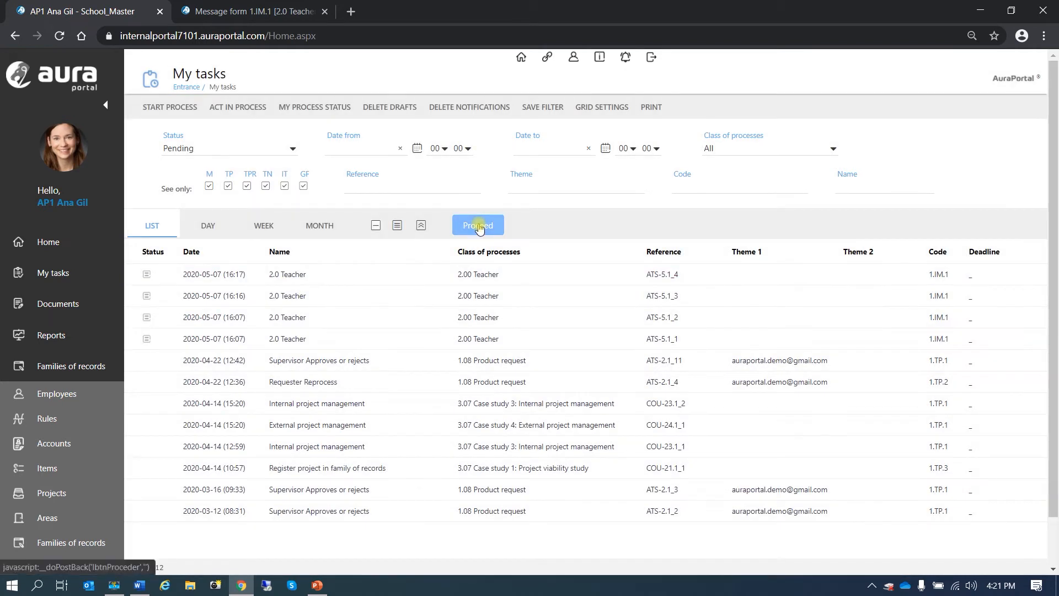
click(291, 279)
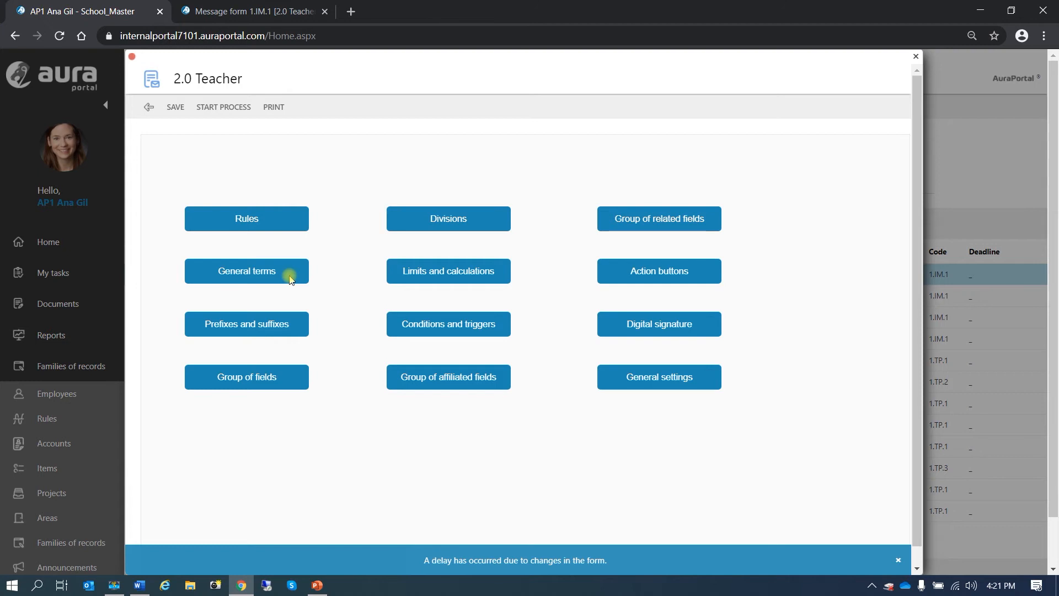
click(230, 317)
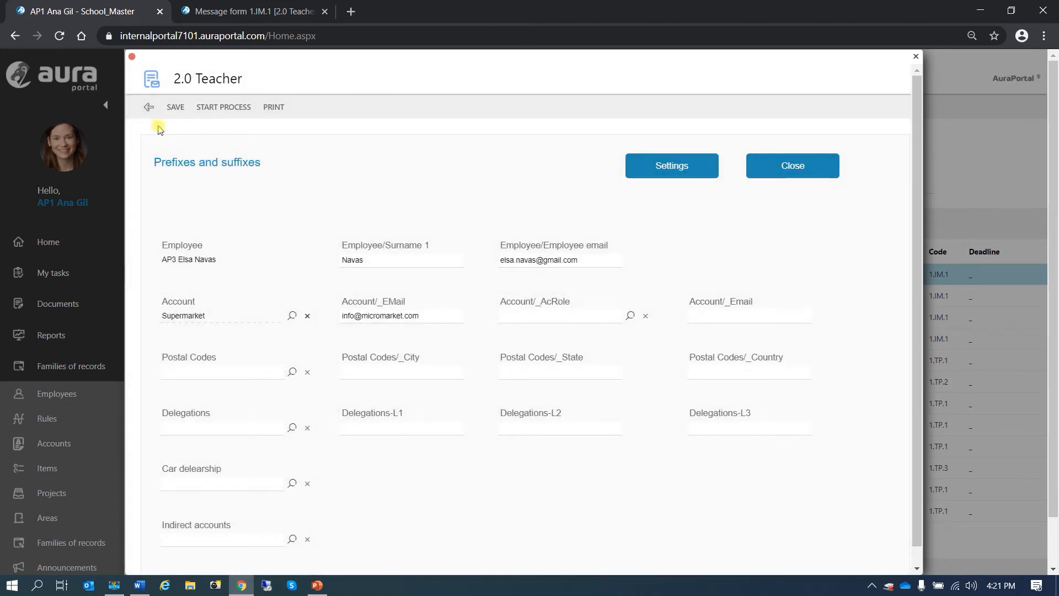
- Leave the draft, start a new 2.0 Teacher process and show its Prefixes and suffixes section
click(148, 110)
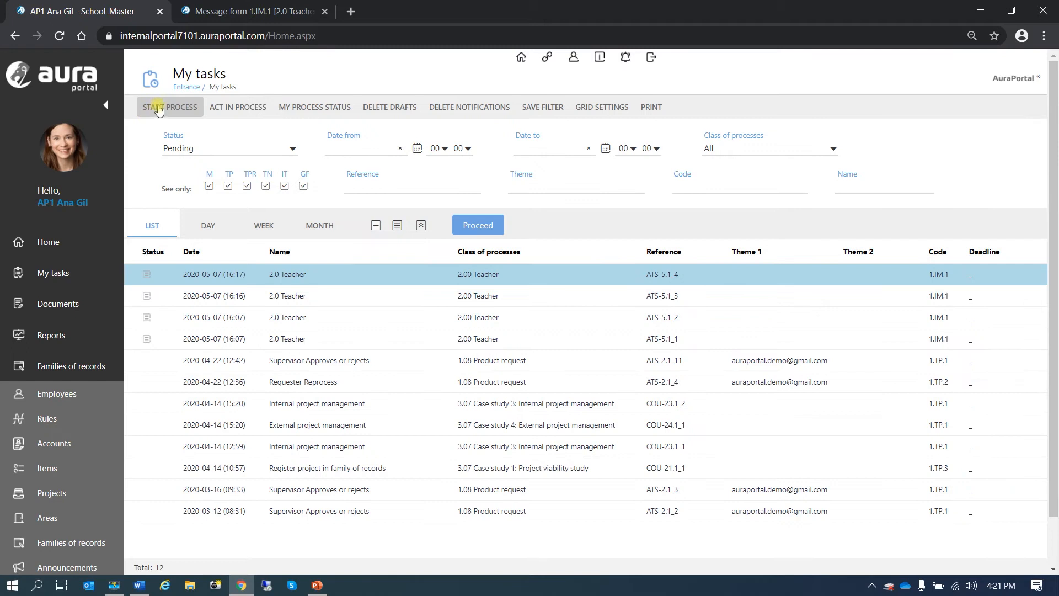
click(158, 108)
click(182, 233)
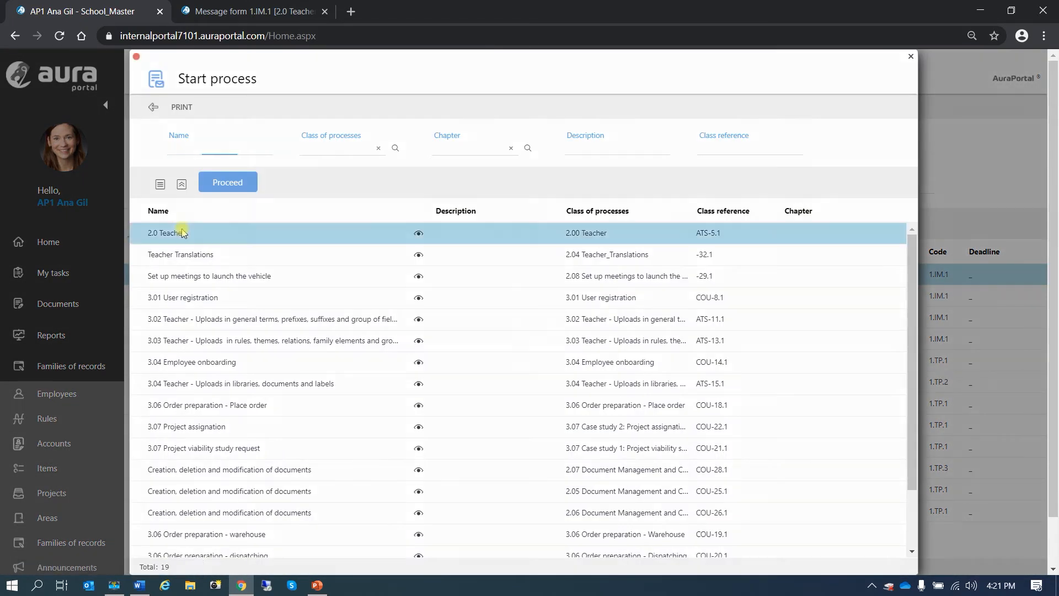
double_click(182, 232)
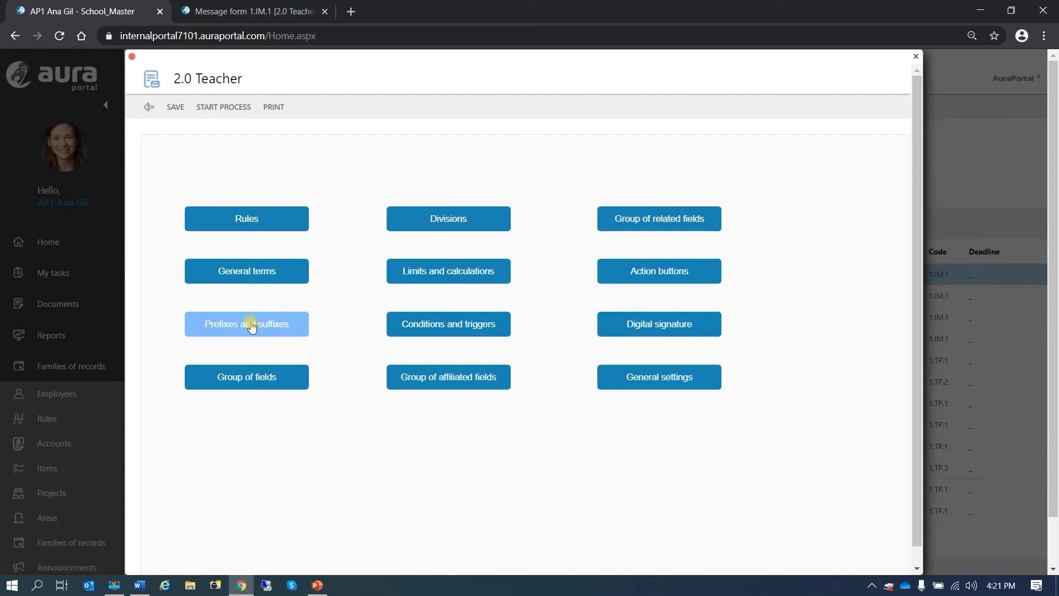
click(251, 325)
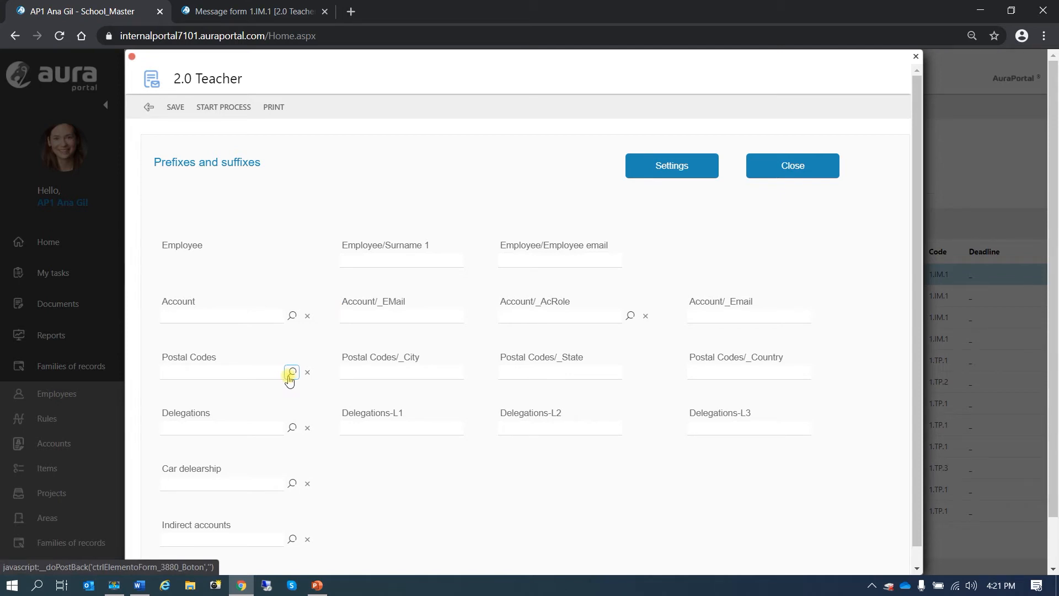
- Select Autoval as the form's Car delearship and dismiss the delay notification
click(291, 484)
click(242, 217)
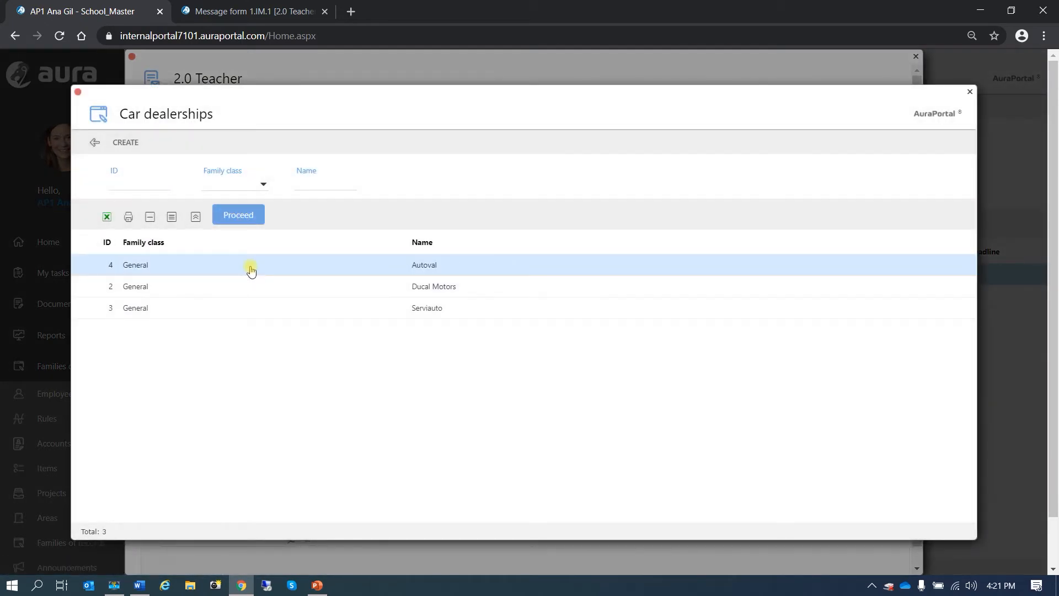
click(249, 266)
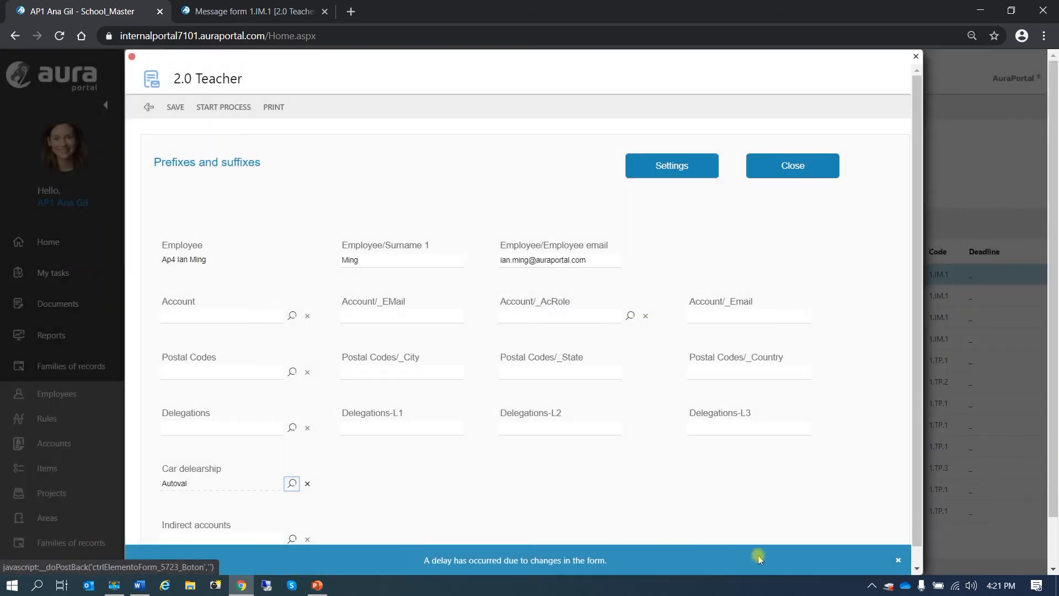
click(898, 560)
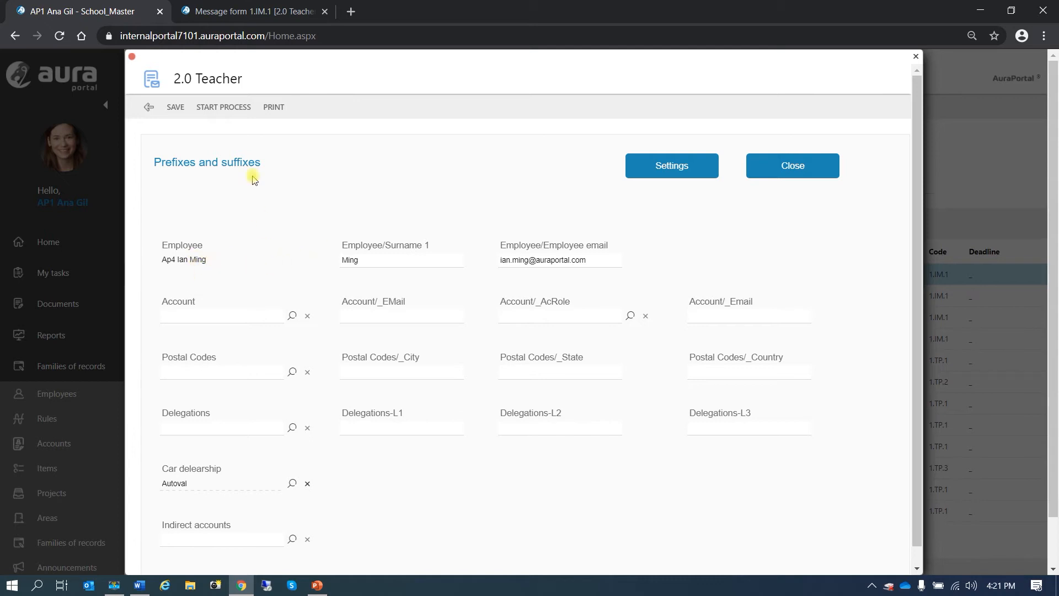
- Close the form and view the Autoval record in the Car dealerships family to check its Remployee
click(149, 107)
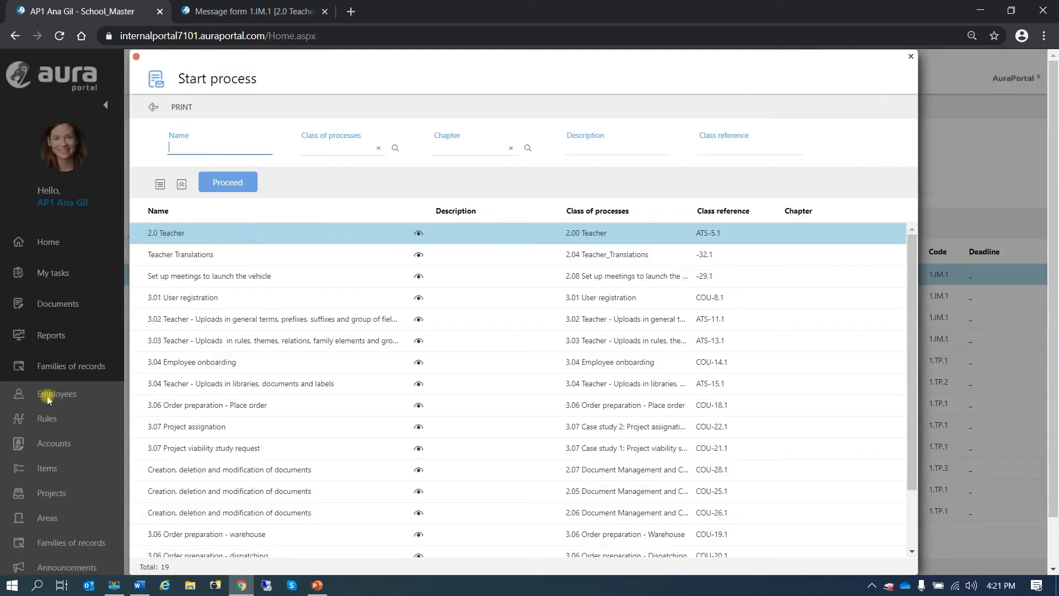
click(138, 58)
scroll(70, 420, down, 1)
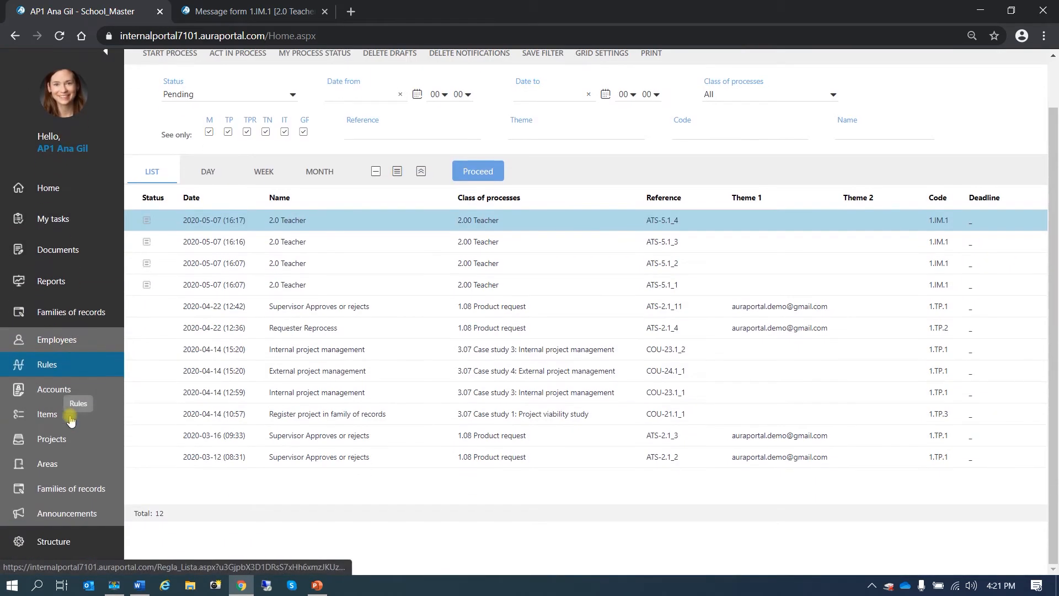
click(61, 491)
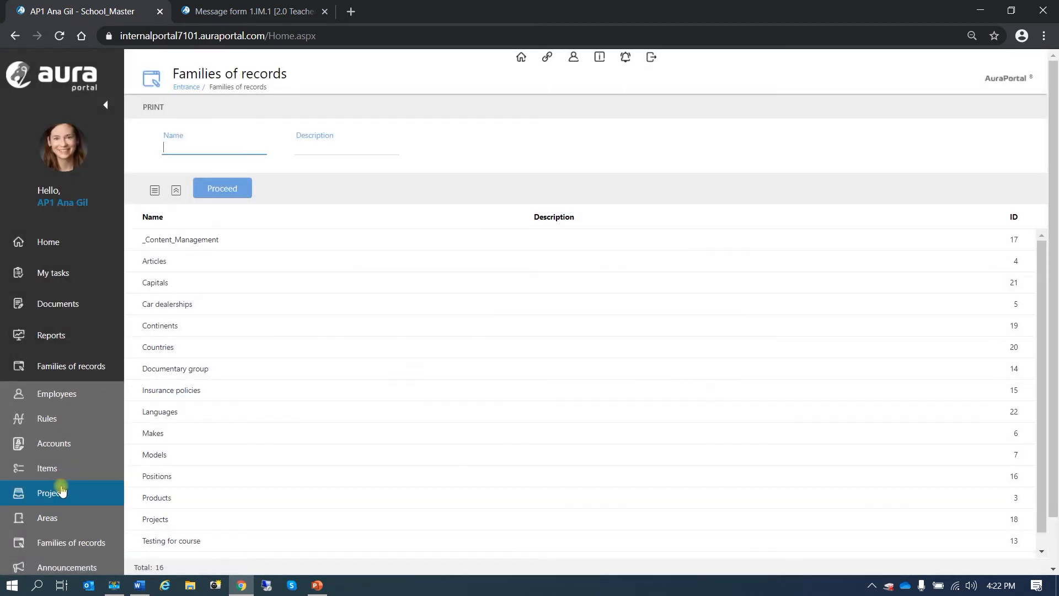
click(226, 304)
click(268, 187)
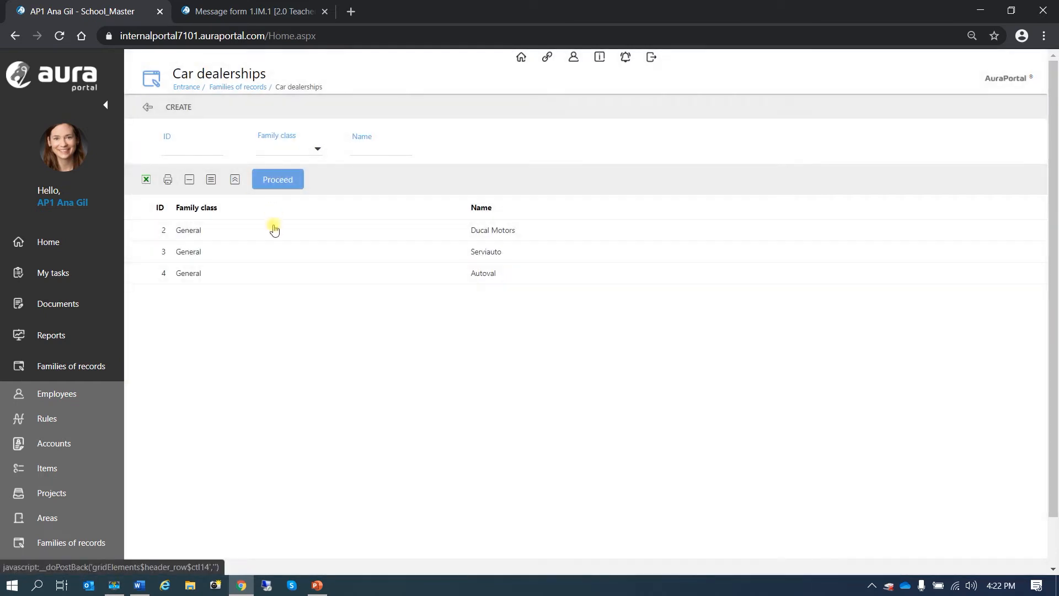
click(274, 273)
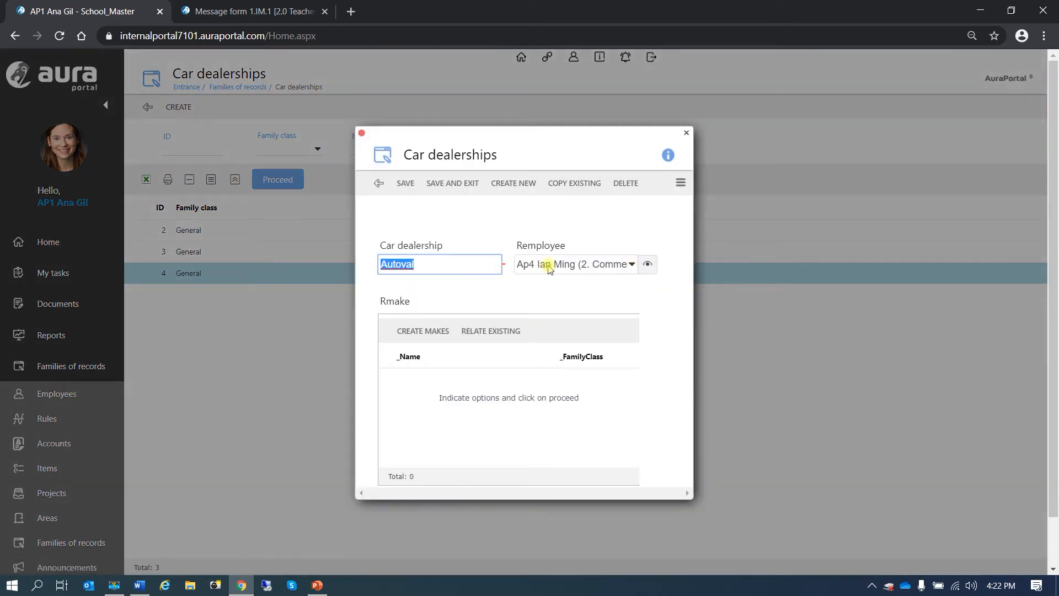
click(379, 183)
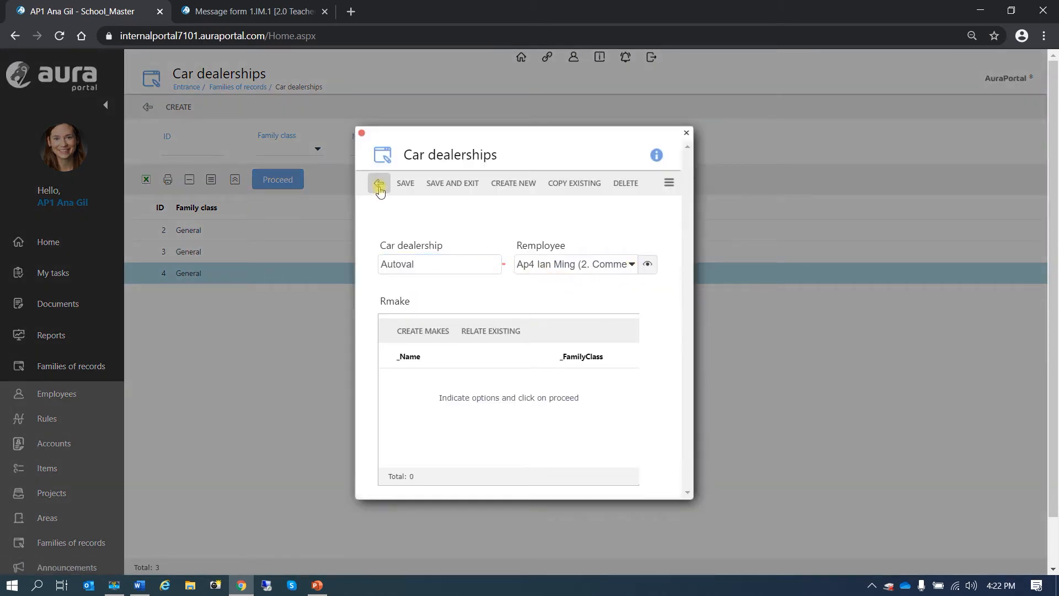
- Leave the Car dealerships records and open the newest 2.0 Teacher draft, ATS-5.1_5, from My tasks
click(148, 107)
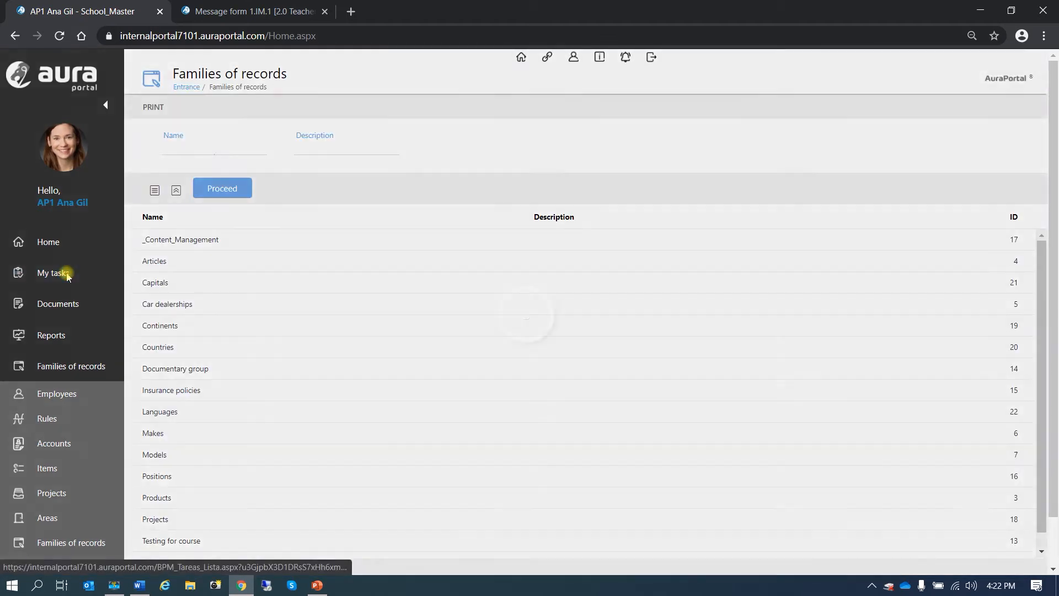
click(68, 276)
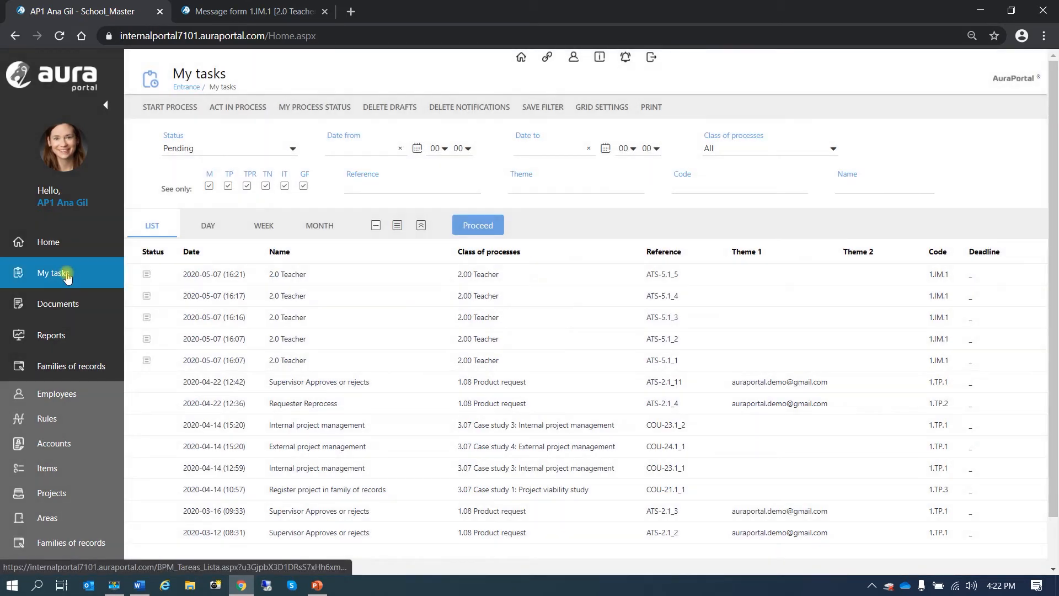
click(295, 275)
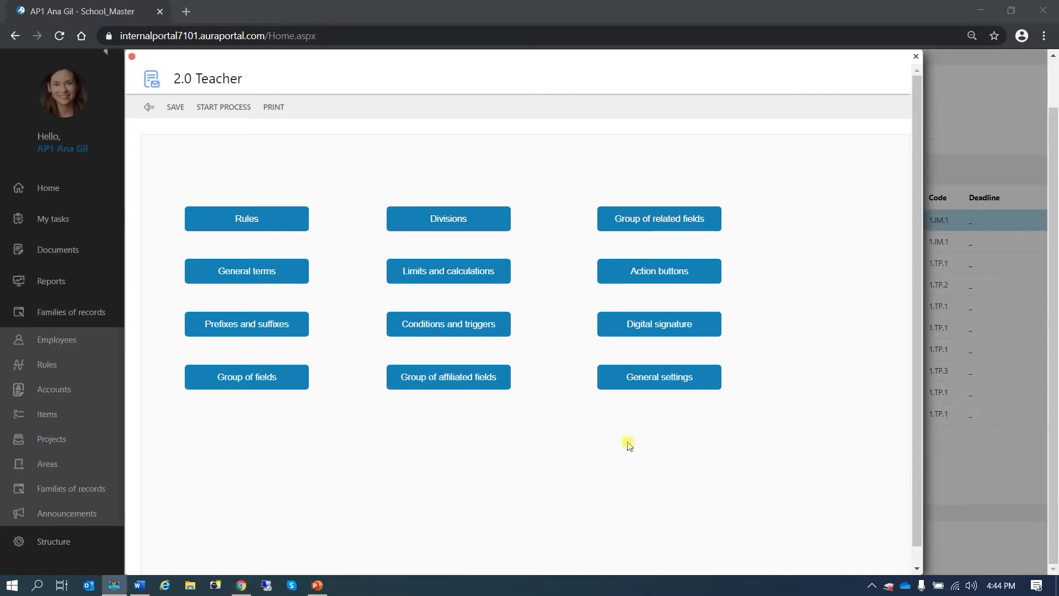
- Show the Prefixes and suffixes section of the 2.0 Teacher draft, examine its Account field and leave the form
click(246, 329)
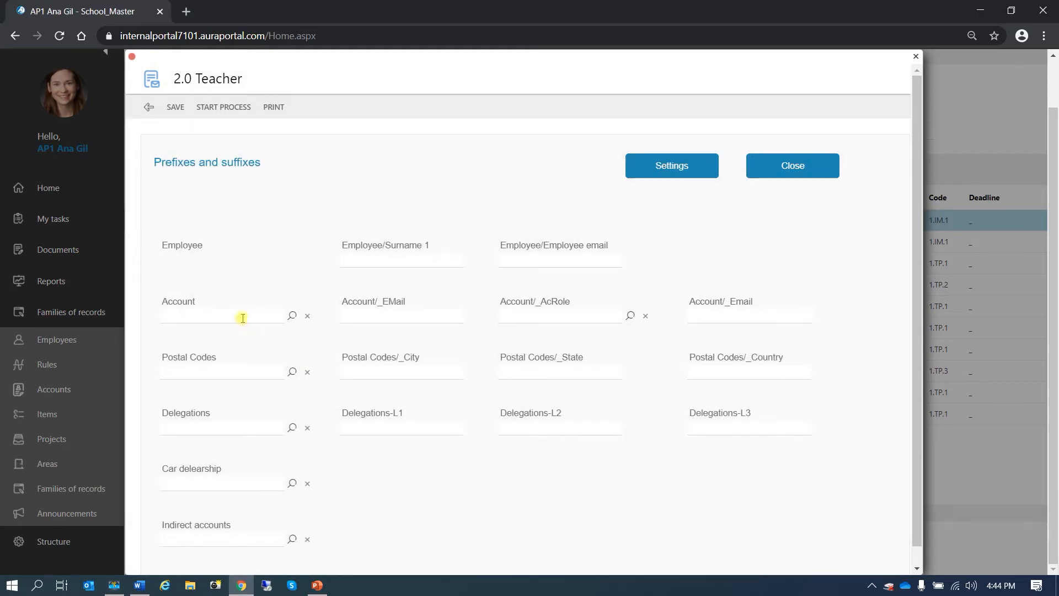
click(221, 315)
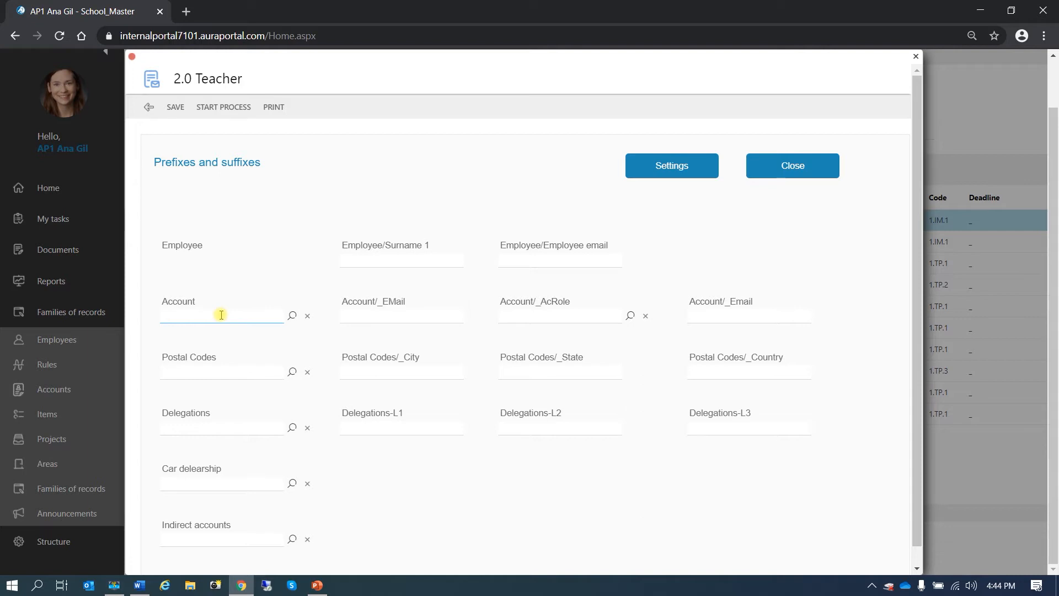
click(218, 319)
click(168, 315)
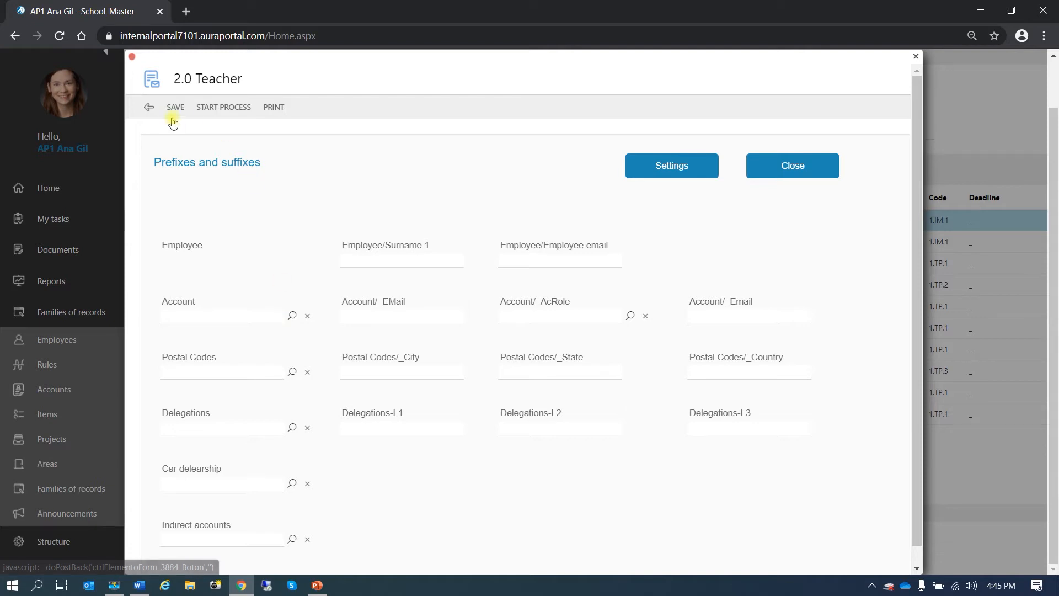
click(149, 108)
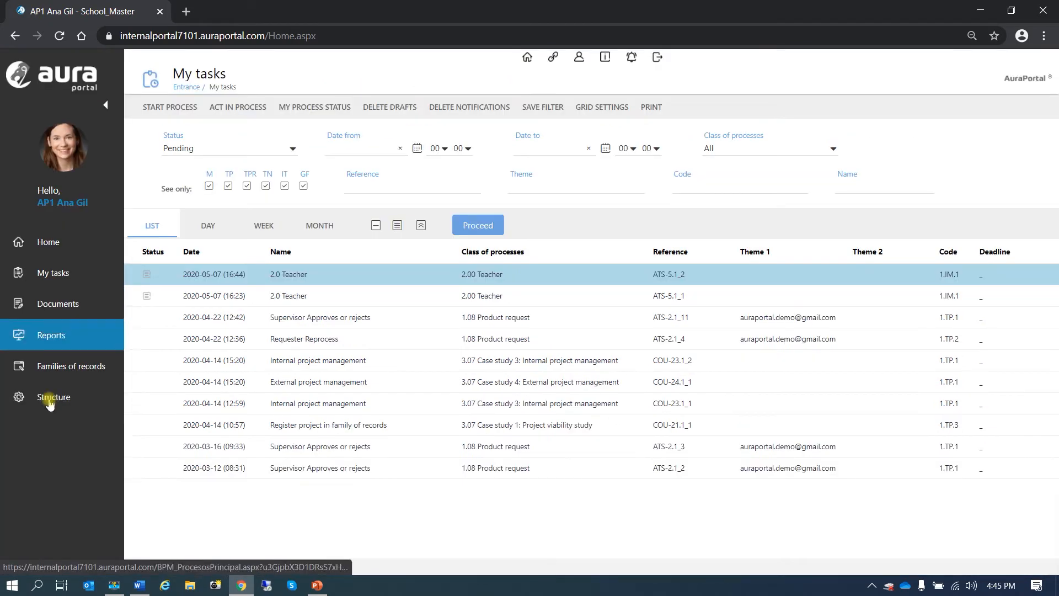
- Search the Terms dictionary in Structure for prefixes only with the name "acc" and open the Account prefix
click(50, 398)
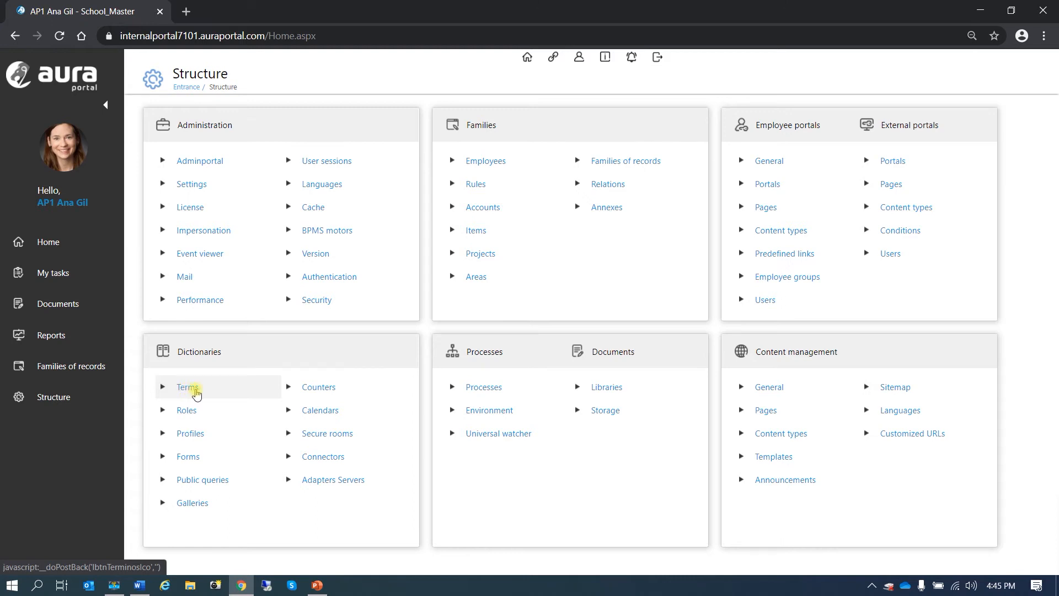
click(196, 393)
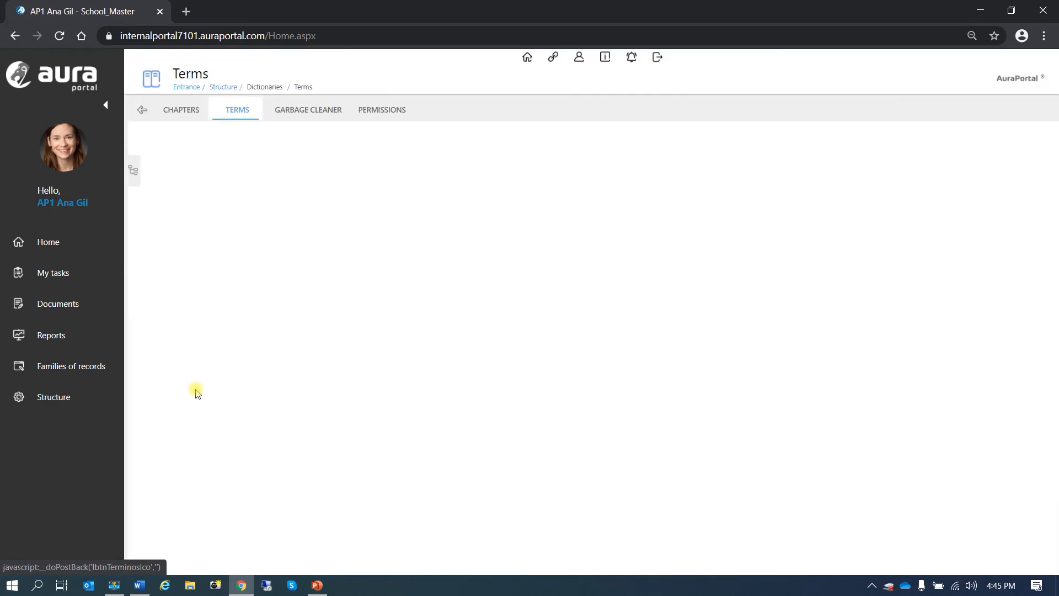
click(587, 176)
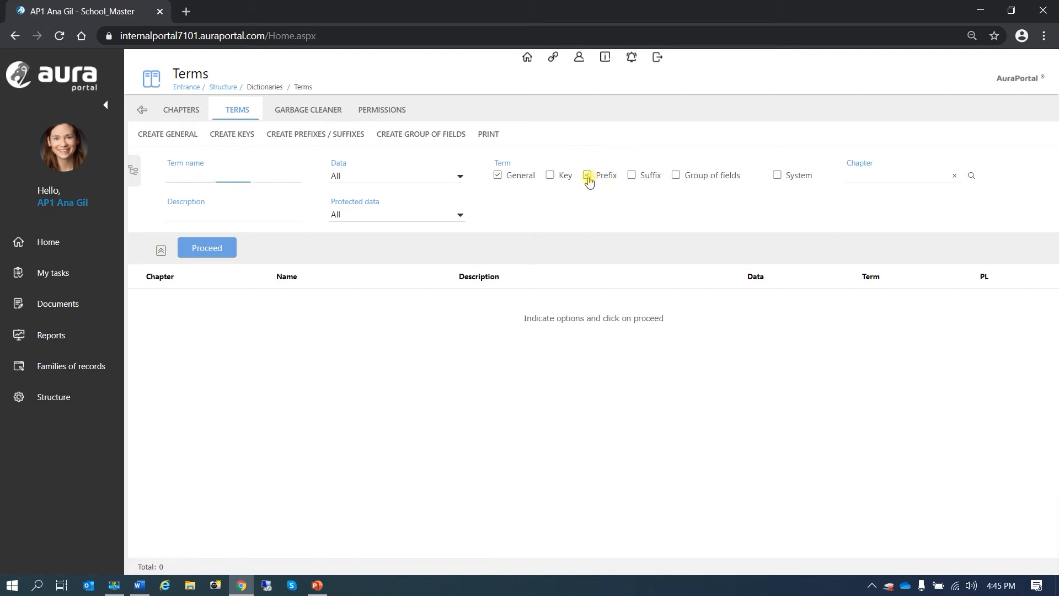
click(497, 176)
click(187, 178)
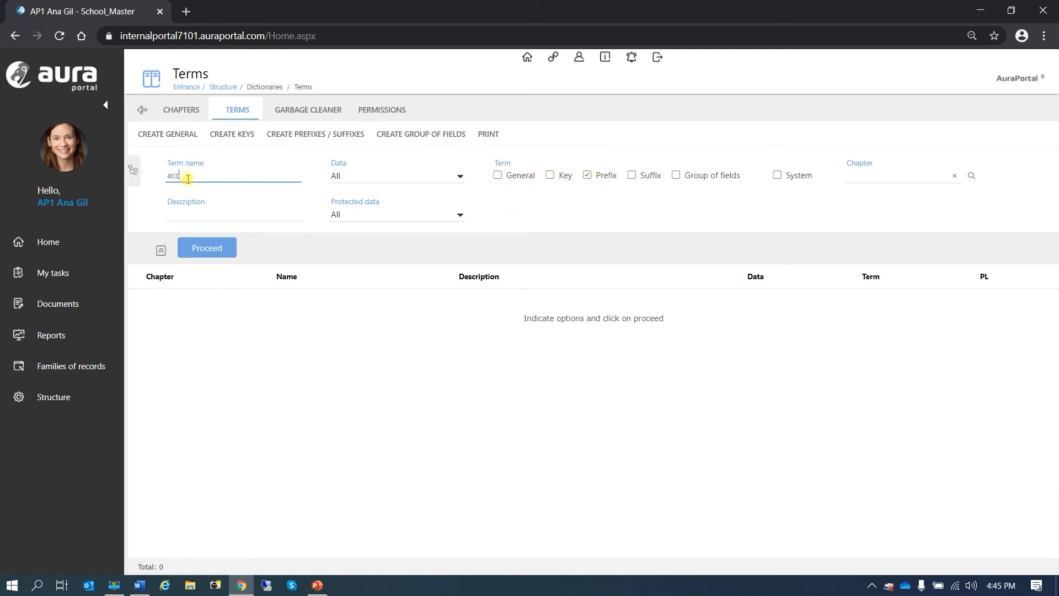
click(207, 249)
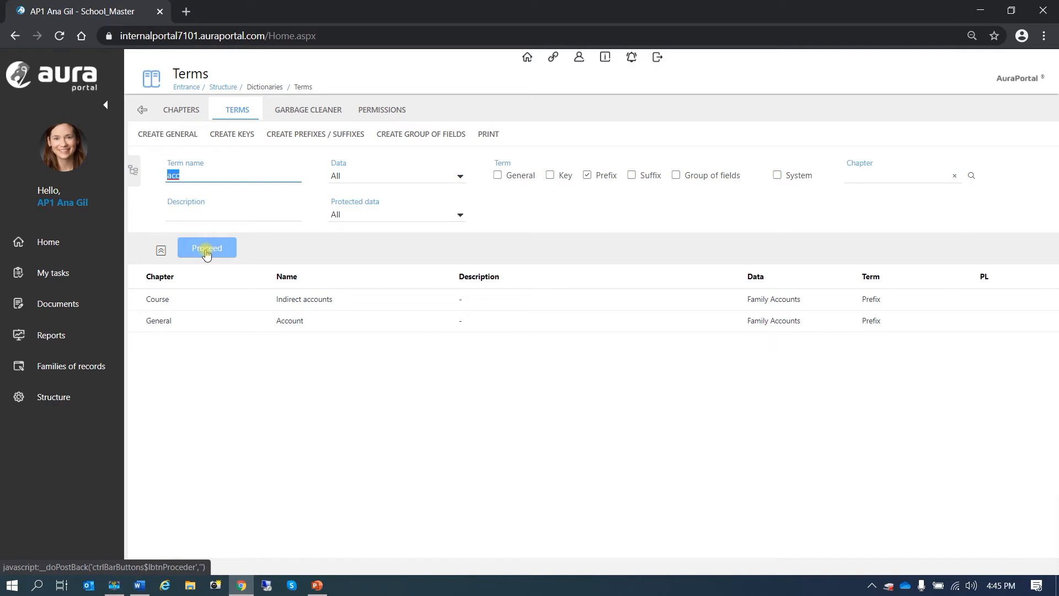
double_click(220, 322)
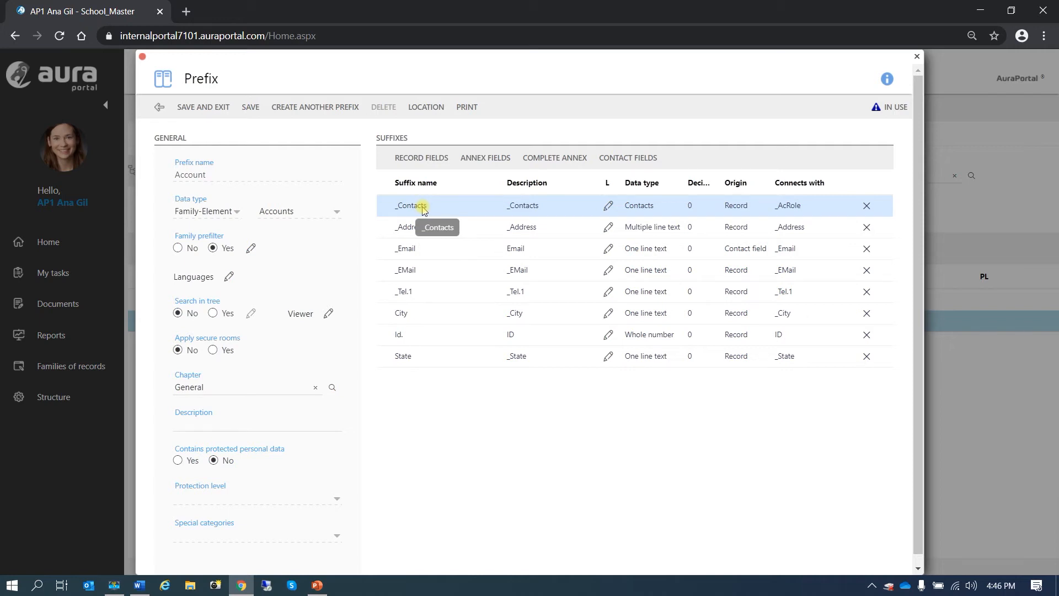
- Examine the record fields and contact fields offered as suffixes of the Account prefix, leaving the prefix without saving
click(415, 160)
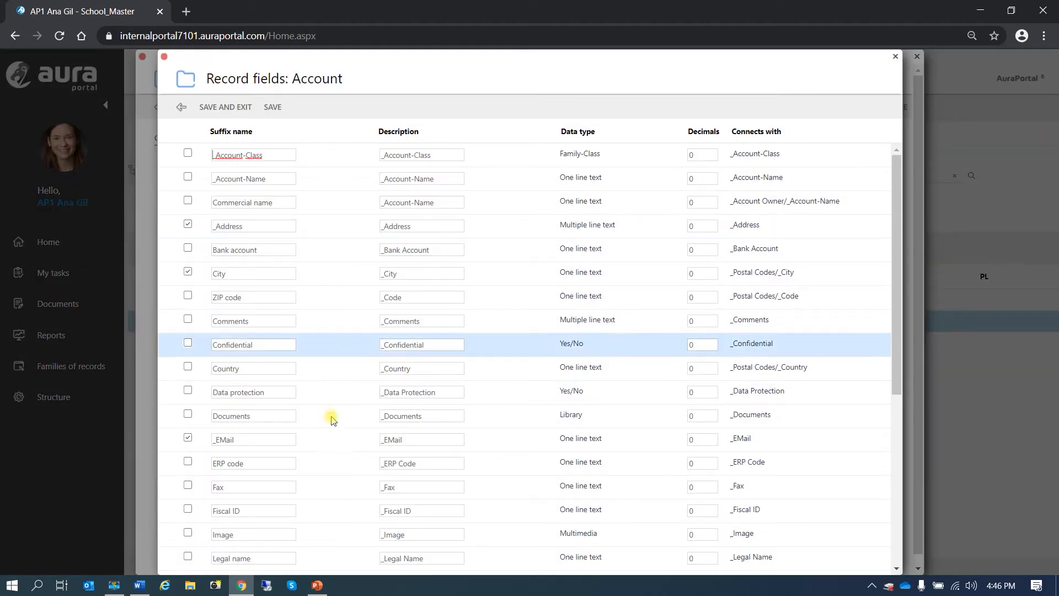
scroll(326, 466, down, 4)
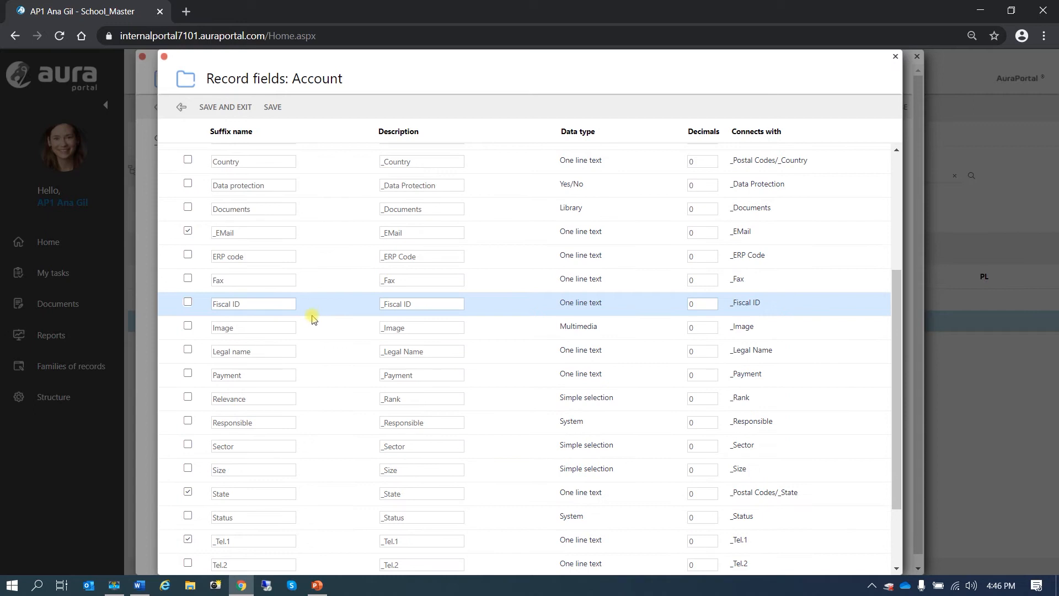
scroll(310, 307, up, 4)
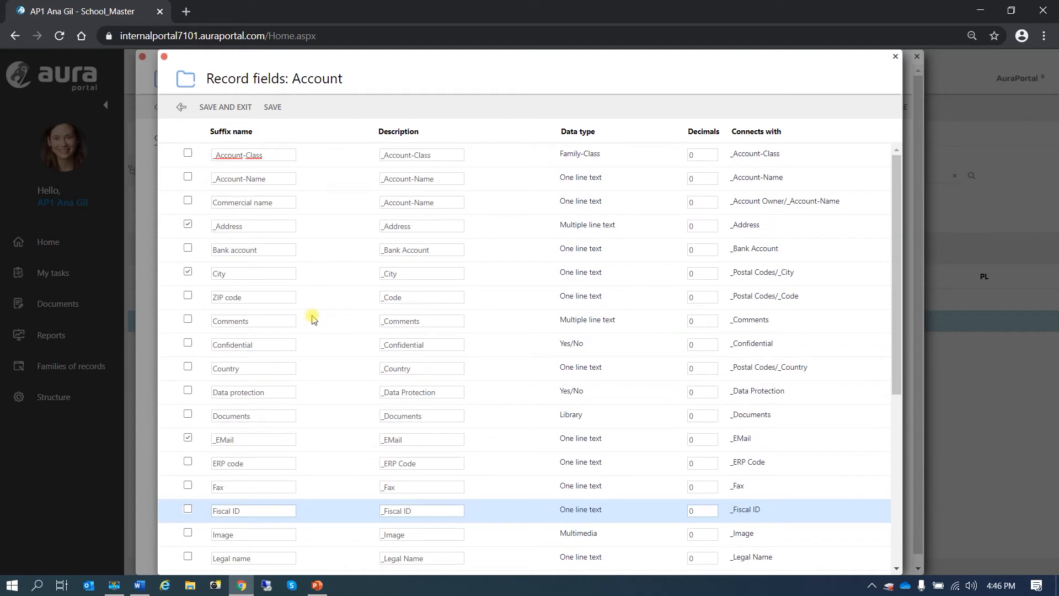
click(180, 109)
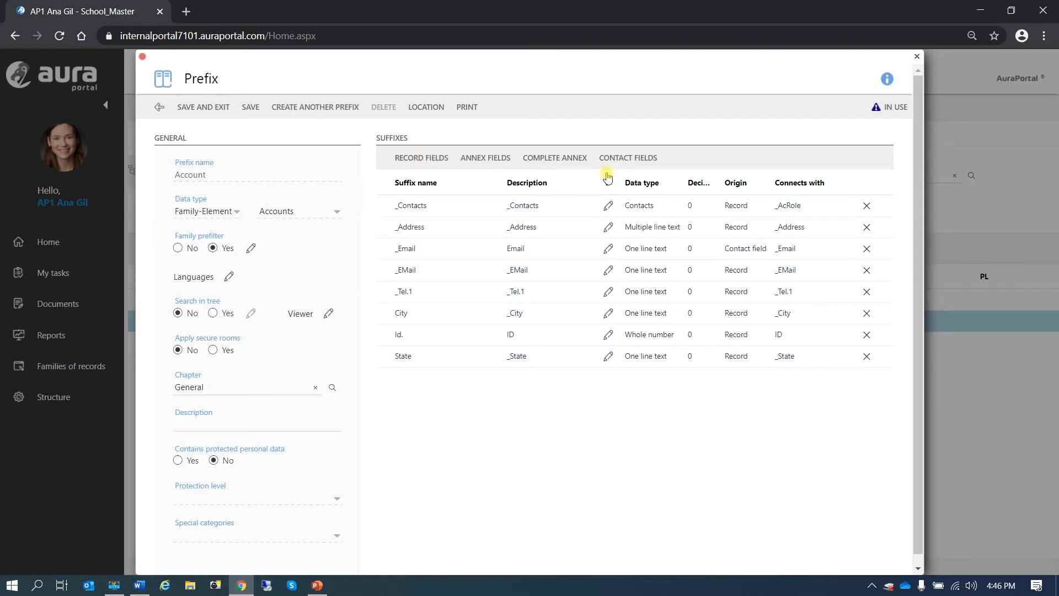
click(643, 160)
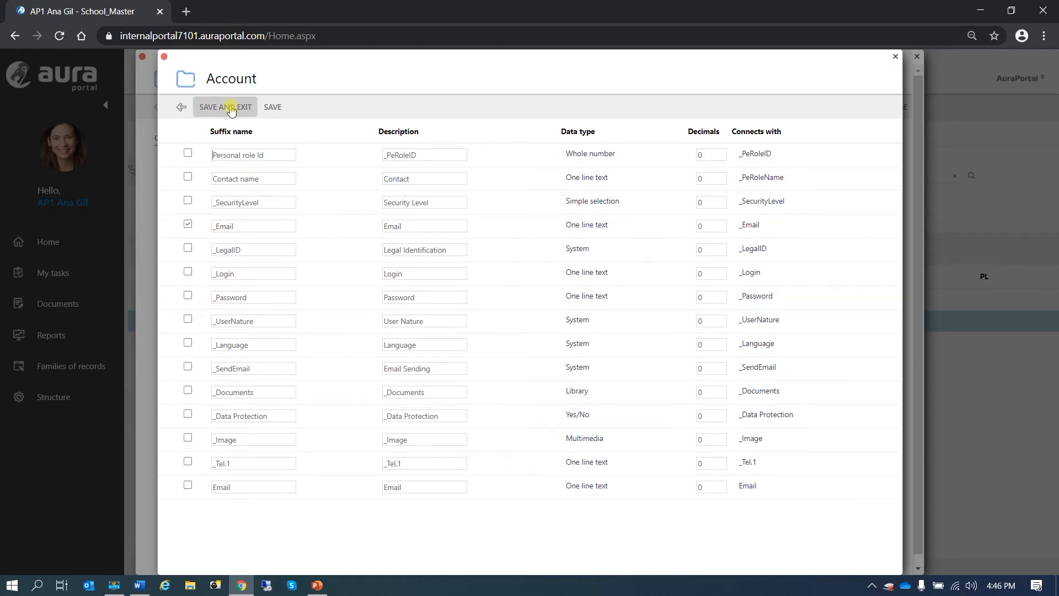
click(181, 108)
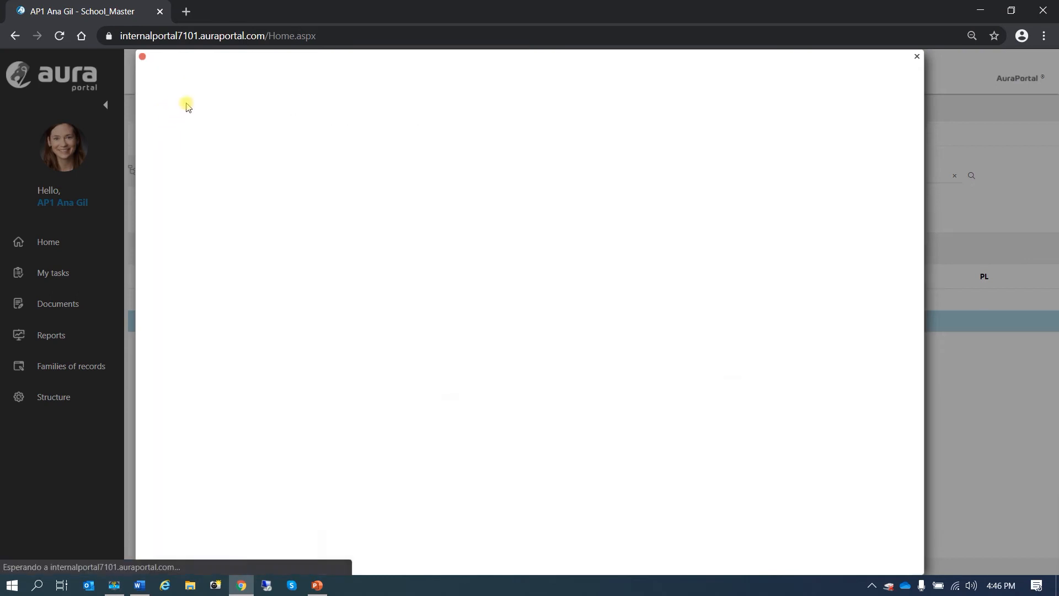
click(159, 107)
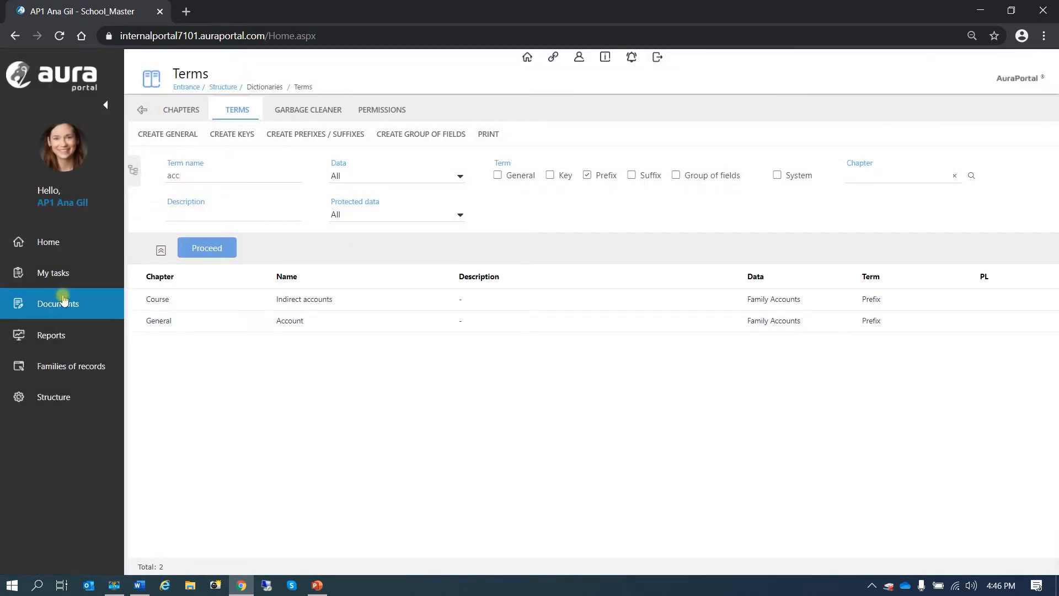
- Reopen the newest 2.0 Teacher draft from My tasks and select Supermarket as the Account under Prefixes and suffixes
click(62, 275)
double_click(213, 275)
click(250, 326)
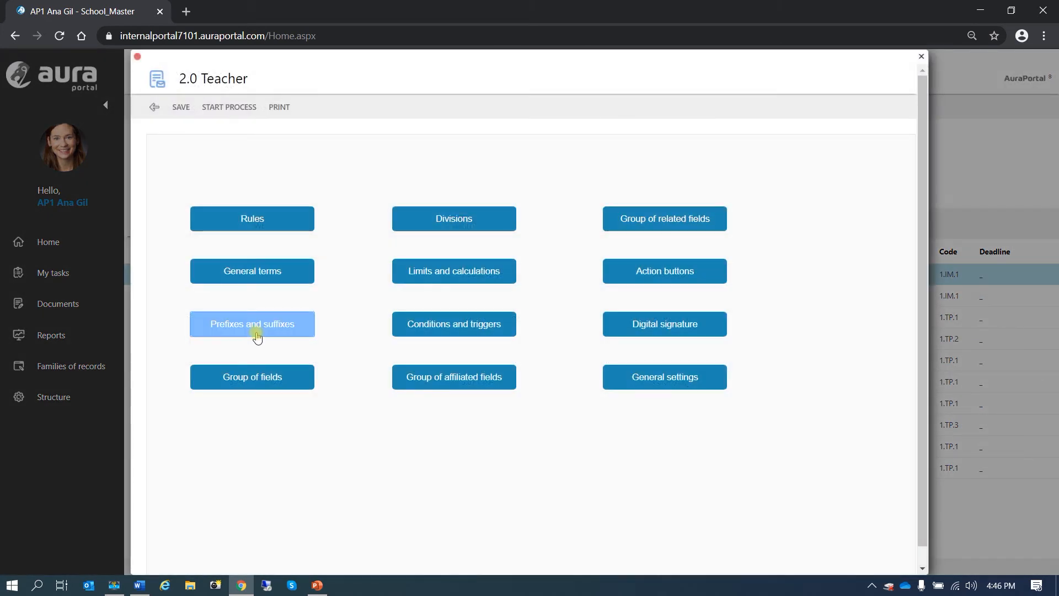
click(299, 315)
click(189, 255)
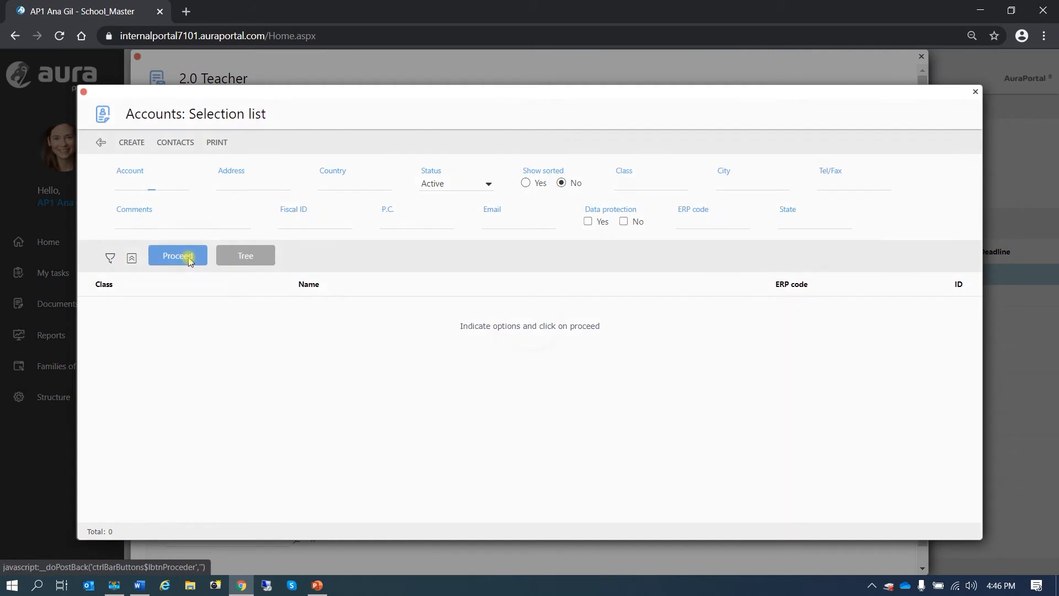
scroll(421, 390, down, 3)
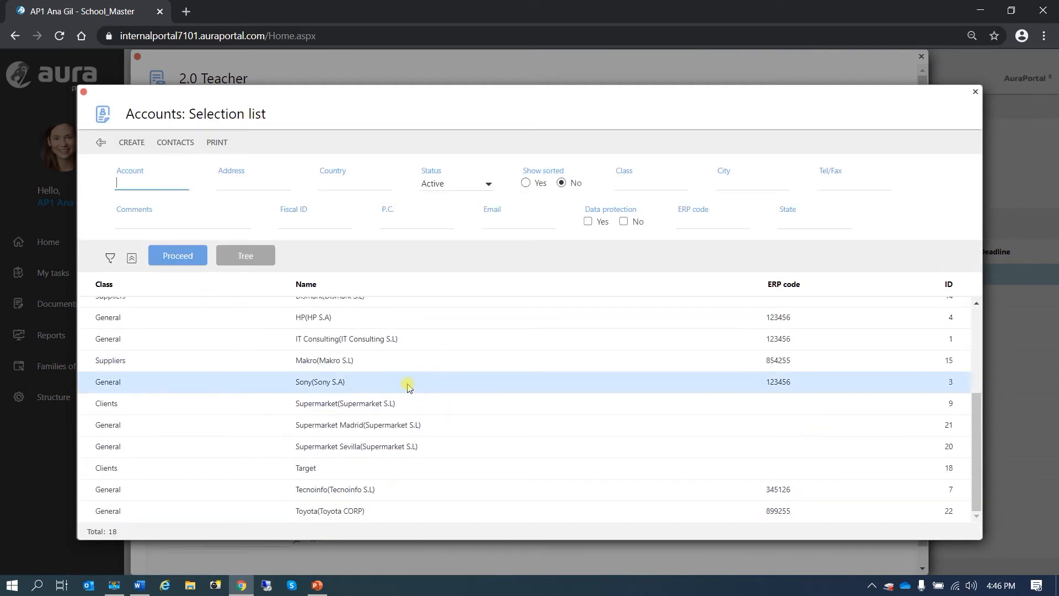
click(333, 404)
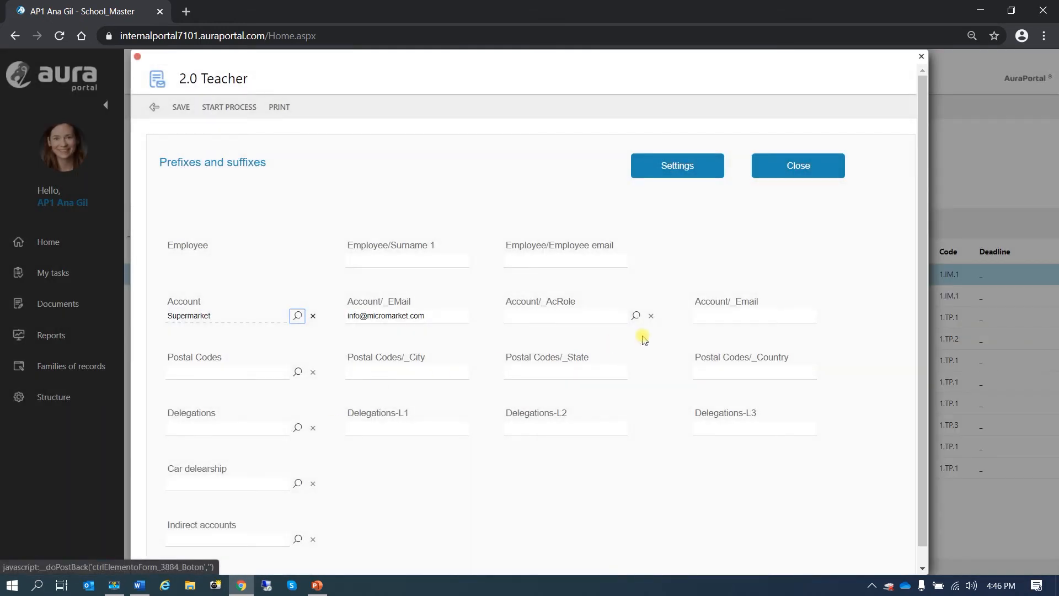
- List the Supermarket account's contacts and select the external contact for the Account/_AcRole field
click(636, 316)
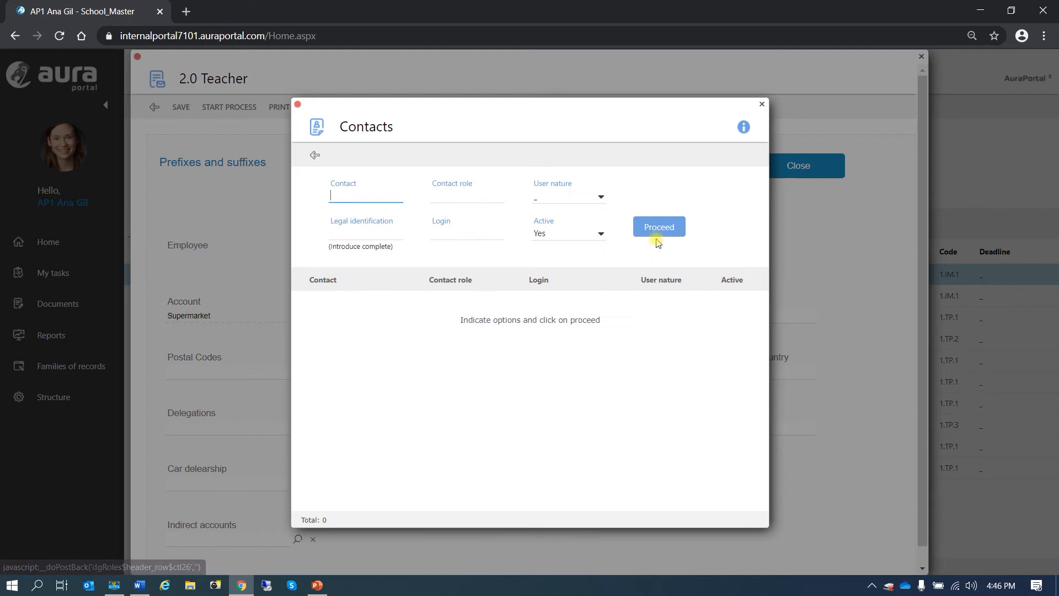
click(658, 231)
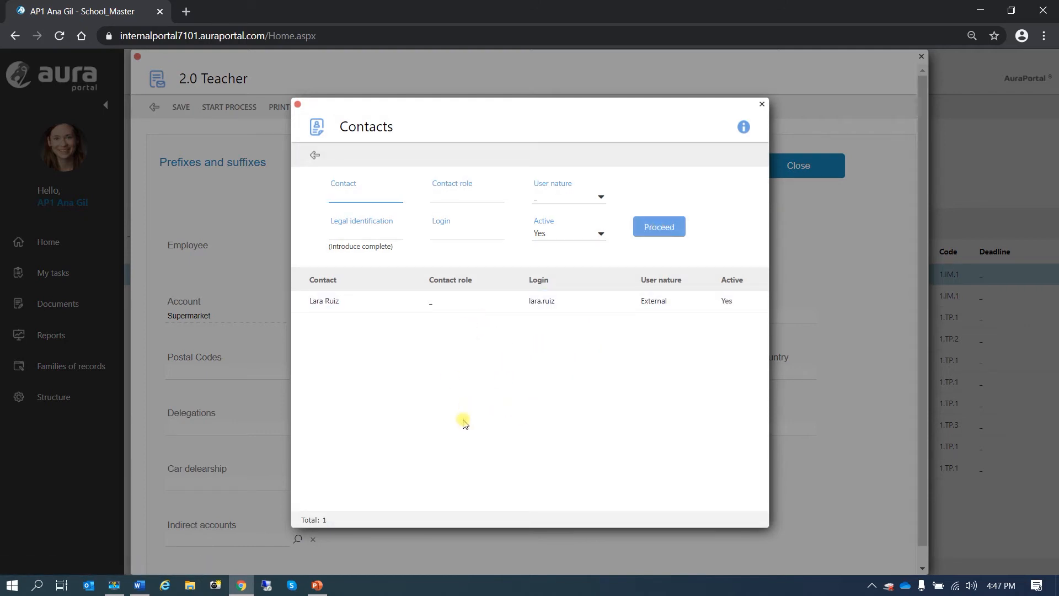
click(434, 307)
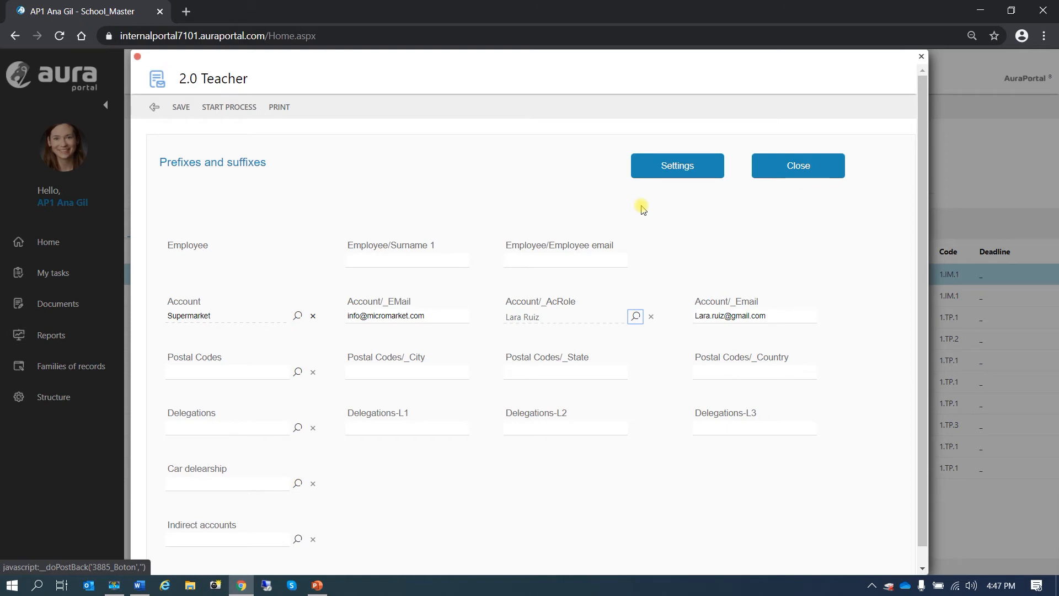
- In the message form's design, customize the Account field's viewer to use the Account Viewer form and save the field settings
click(681, 172)
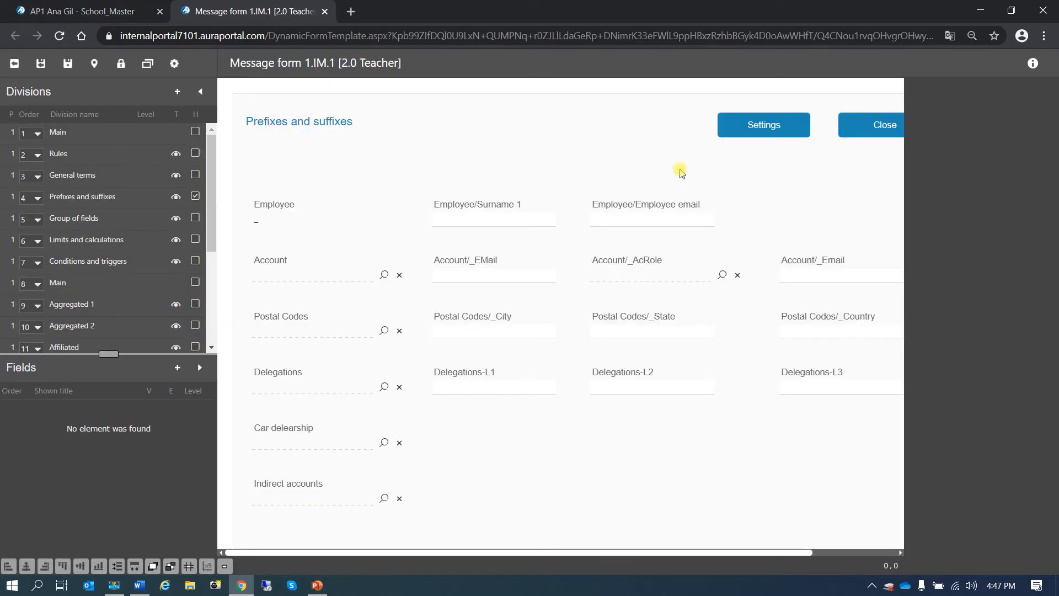
click(338, 275)
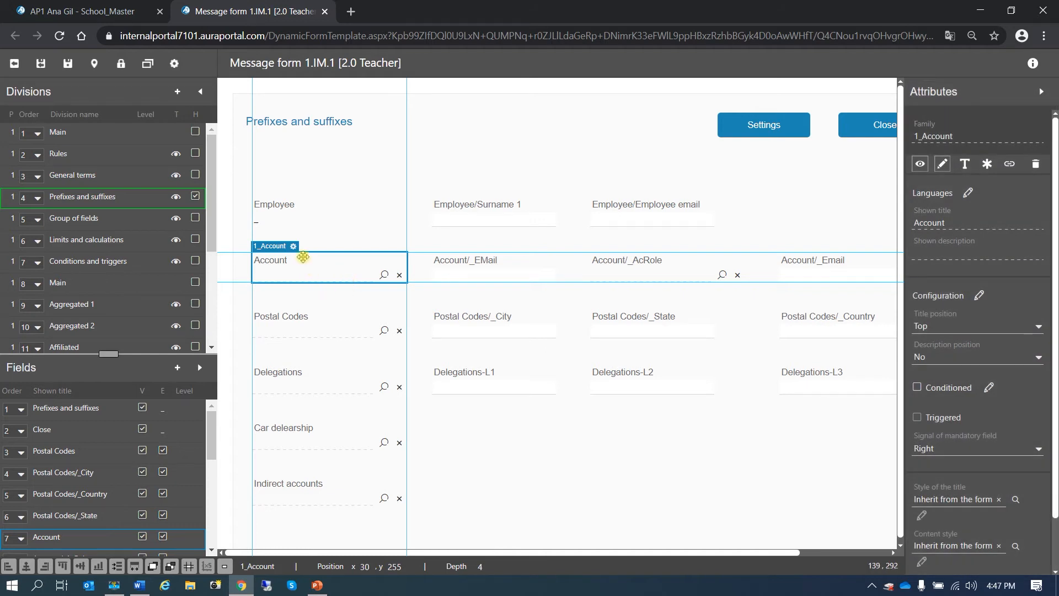
click(294, 246)
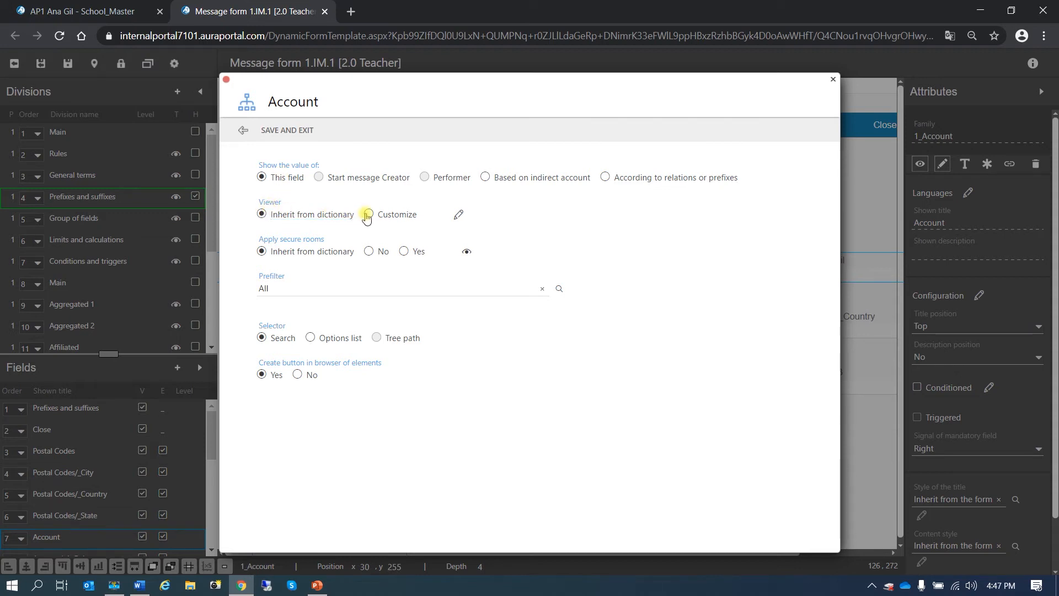
click(368, 214)
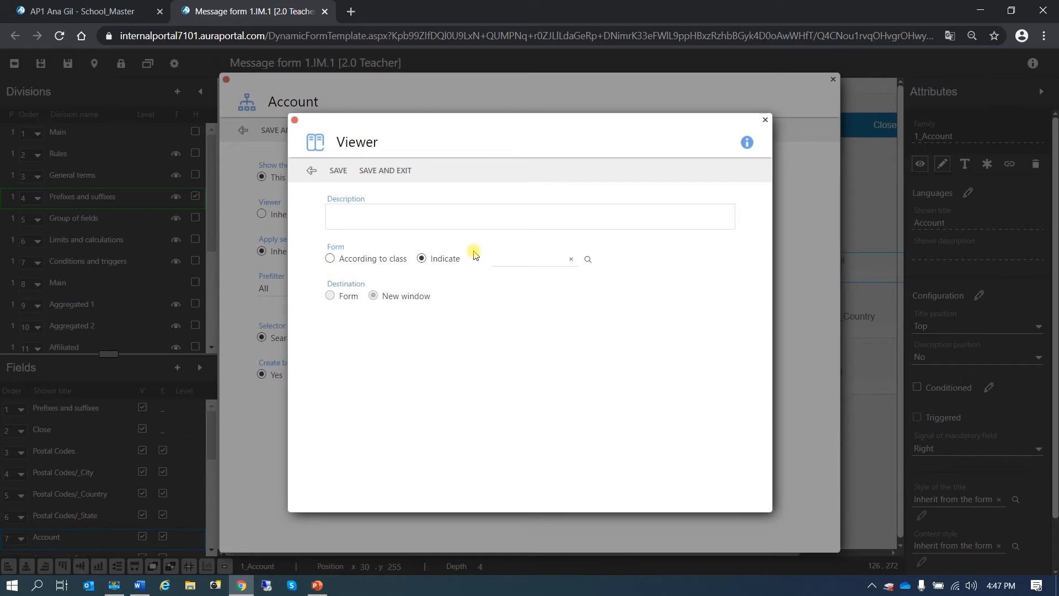
click(586, 261)
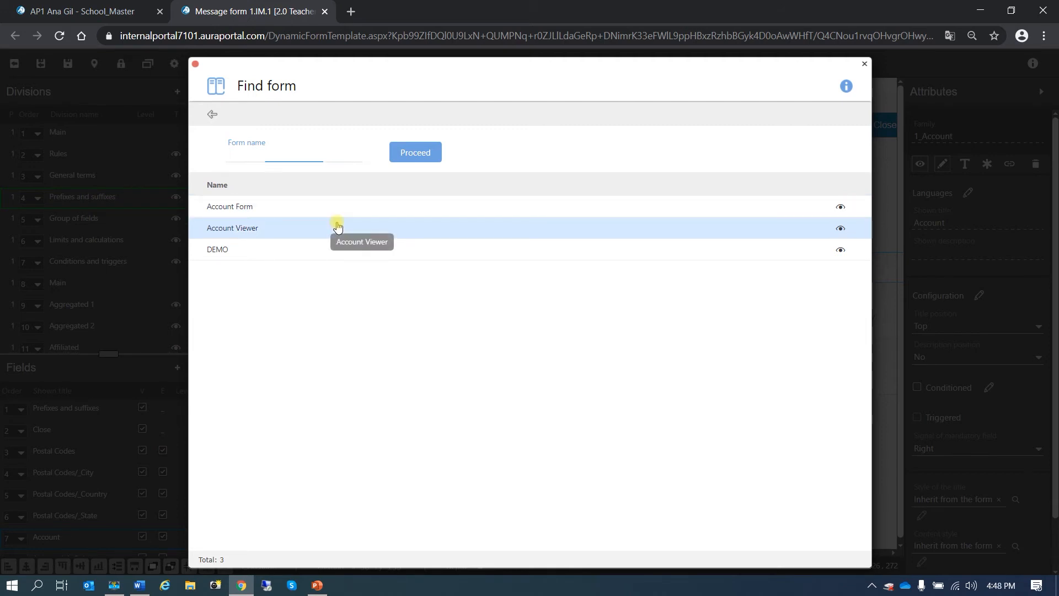
click(337, 227)
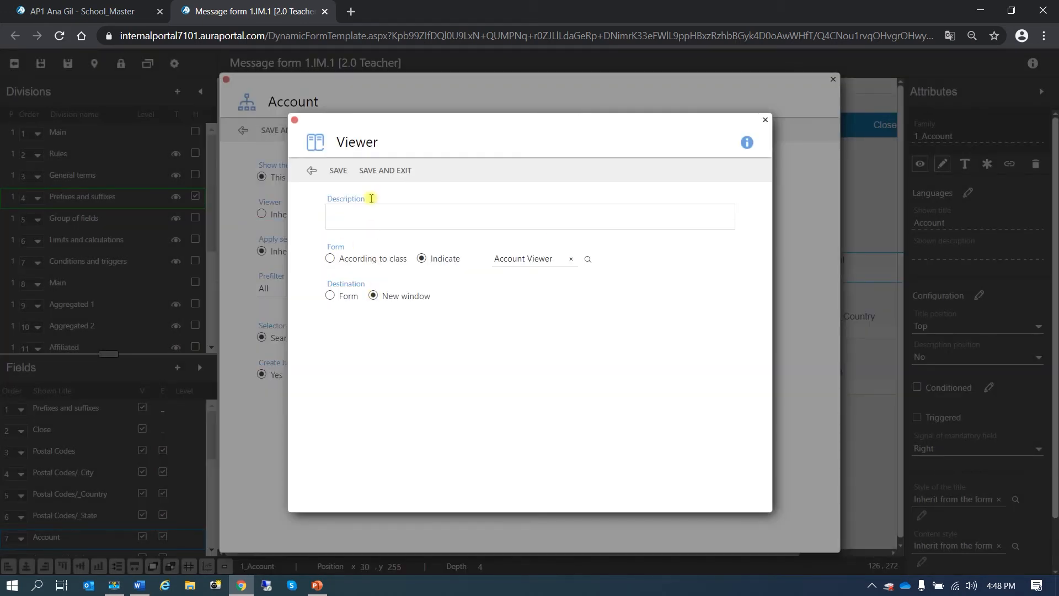
click(377, 171)
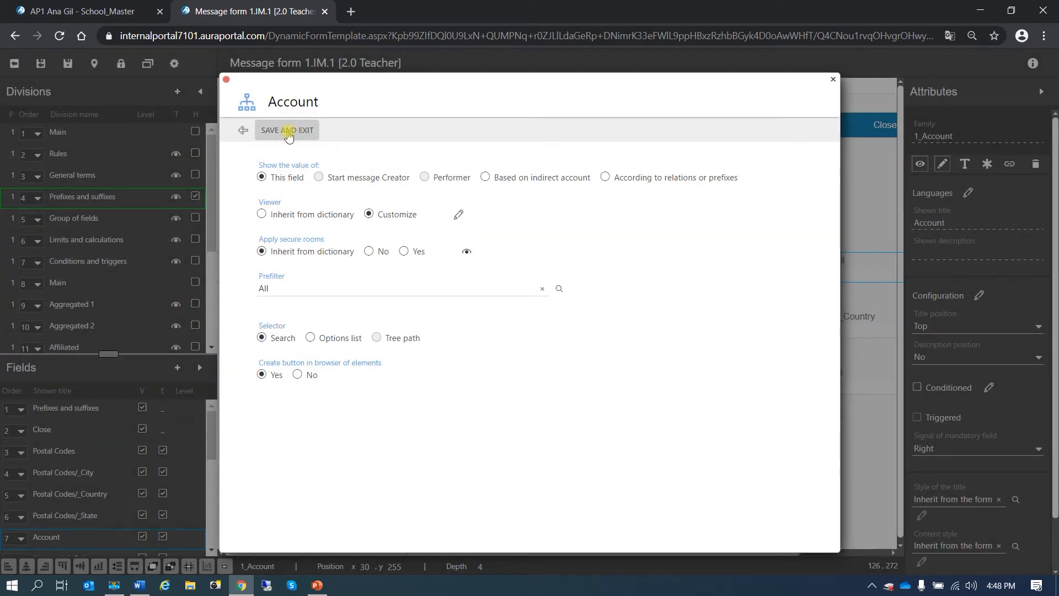
click(288, 137)
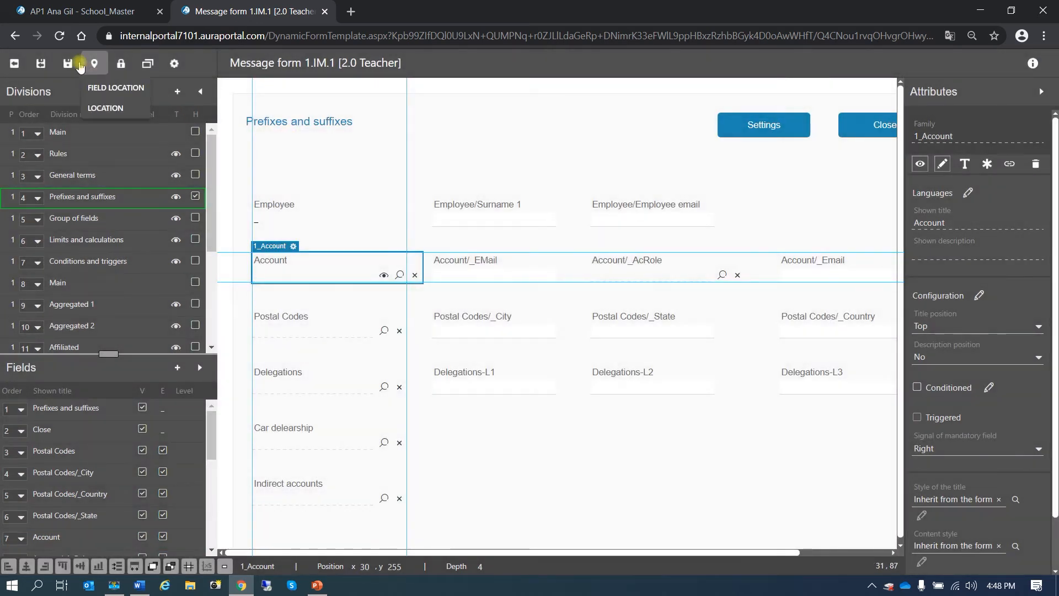
- Save the message form design, exit the editor and leave the open 2.0 Teacher draft
click(68, 65)
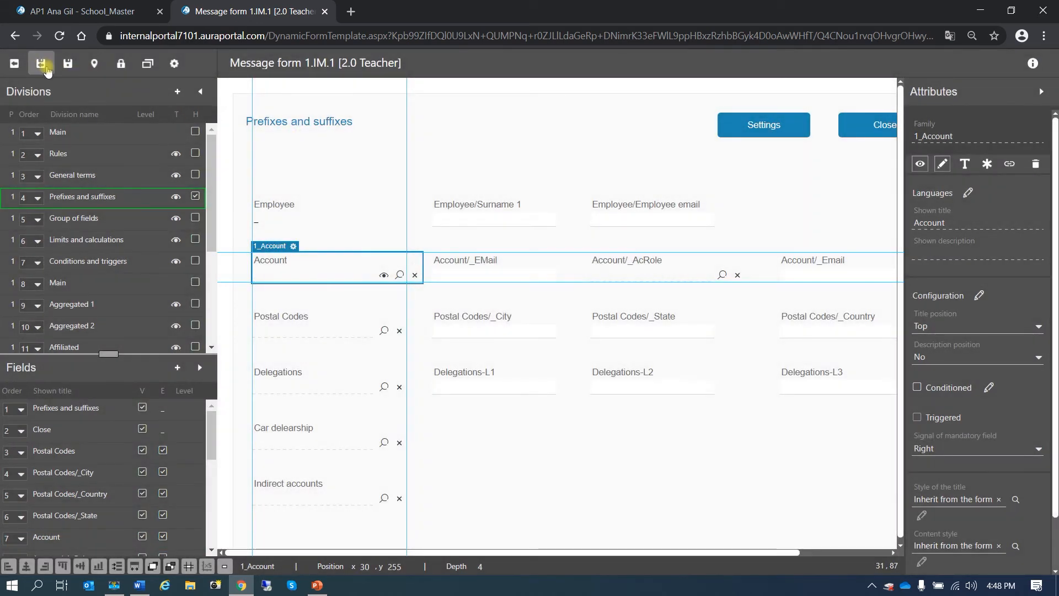
click(44, 66)
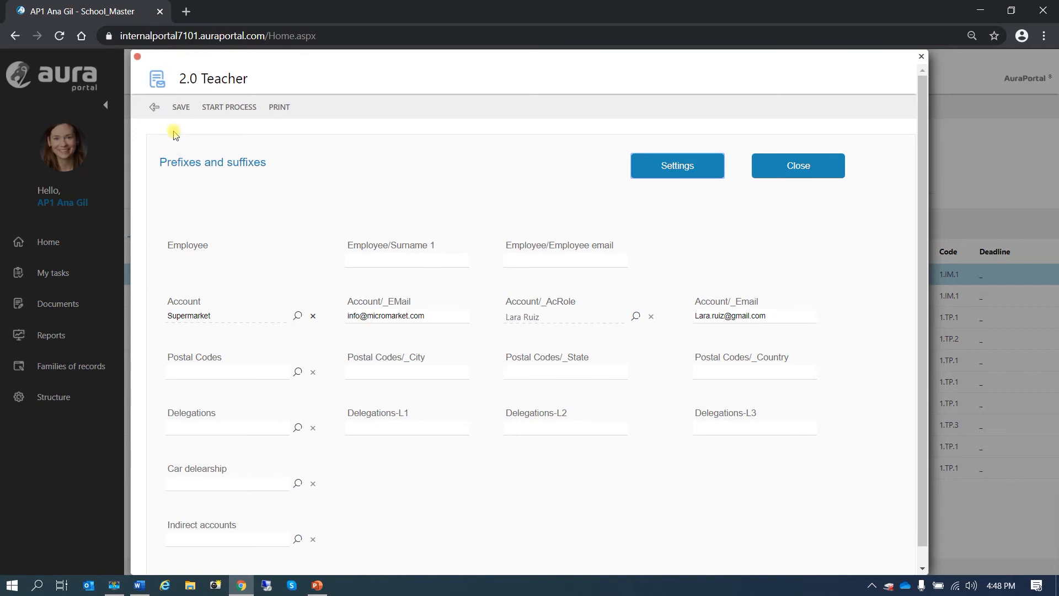
click(155, 106)
click(475, 227)
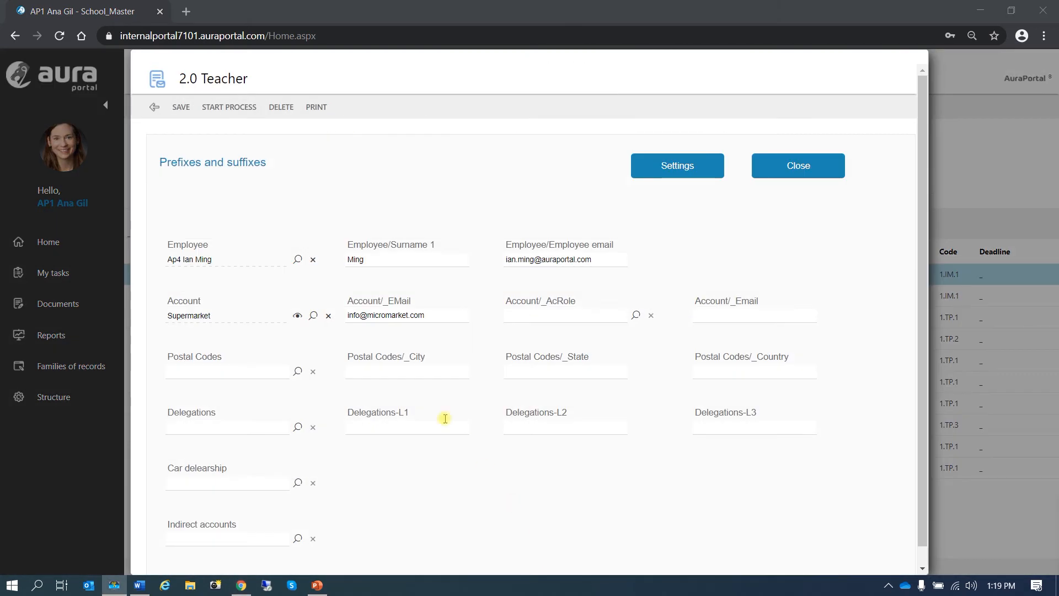
- View the Supermarket record through the Account field's viewer, close it and leave the 2.0 Teacher draft
click(298, 317)
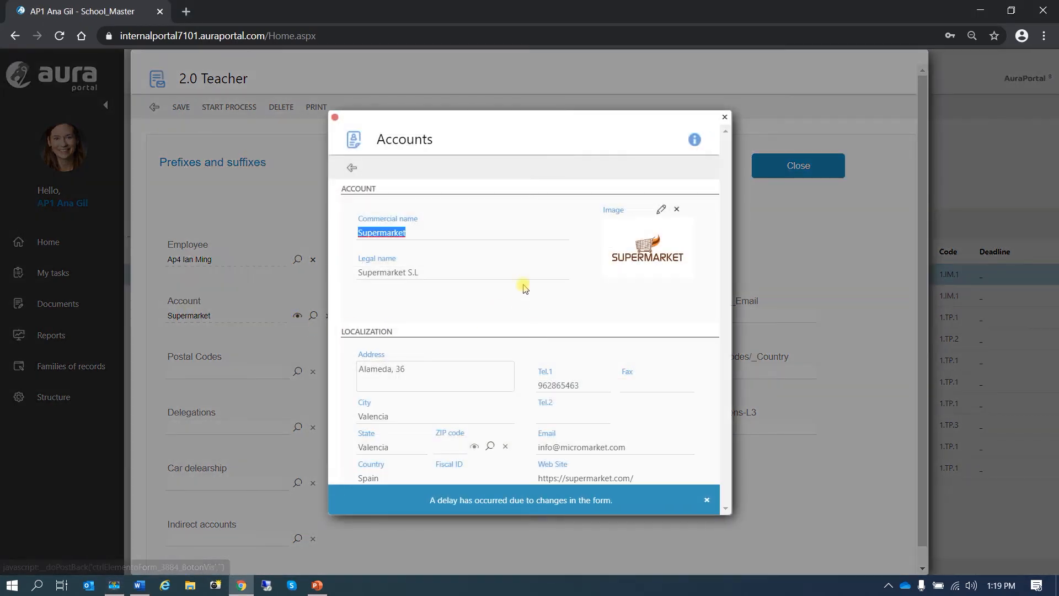
click(706, 499)
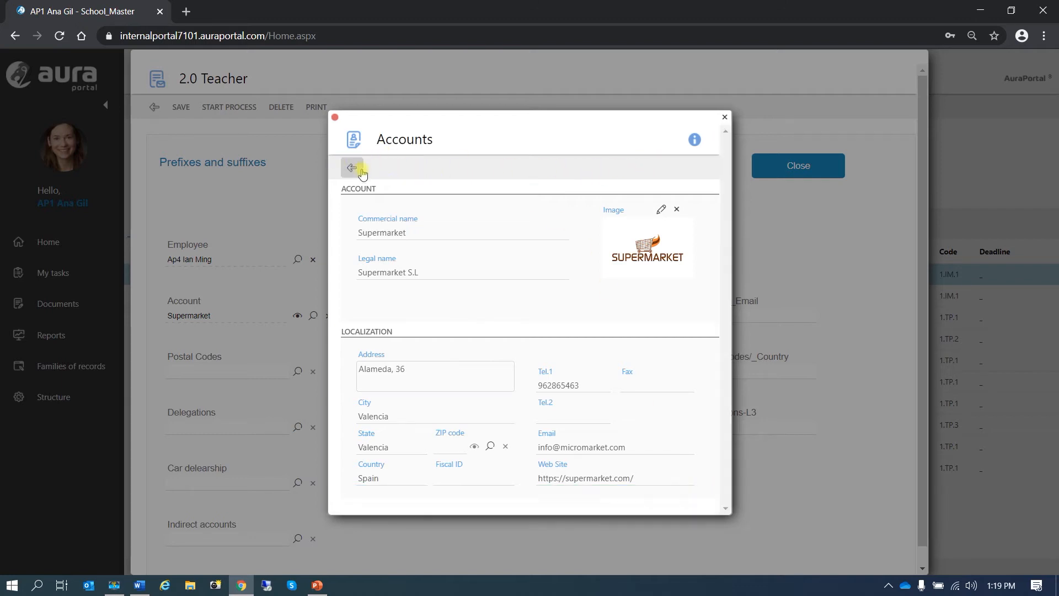
click(335, 120)
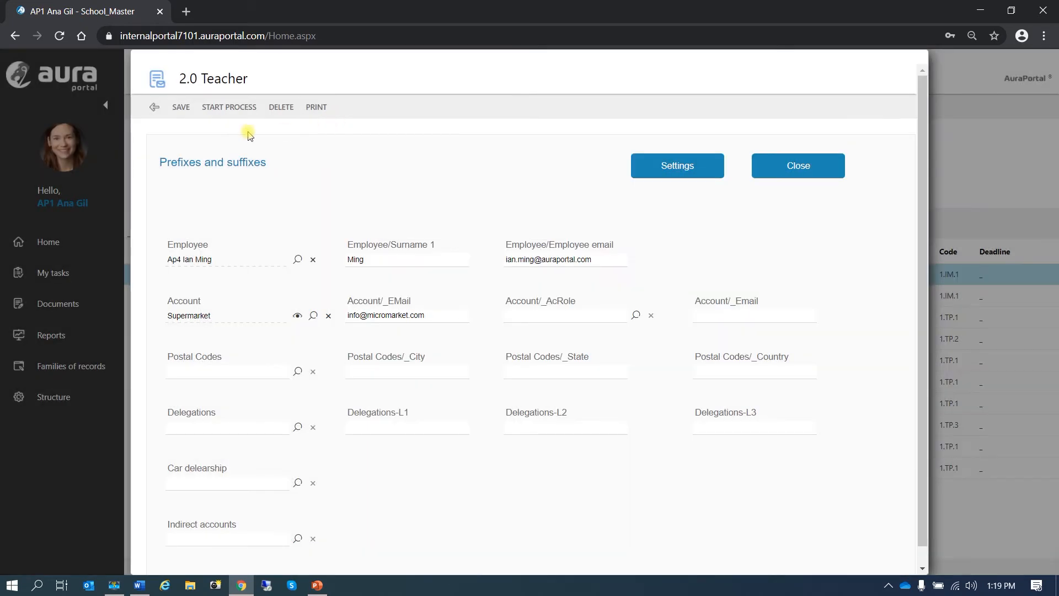
click(155, 110)
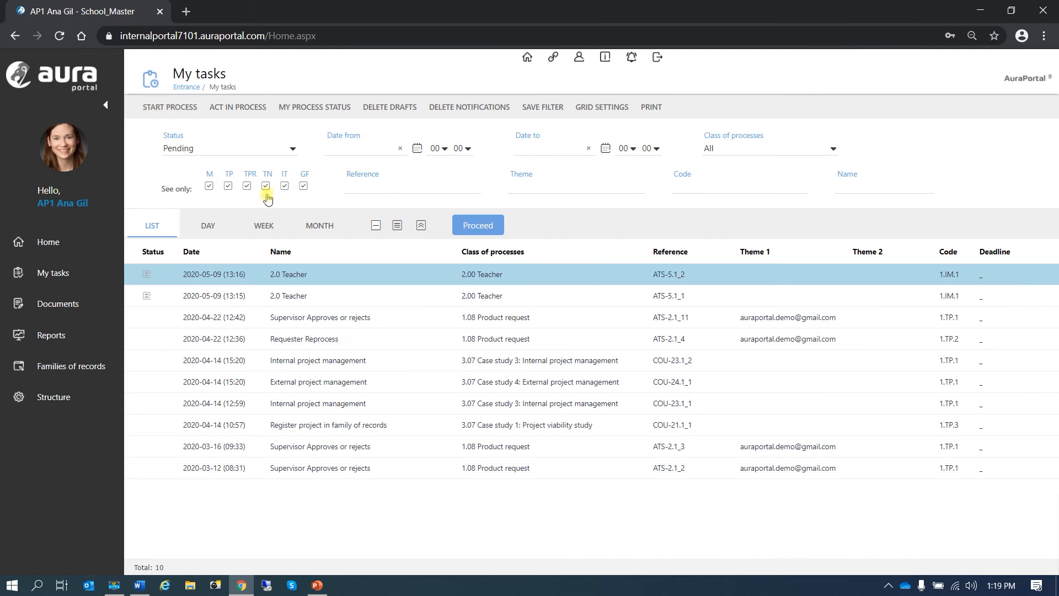
- Open the Account Viewer form design from the Accounts family in Structure and inspect its Name and Location divisions
click(61, 401)
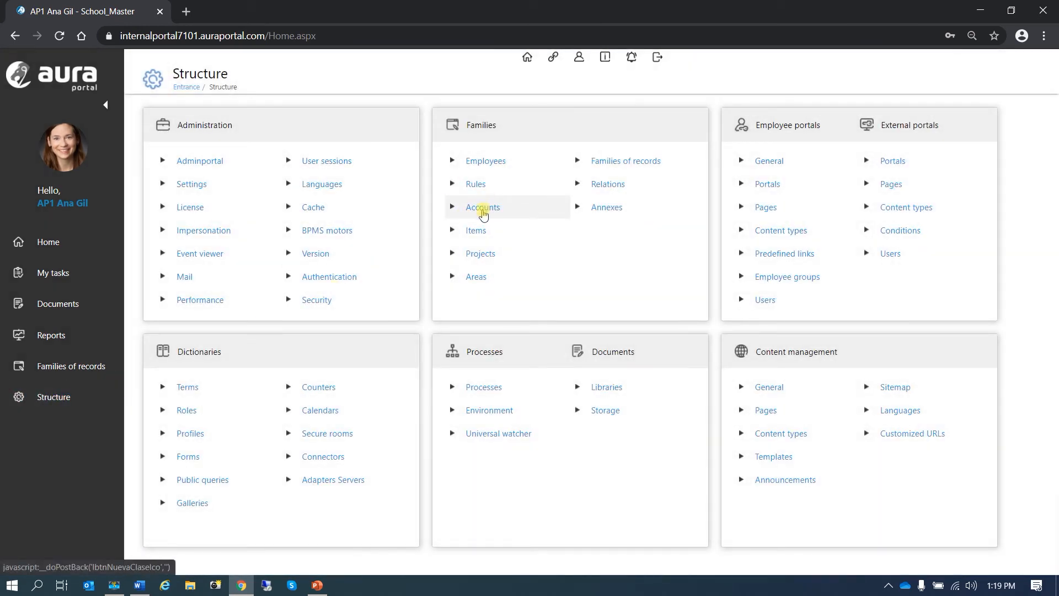
click(484, 213)
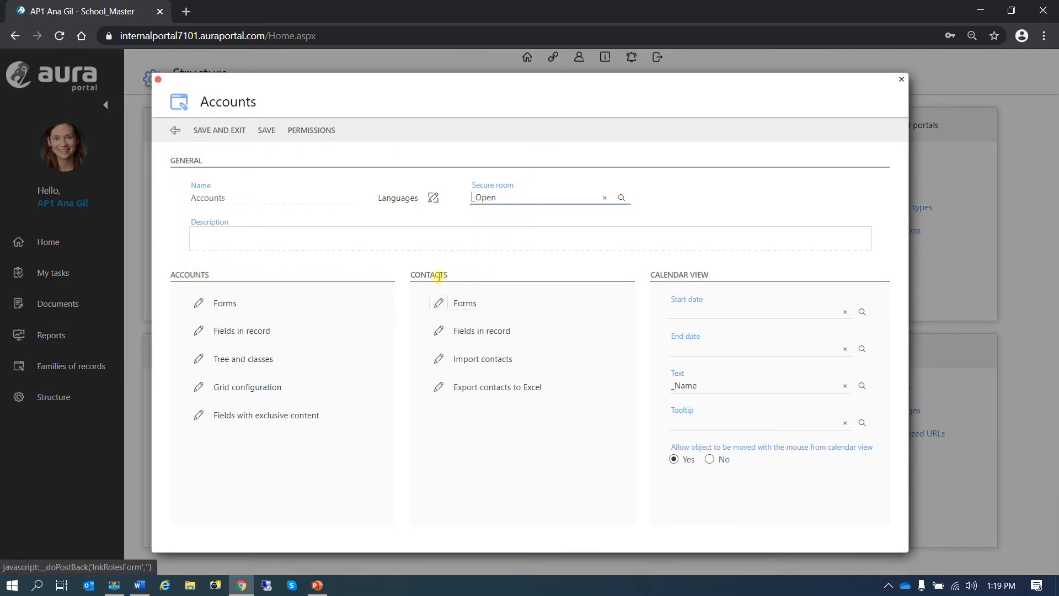
click(199, 304)
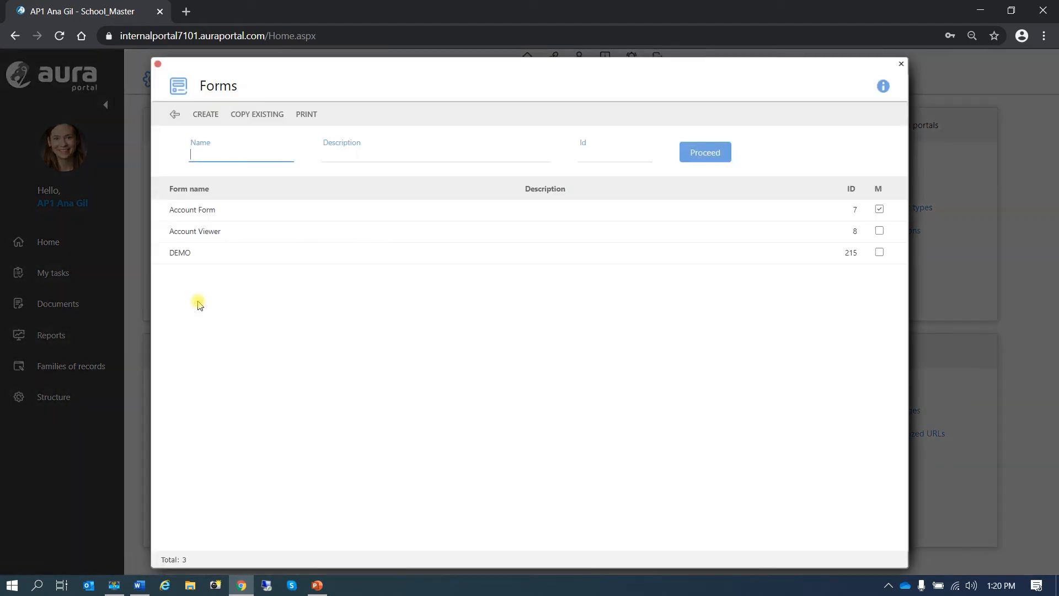
click(204, 235)
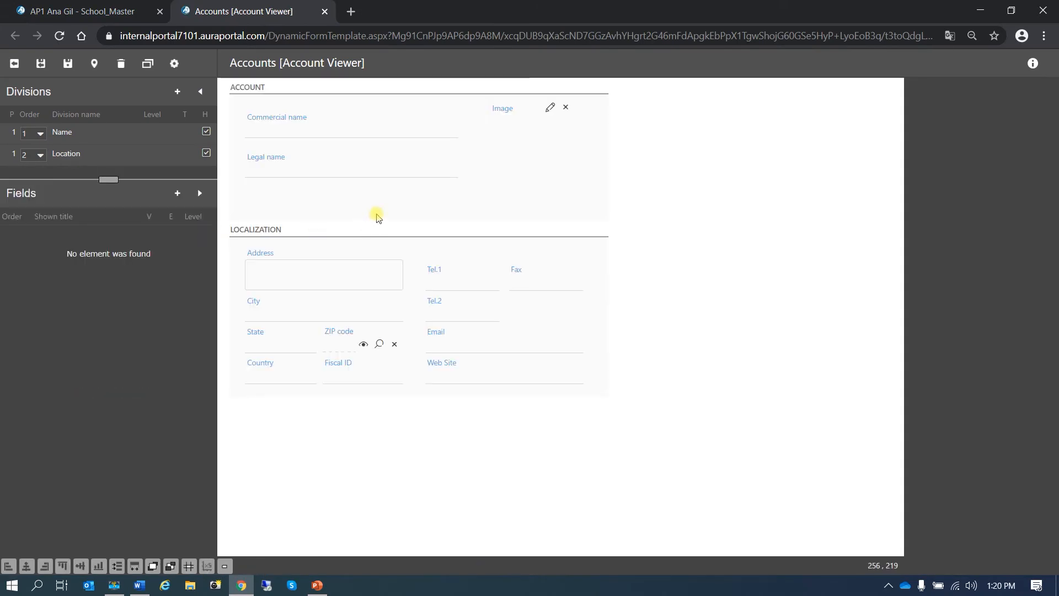
click(376, 214)
click(574, 416)
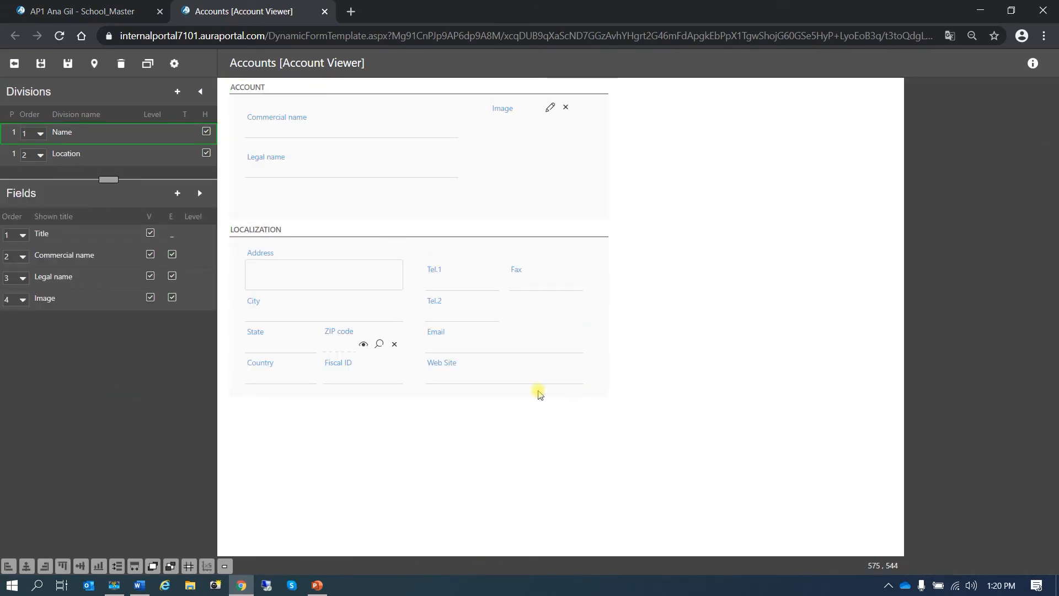
- Review the Account Viewer's form properties, save the form, exit the editor and close the list of account forms
click(175, 64)
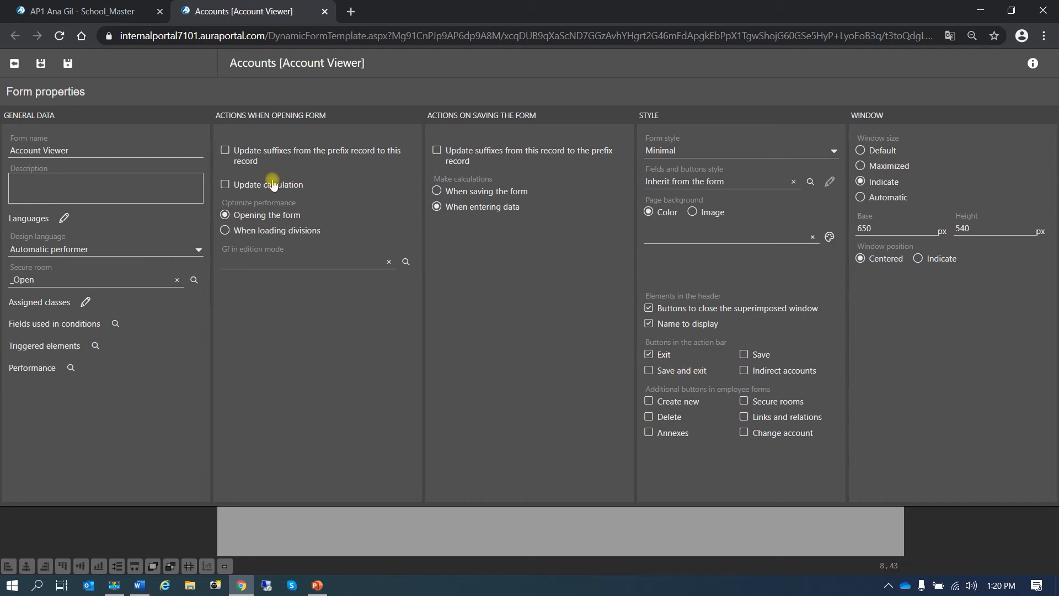
click(69, 65)
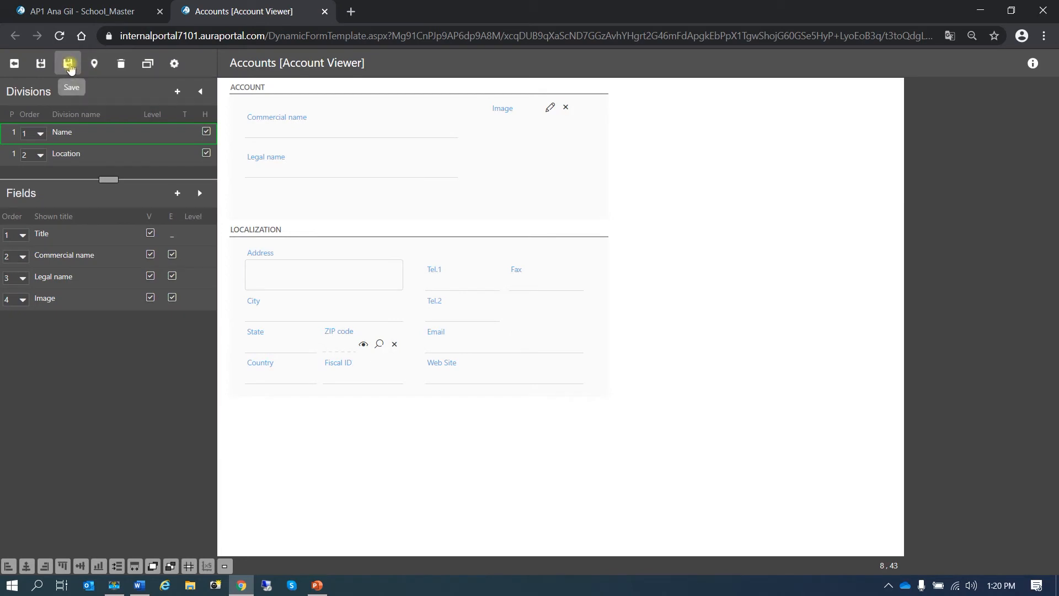
click(70, 67)
click(41, 67)
click(174, 115)
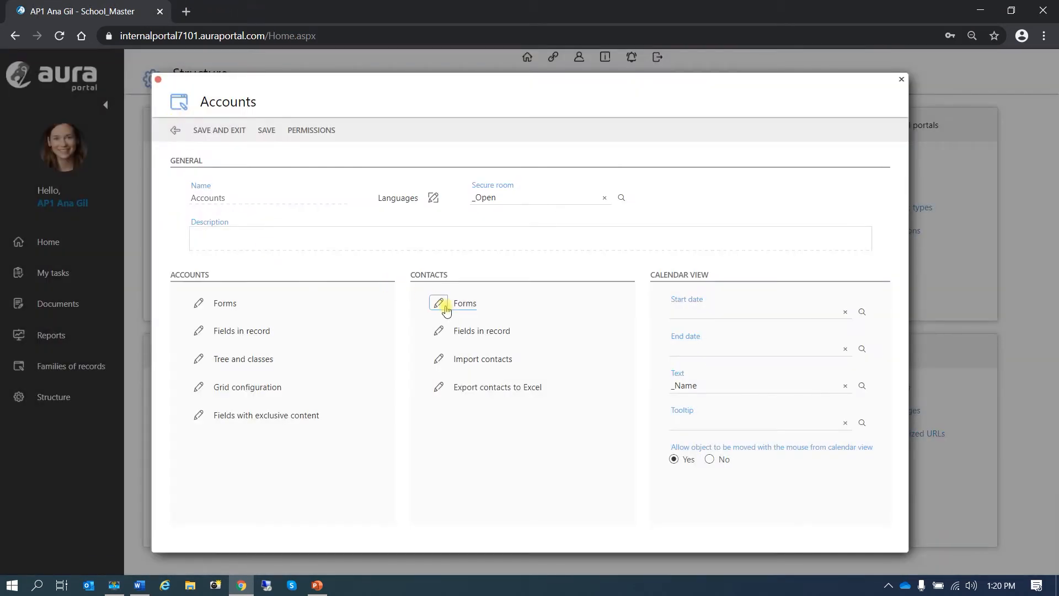
- Open the contacts' Read-only form design and make its División Contacts division read only
click(439, 304)
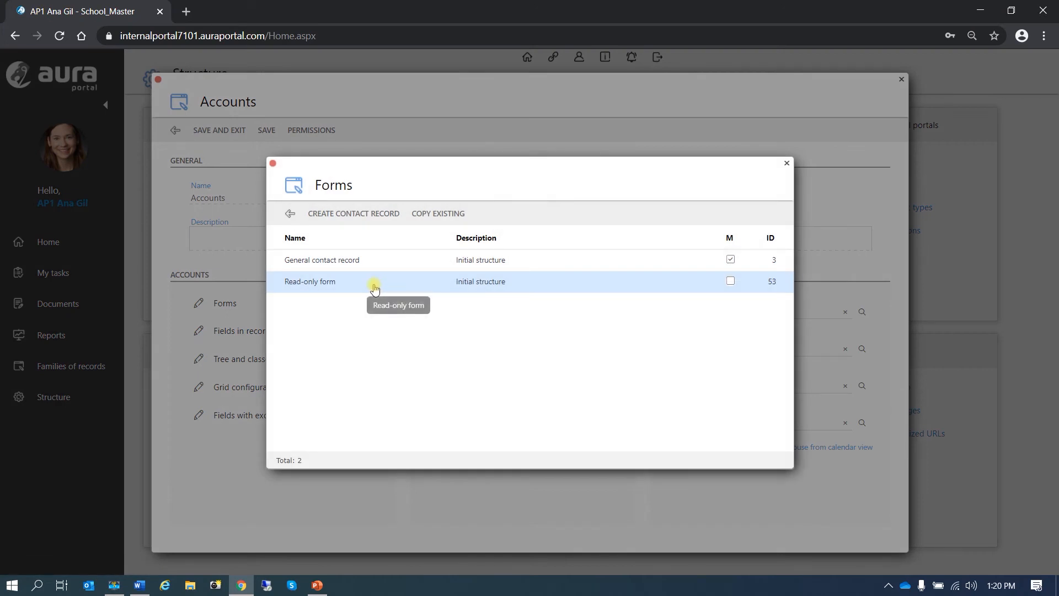
double_click(314, 284)
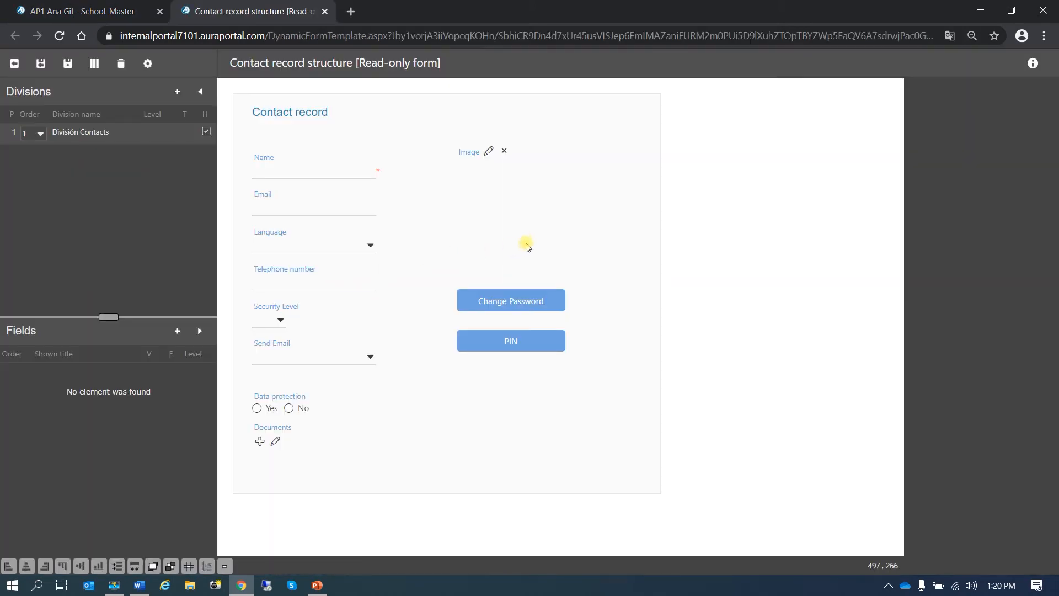
click(525, 243)
click(646, 218)
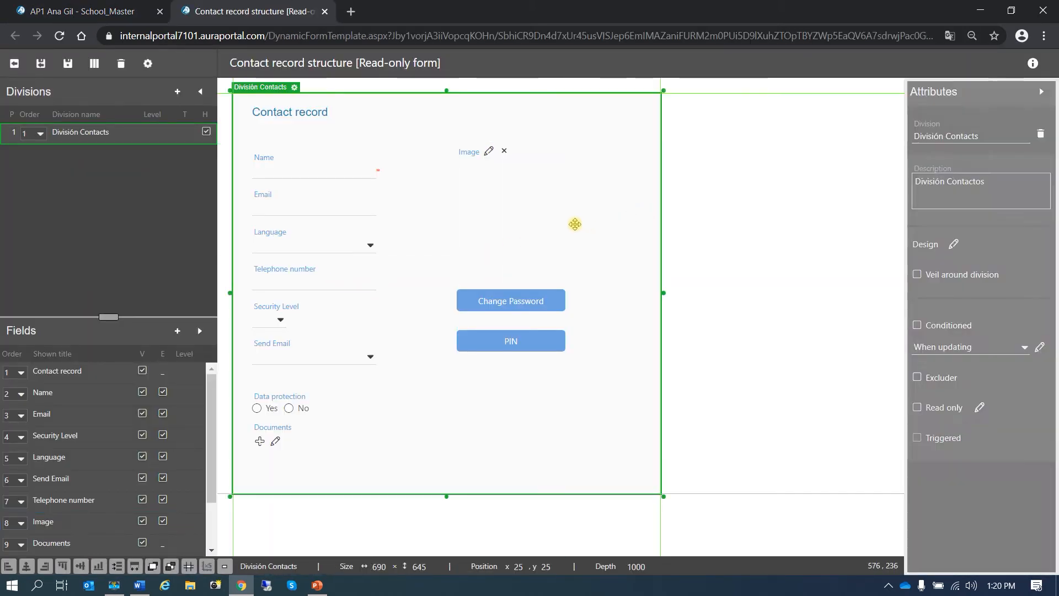
click(917, 409)
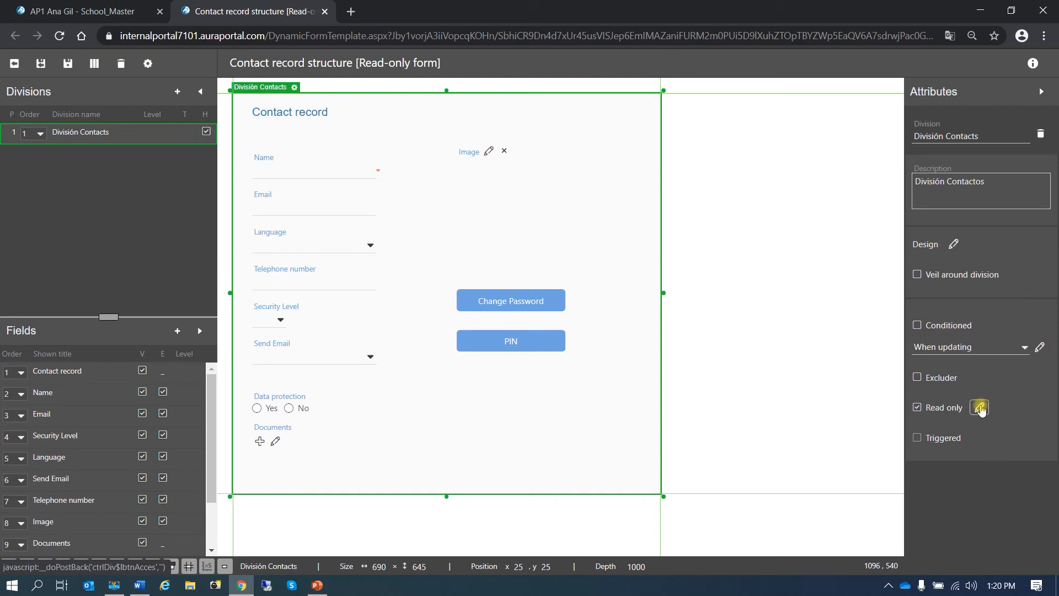
- Create and save a read-only condition for División Contacts: Email different from the fixed value "-"
click(980, 409)
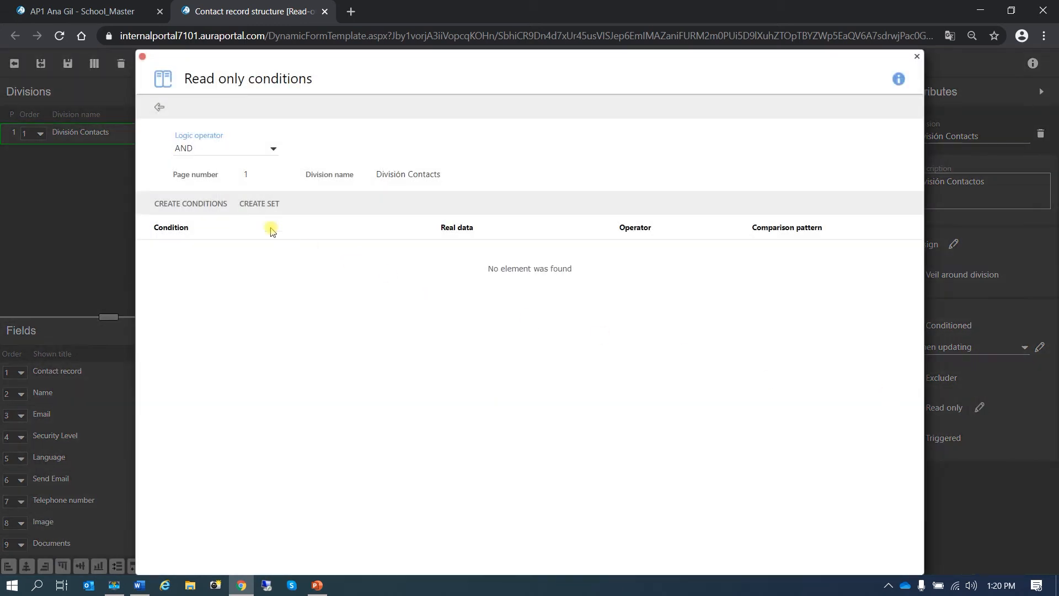
click(204, 206)
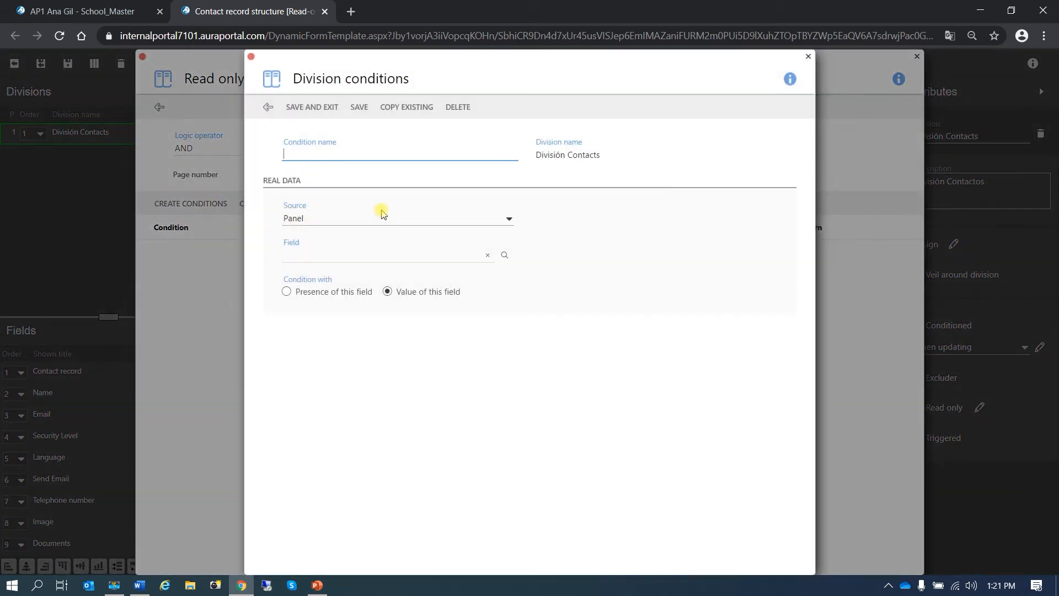
click(500, 257)
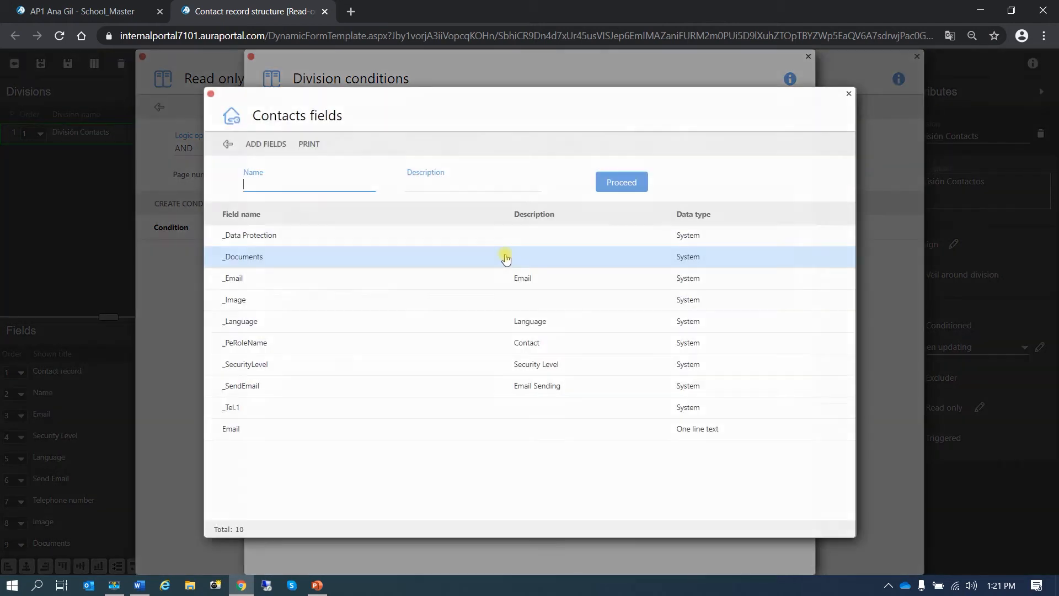
click(320, 438)
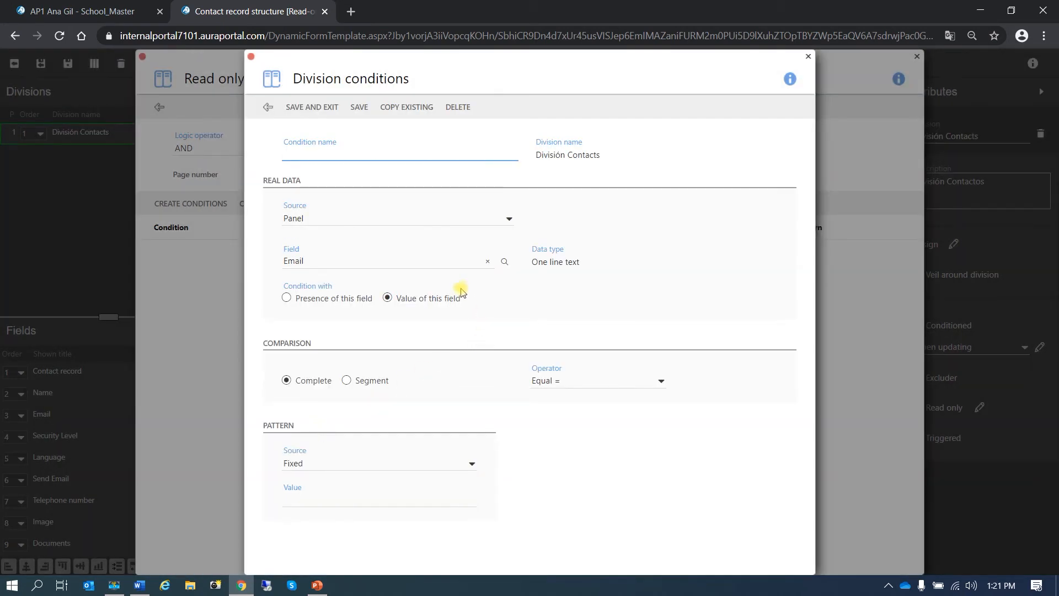
click(660, 381)
click(648, 404)
click(319, 498)
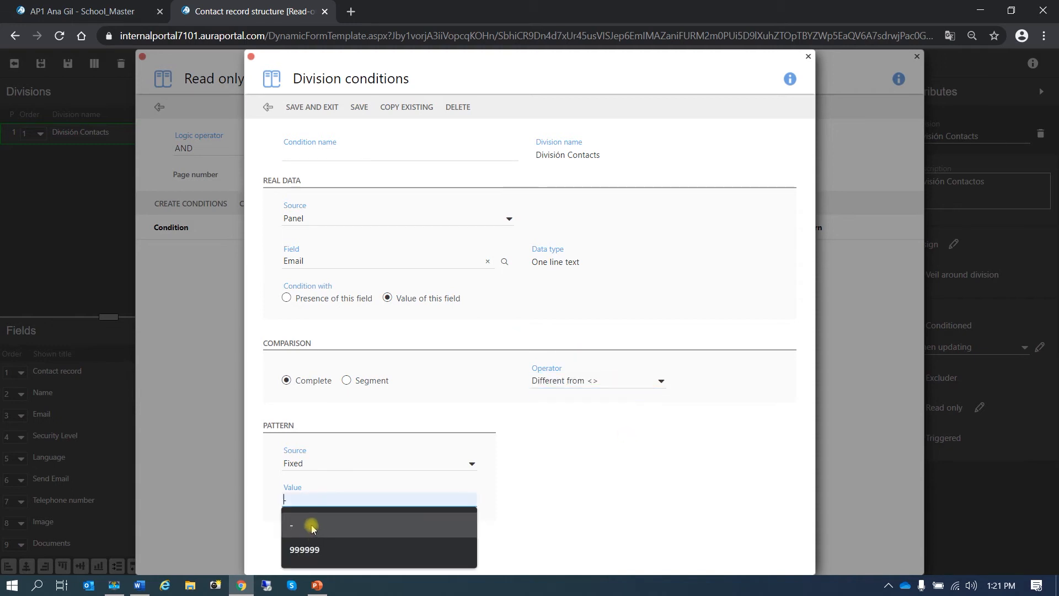
click(311, 528)
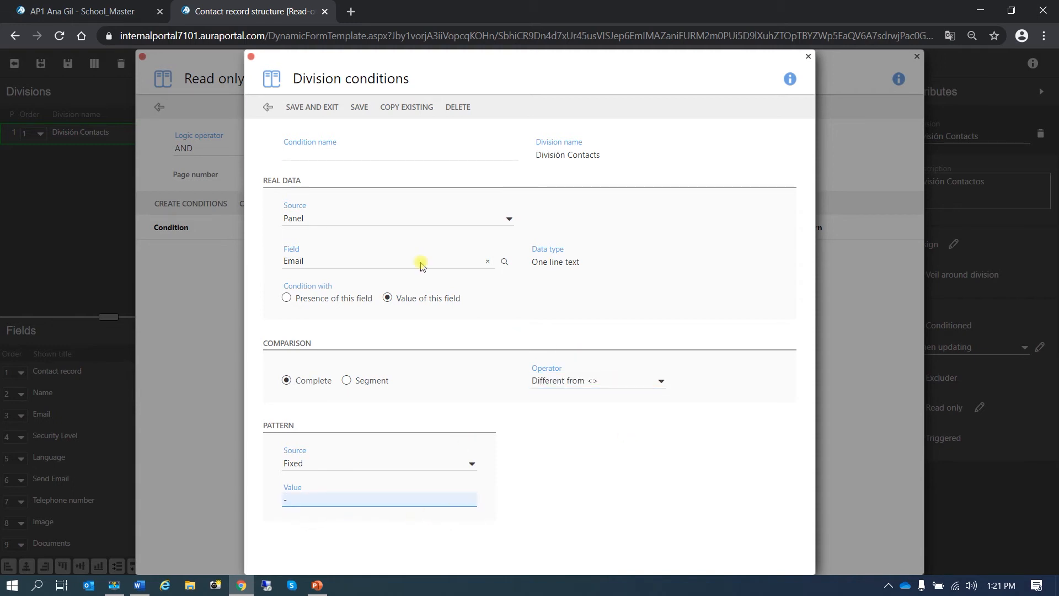
click(311, 108)
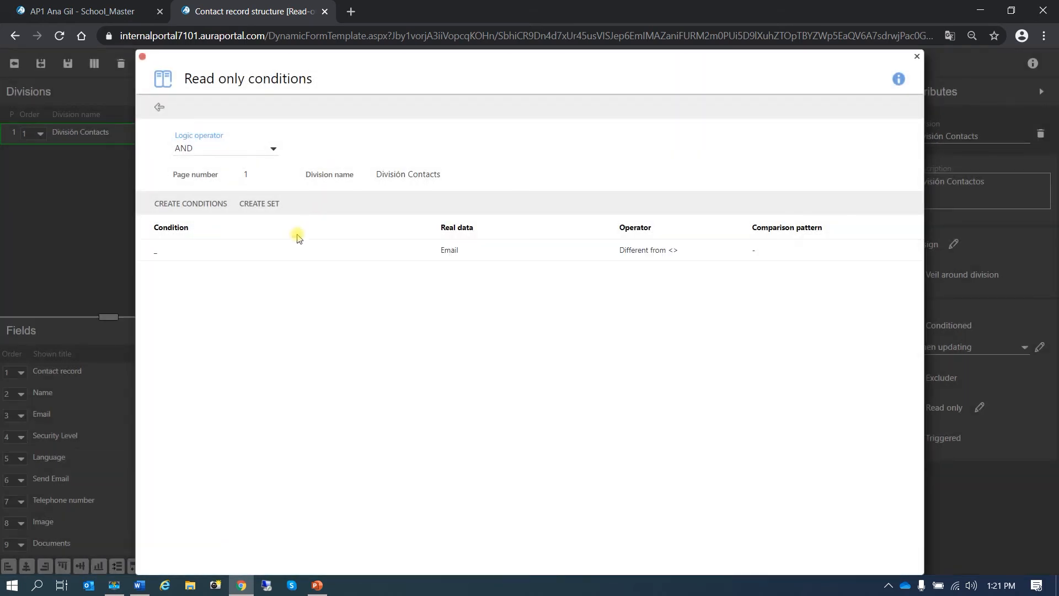
click(159, 107)
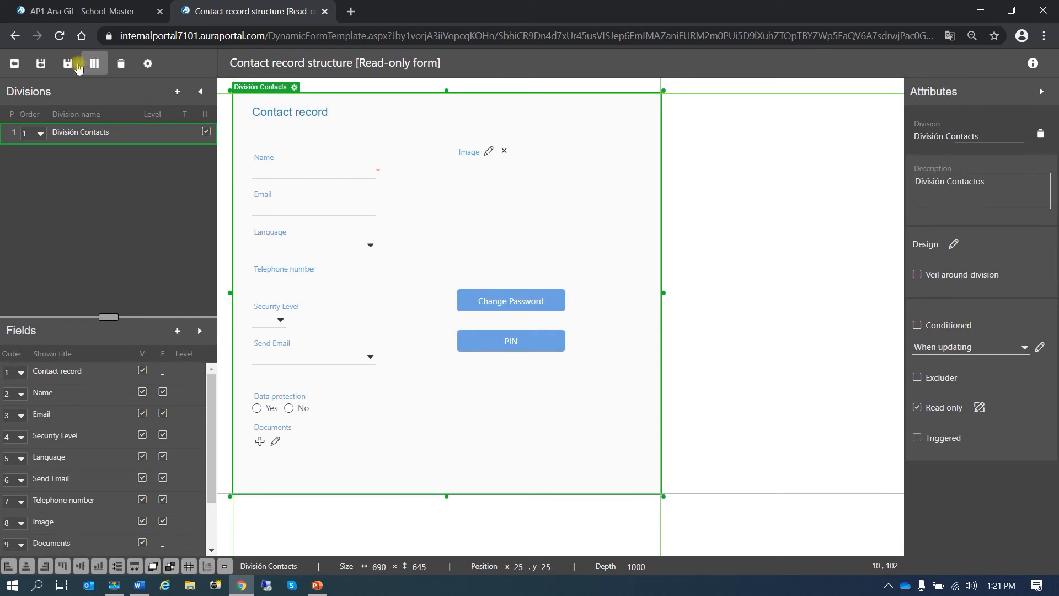
- Save the Read-only contact form, exit its editor and close the list of contact forms
click(69, 63)
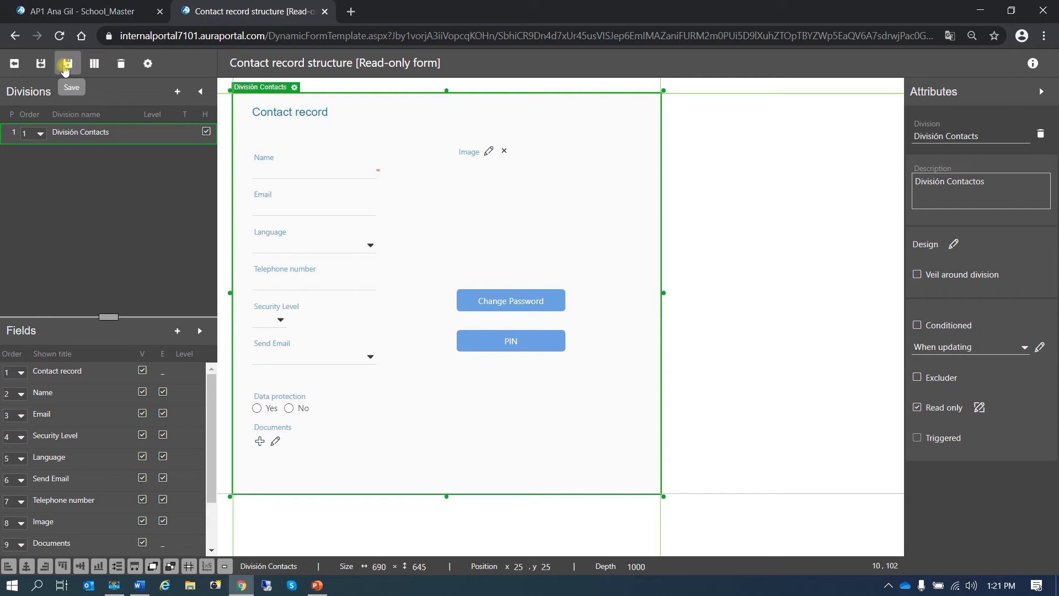
click(66, 64)
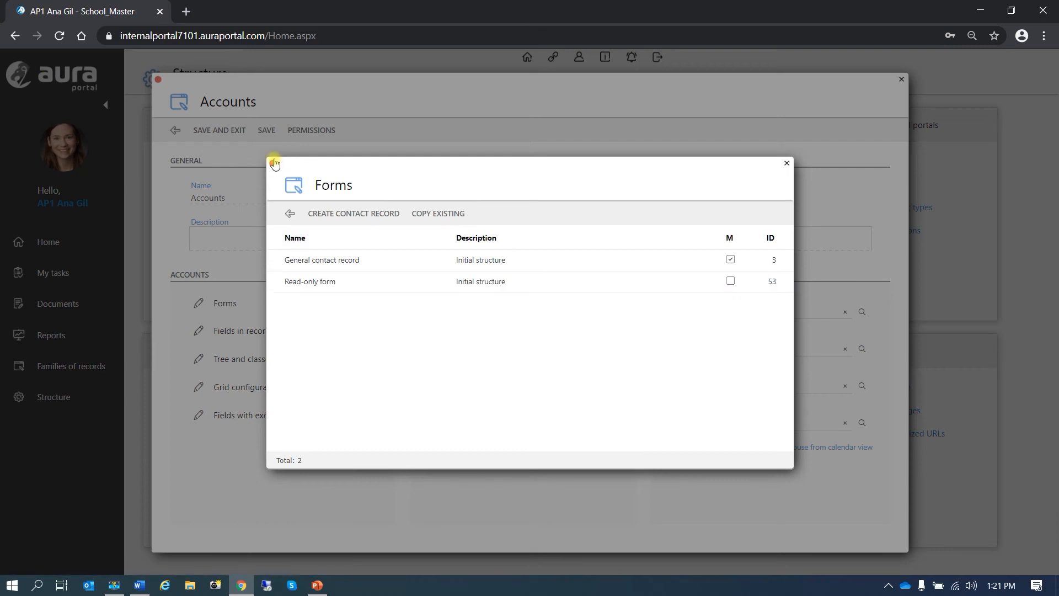
click(274, 164)
- Reopen the newest 2.0 Teacher draft from My tasks and open the message form design from Prefixes and suffixes
click(62, 273)
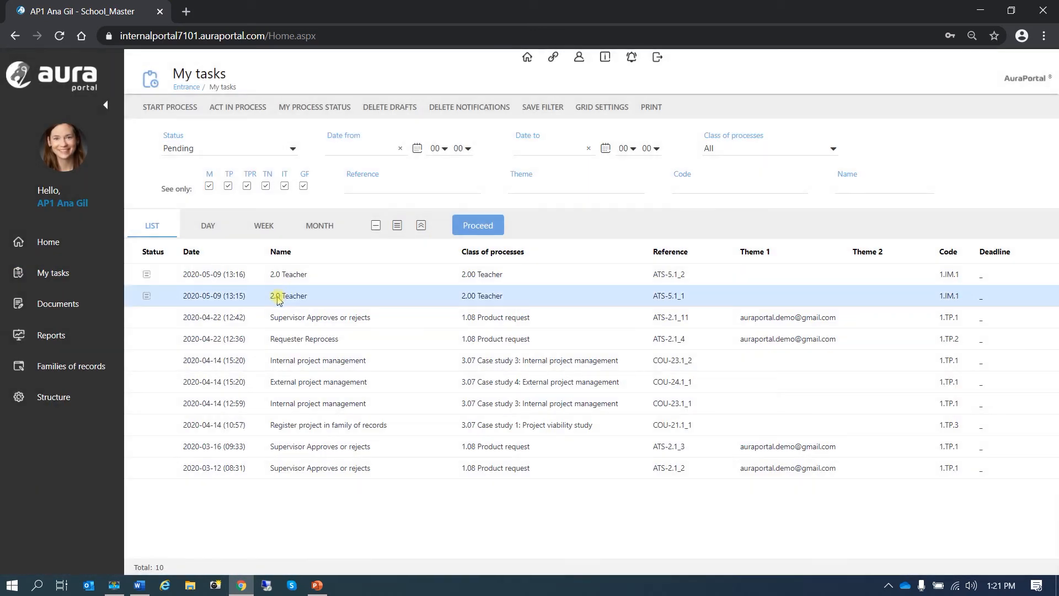
click(284, 274)
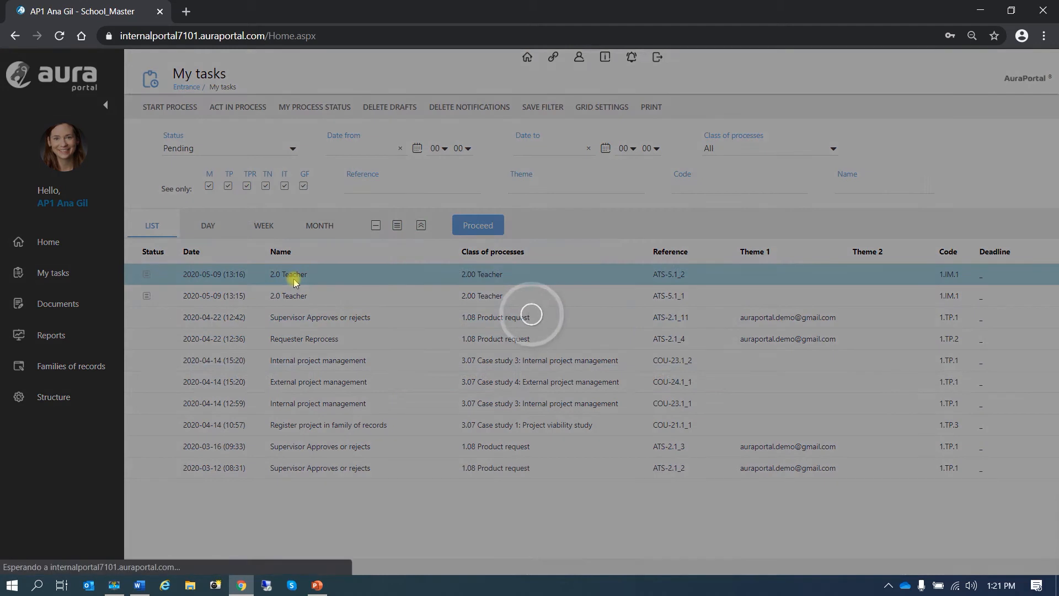
click(262, 327)
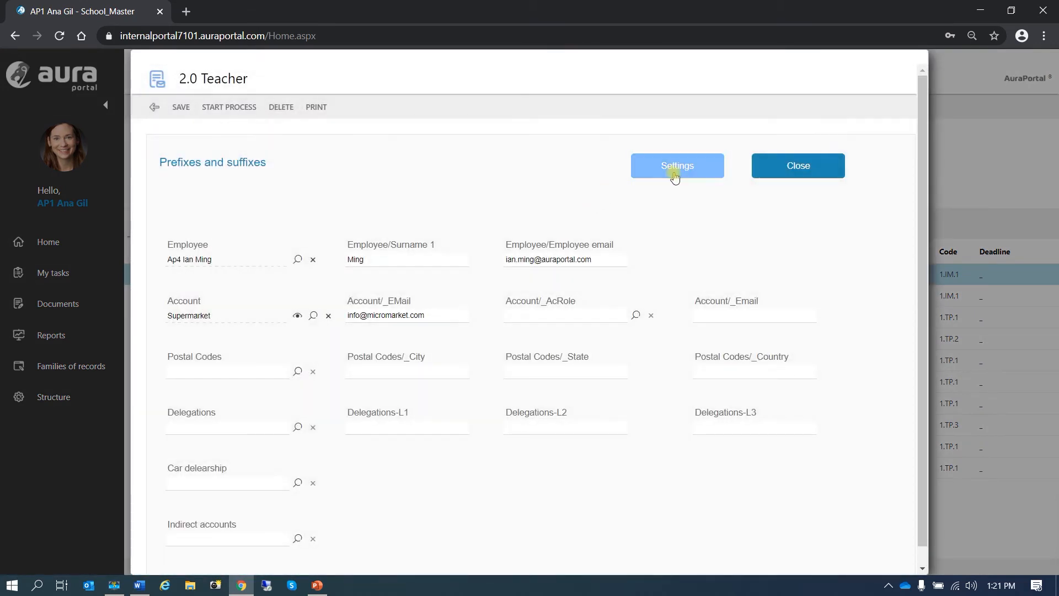
click(679, 170)
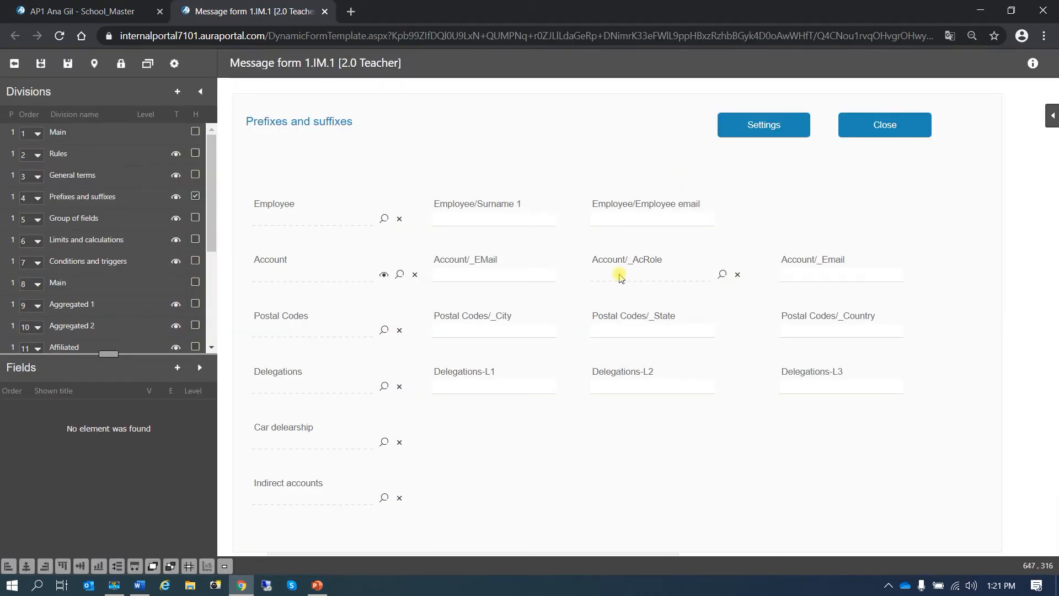
- Give the Account/_AcRole field a viewer that uses the Read-only form and is visible in execution, and save the field
click(619, 272)
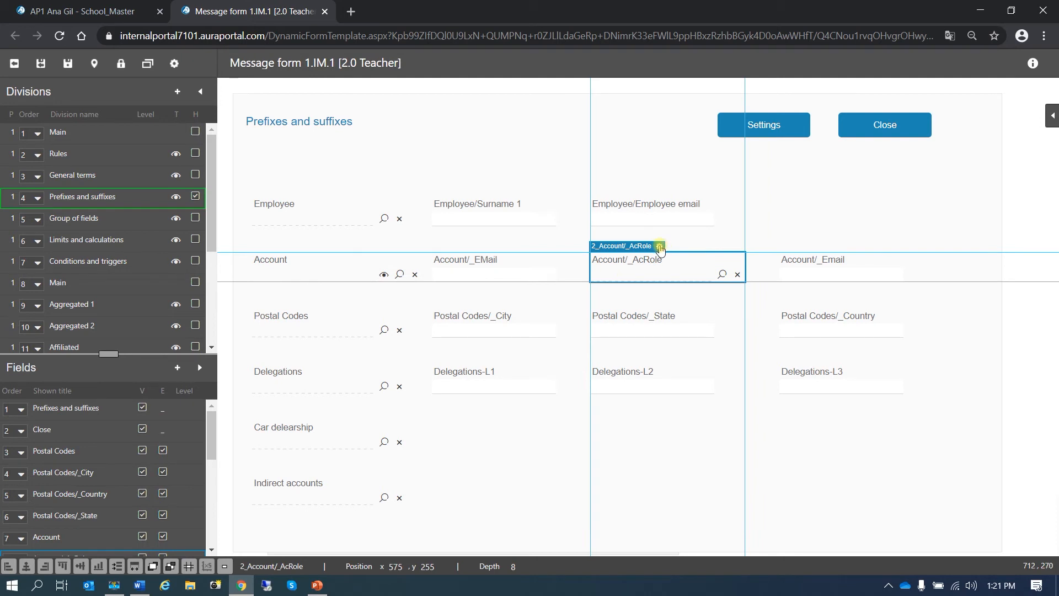
click(659, 246)
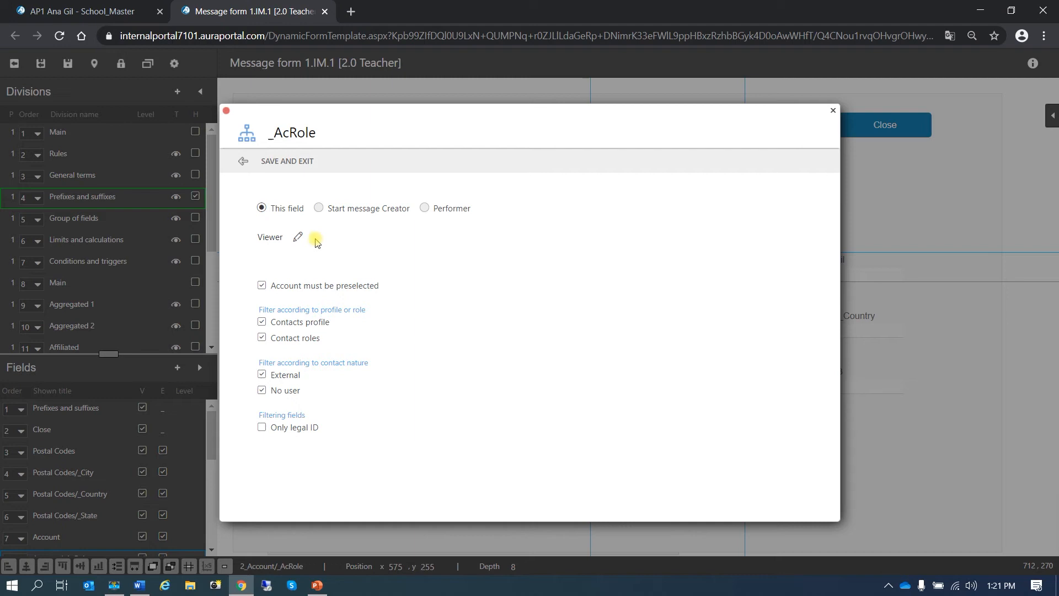
click(297, 239)
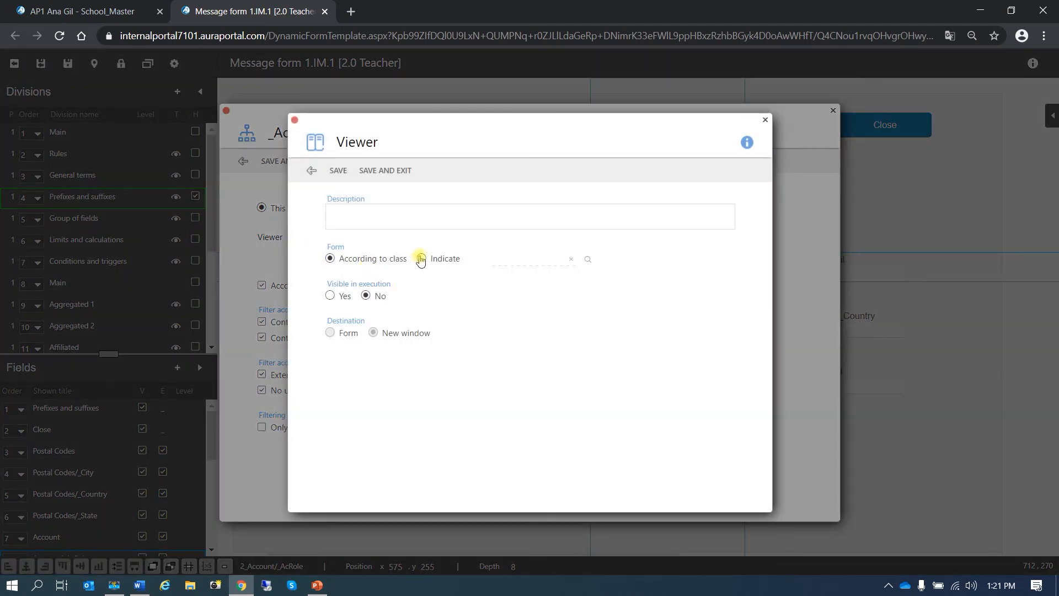
click(588, 260)
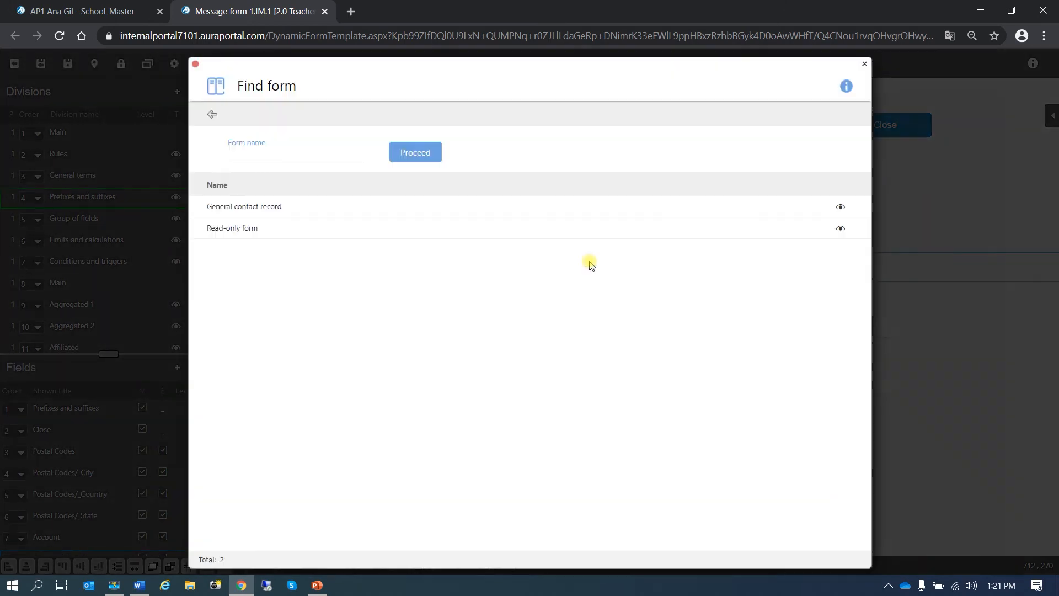
click(241, 229)
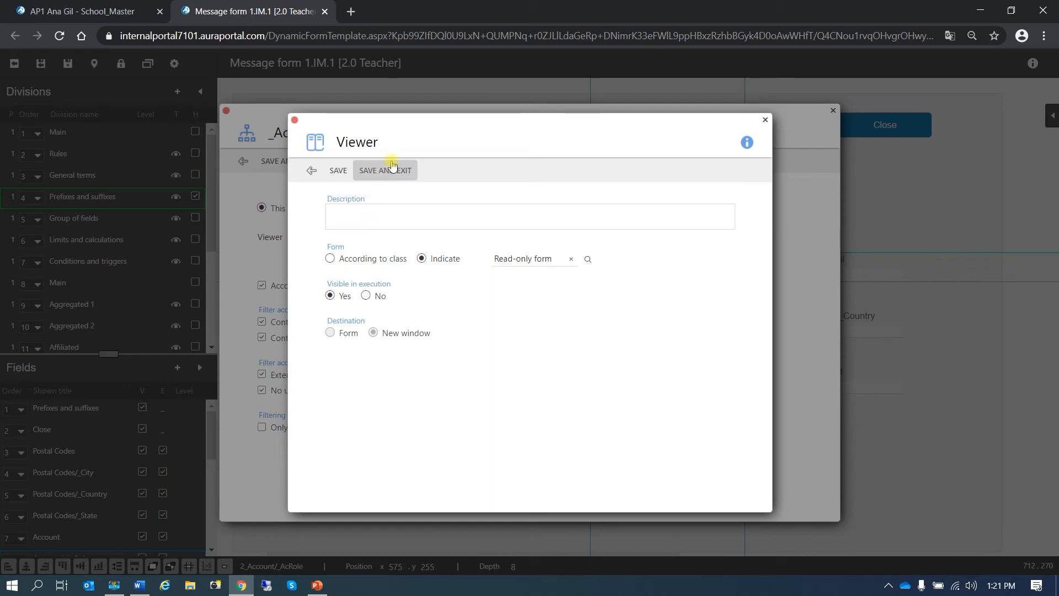
click(390, 171)
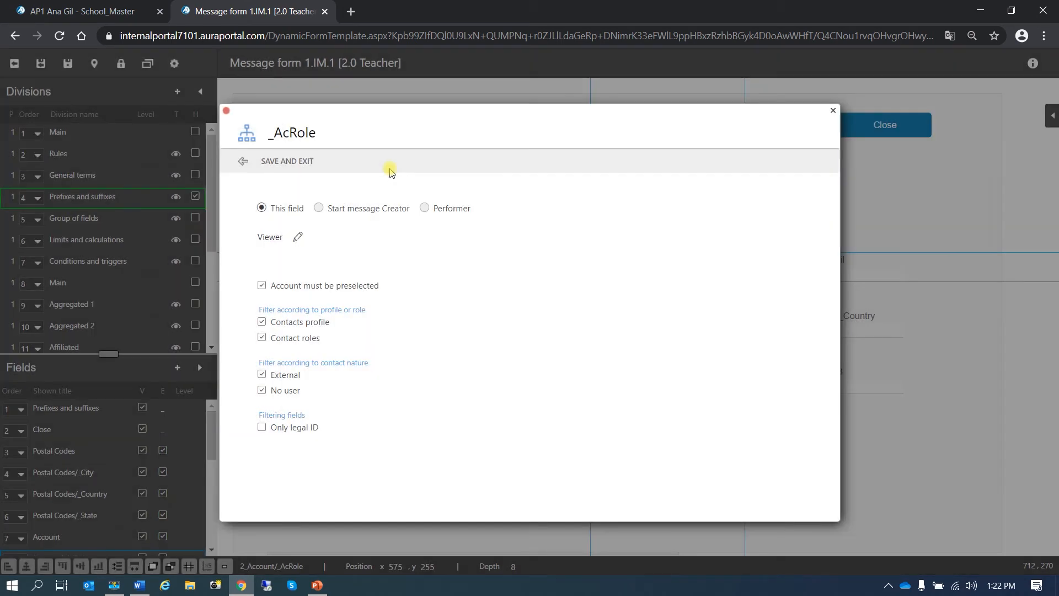
click(287, 163)
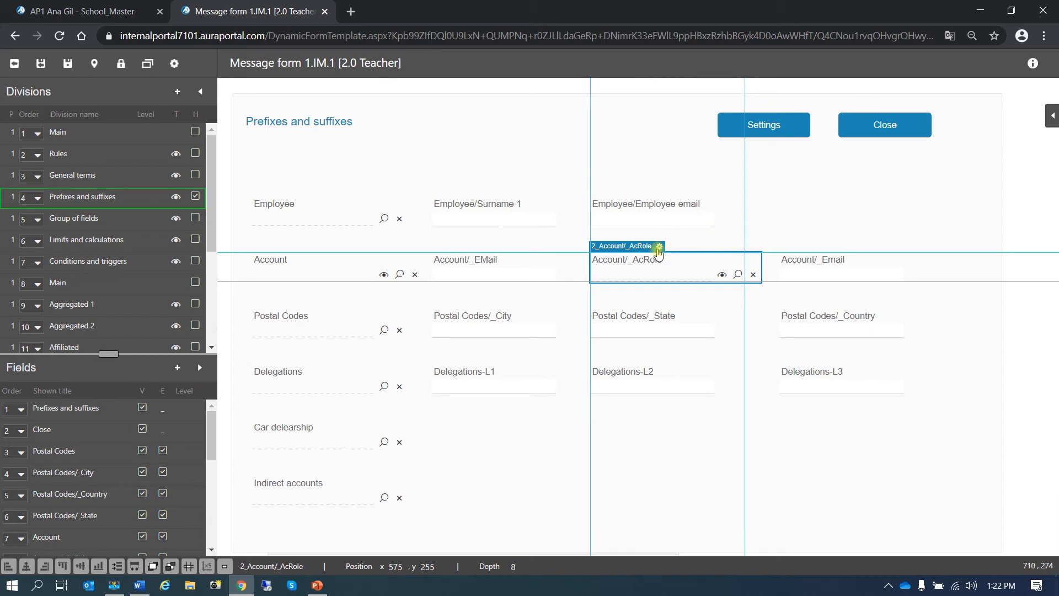
- Turn off Account must be preselected for the Account/_AcRole field, and save and exit the message form design
click(660, 247)
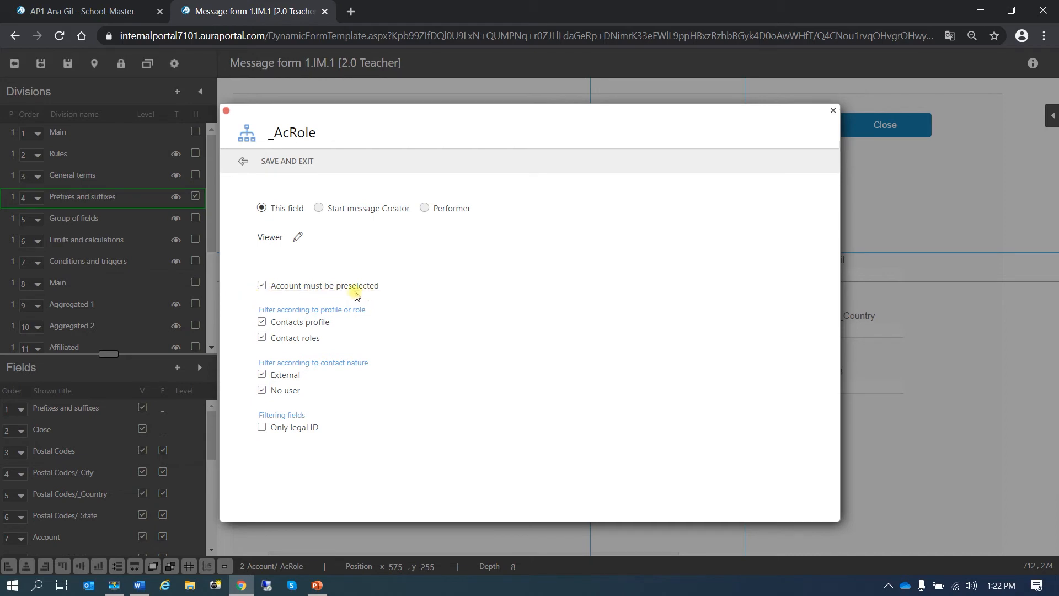
click(262, 286)
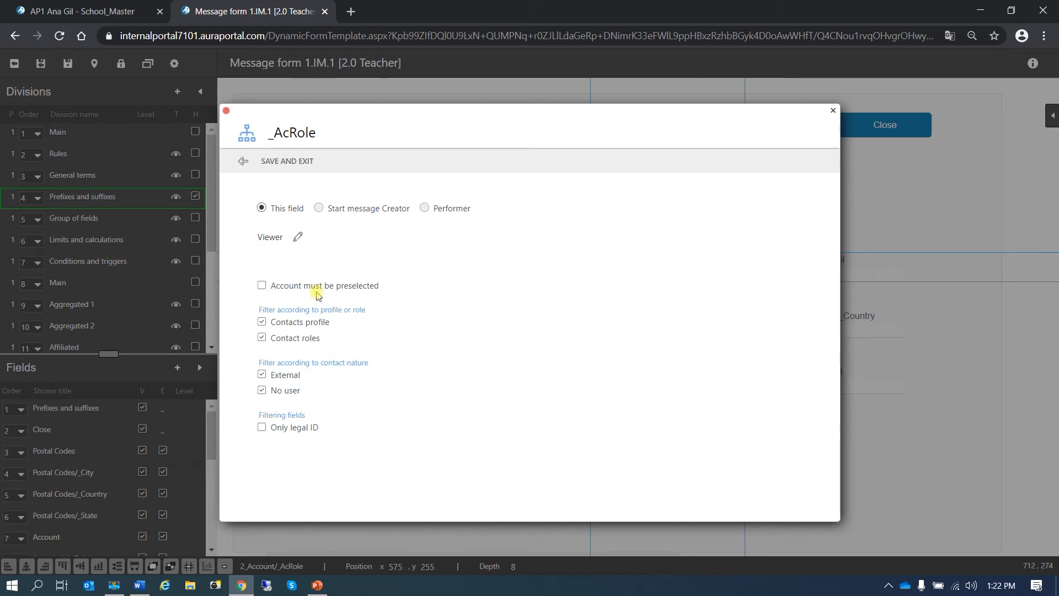
click(290, 161)
click(95, 66)
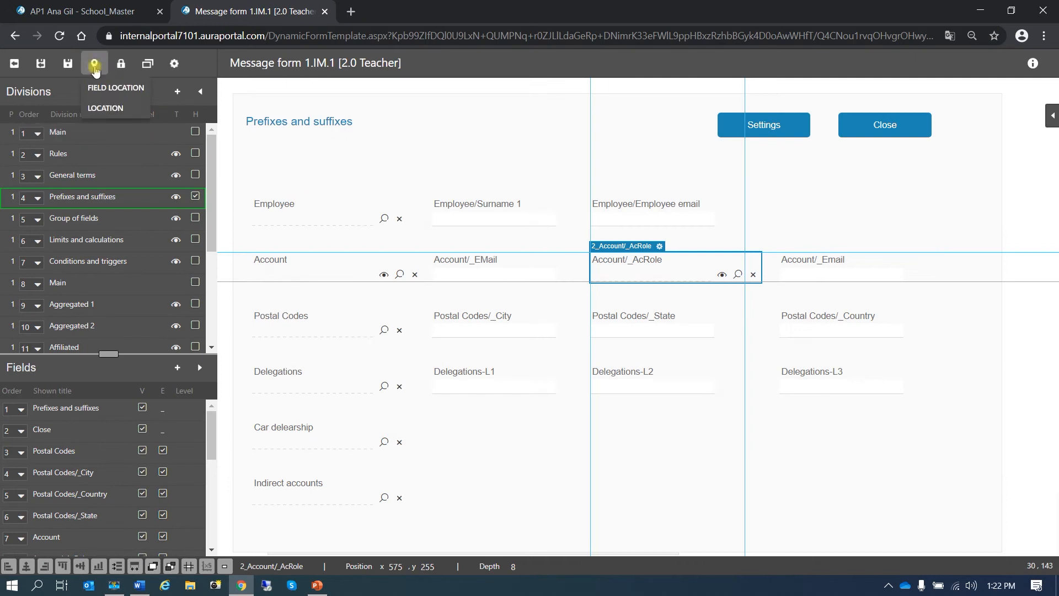
click(41, 67)
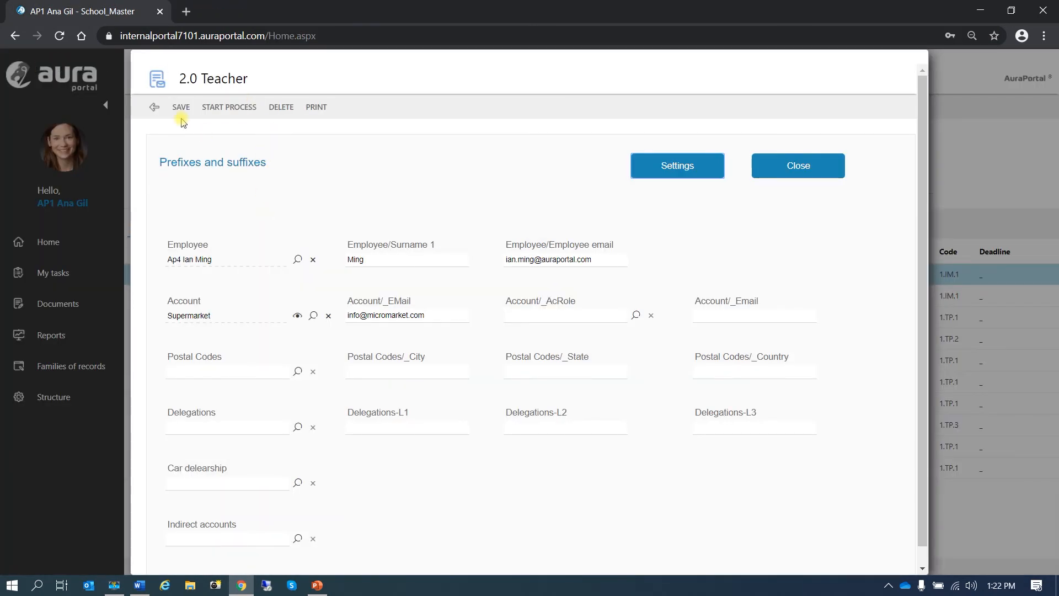
- Reopen the newest 2.0 Teacher draft from My tasks and clear the Account field in Prefixes and suffixes
click(153, 107)
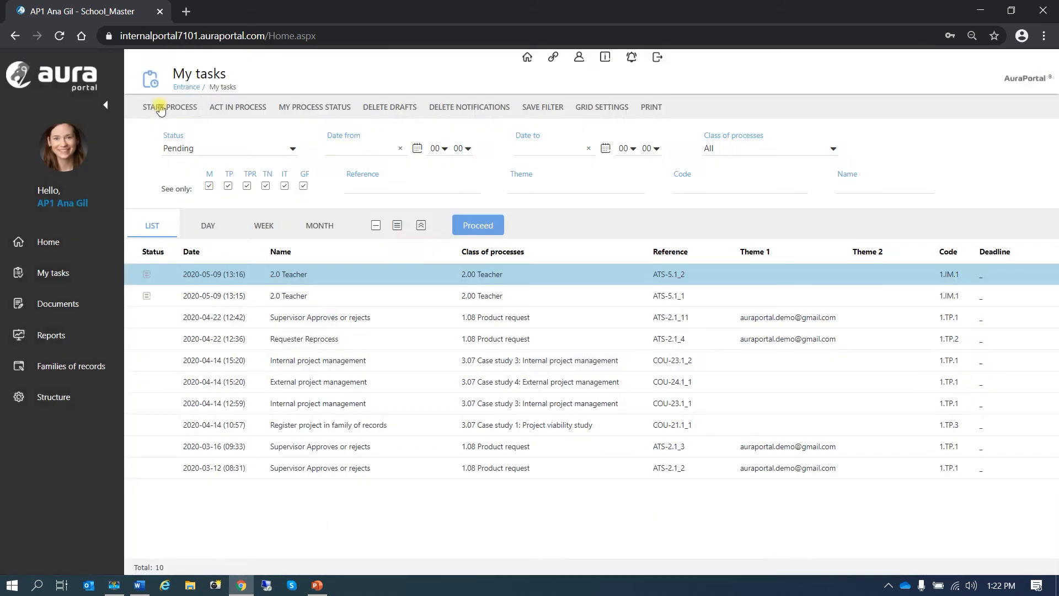
click(478, 225)
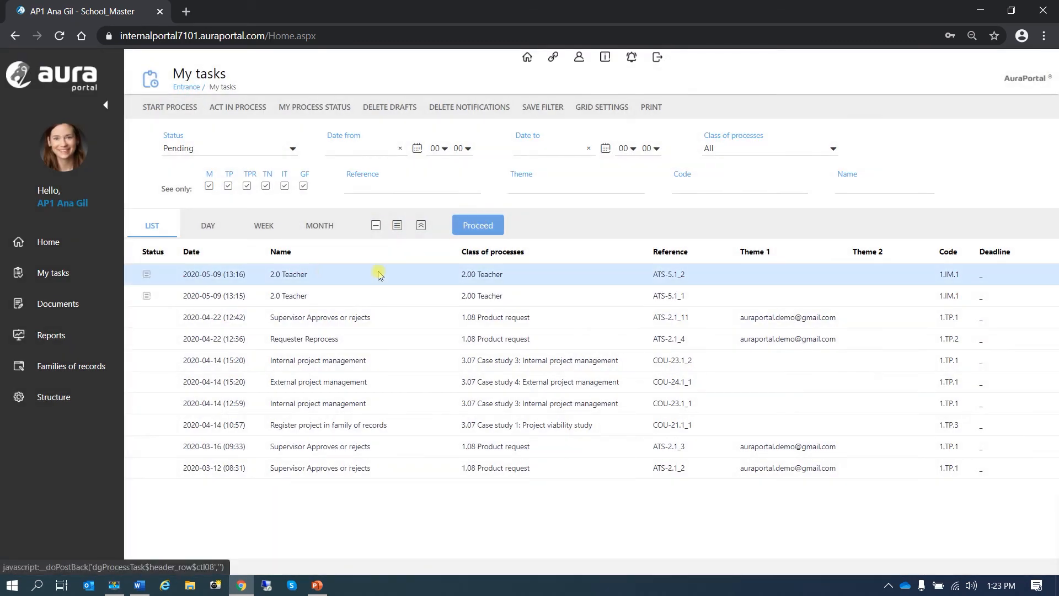
click(292, 275)
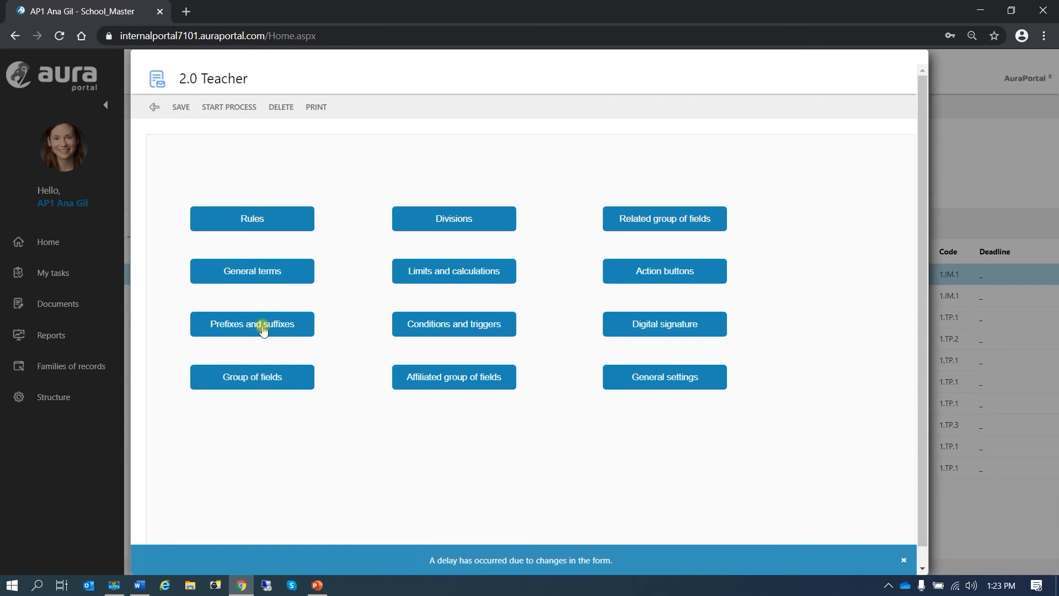
click(263, 329)
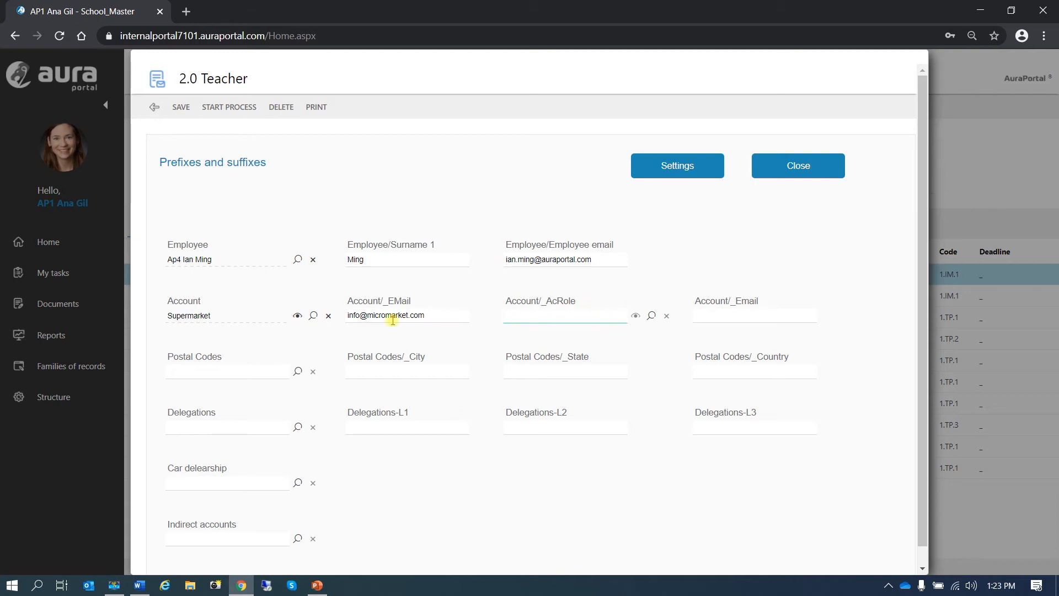
click(328, 316)
click(602, 181)
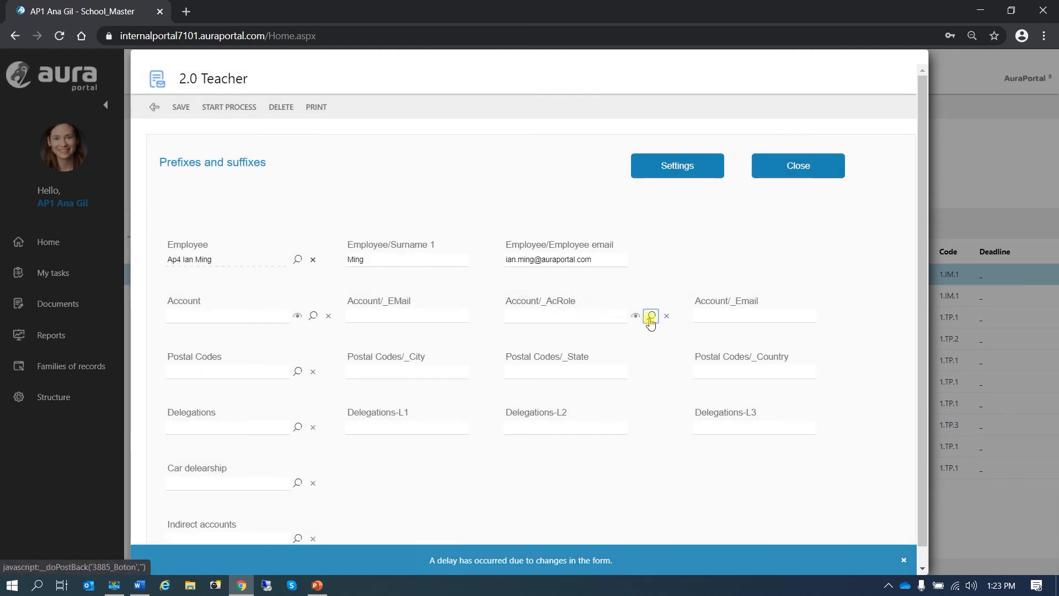
click(651, 316)
click(657, 232)
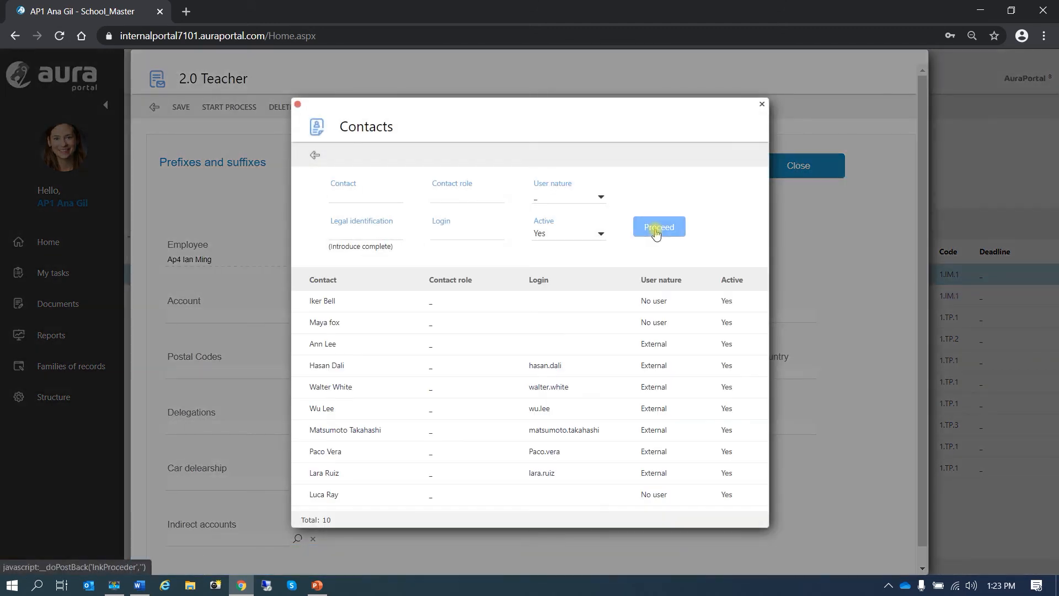
click(298, 105)
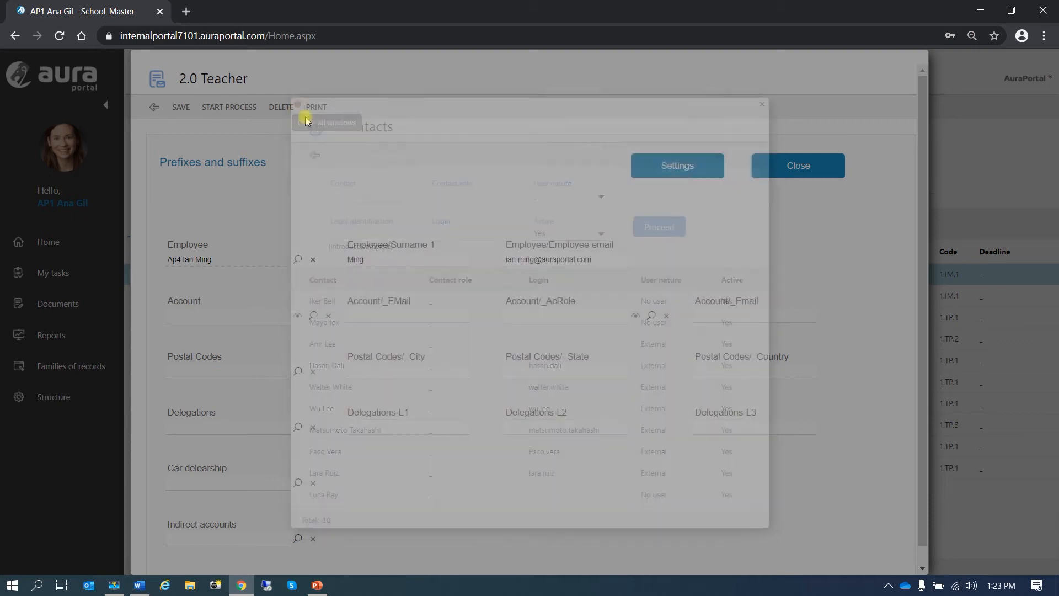
- List the active contacts for Account/_AcRole and select the external contact in the eighth row
click(651, 317)
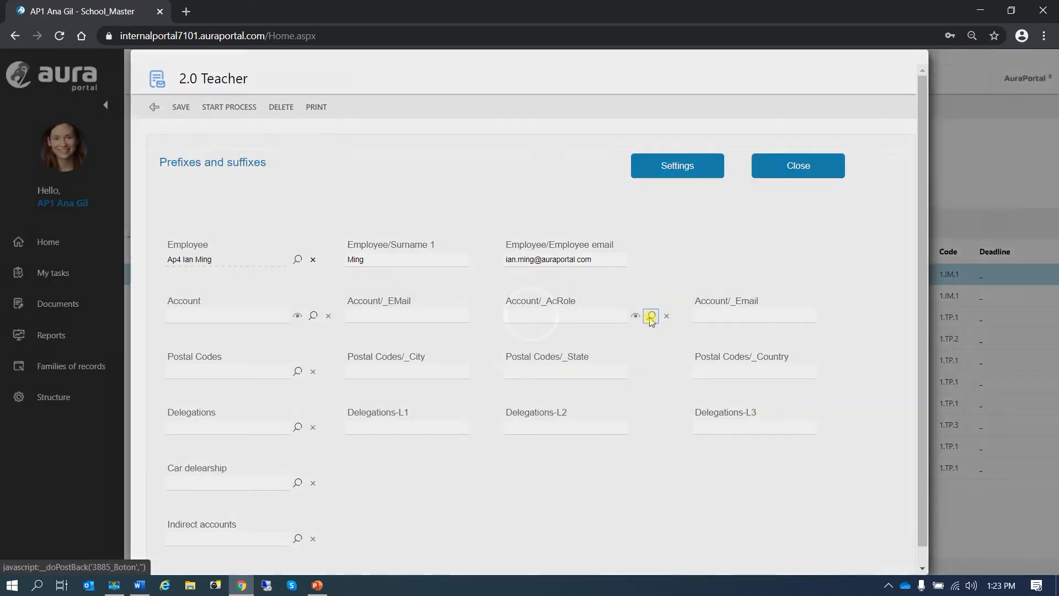
click(651, 227)
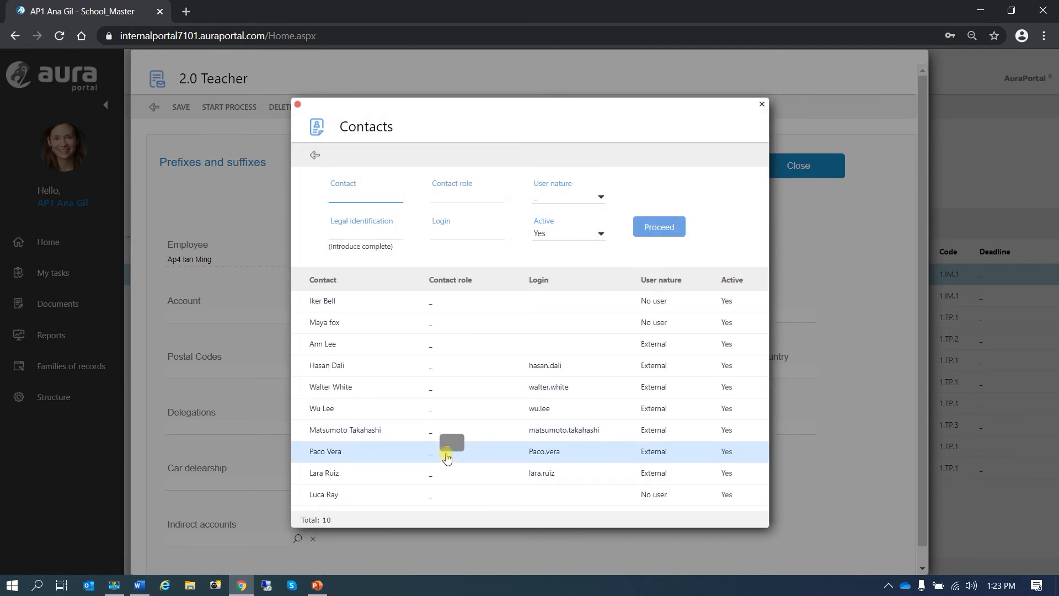
click(447, 456)
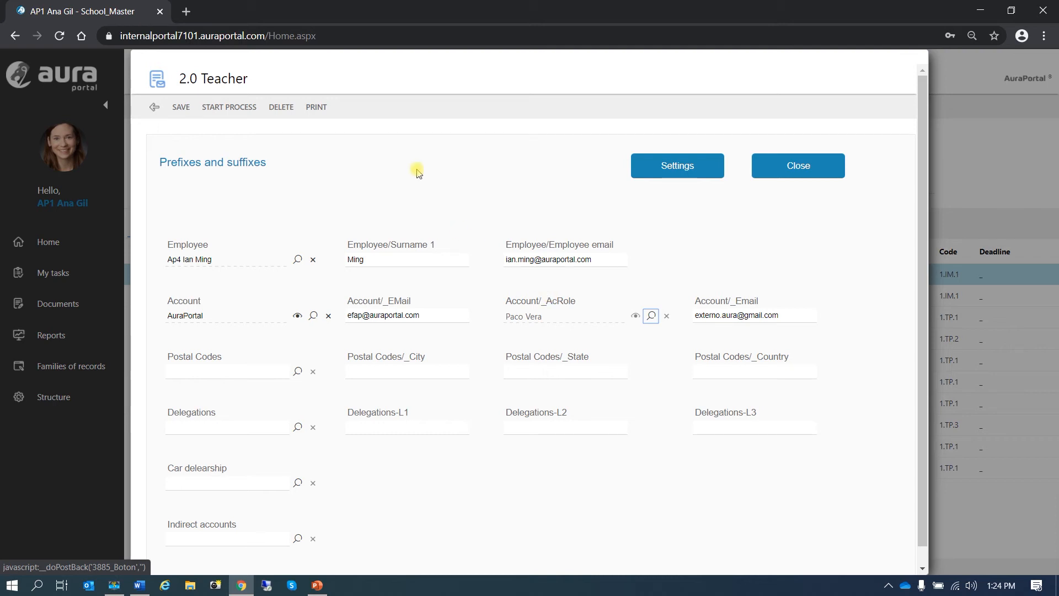
- Leave the draft, list only Prefix terms in Structure's Terms dictionary and open the General chapter's Account prefix
click(151, 104)
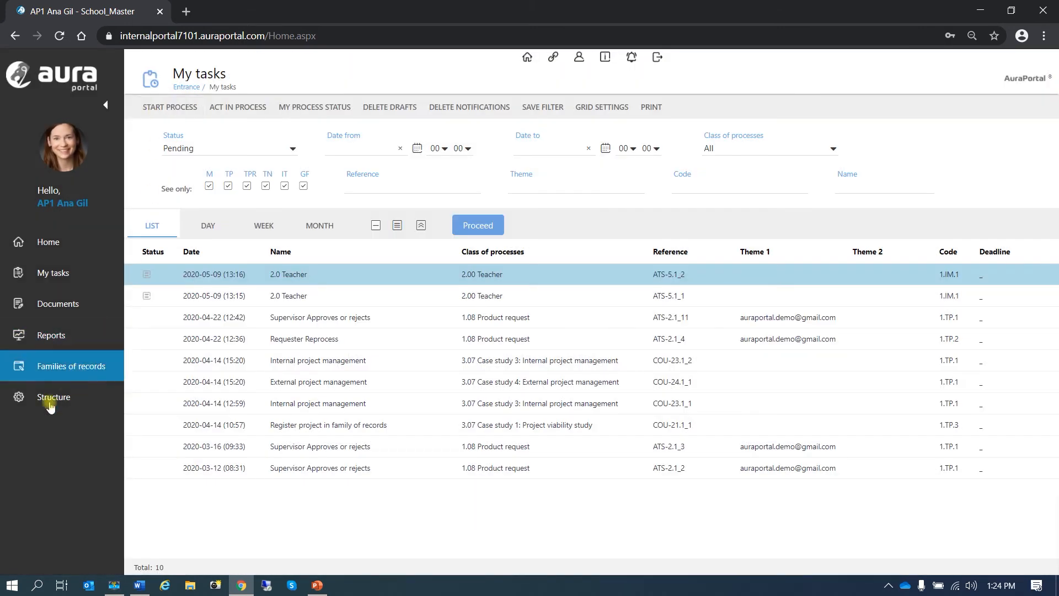
click(48, 406)
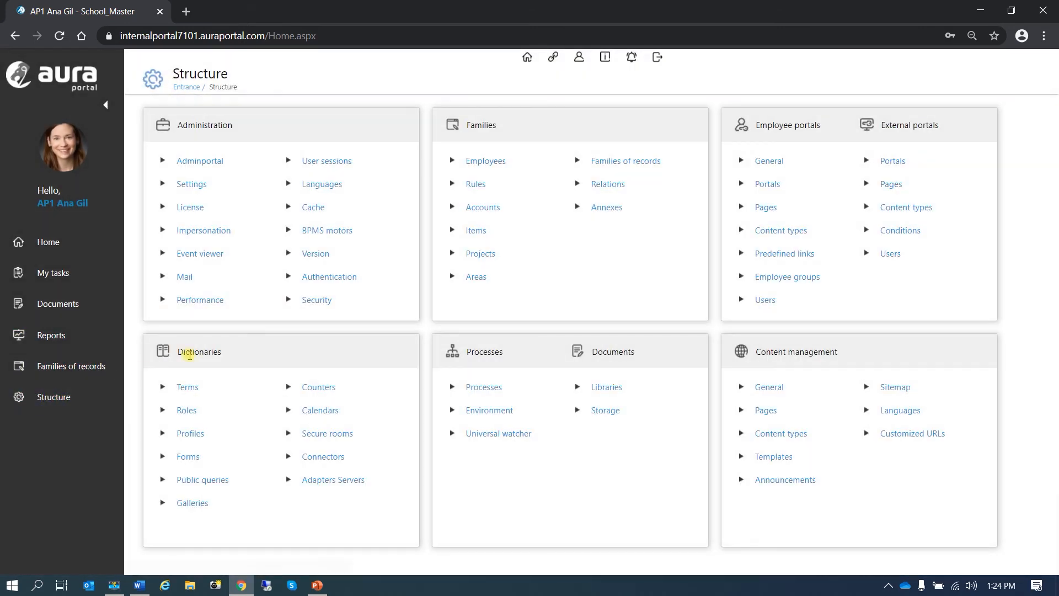
click(187, 387)
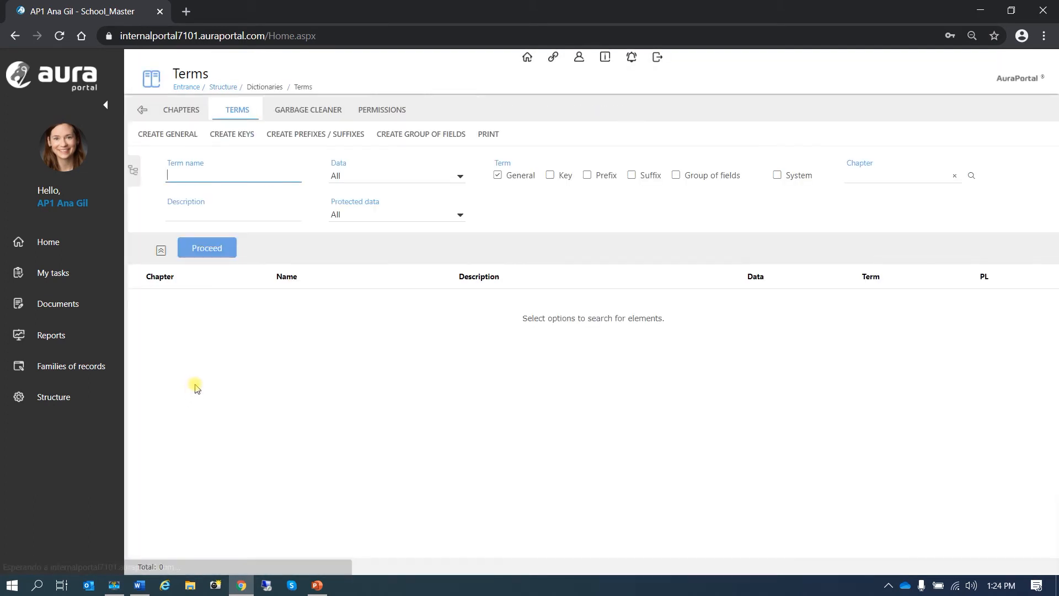
click(587, 175)
click(498, 175)
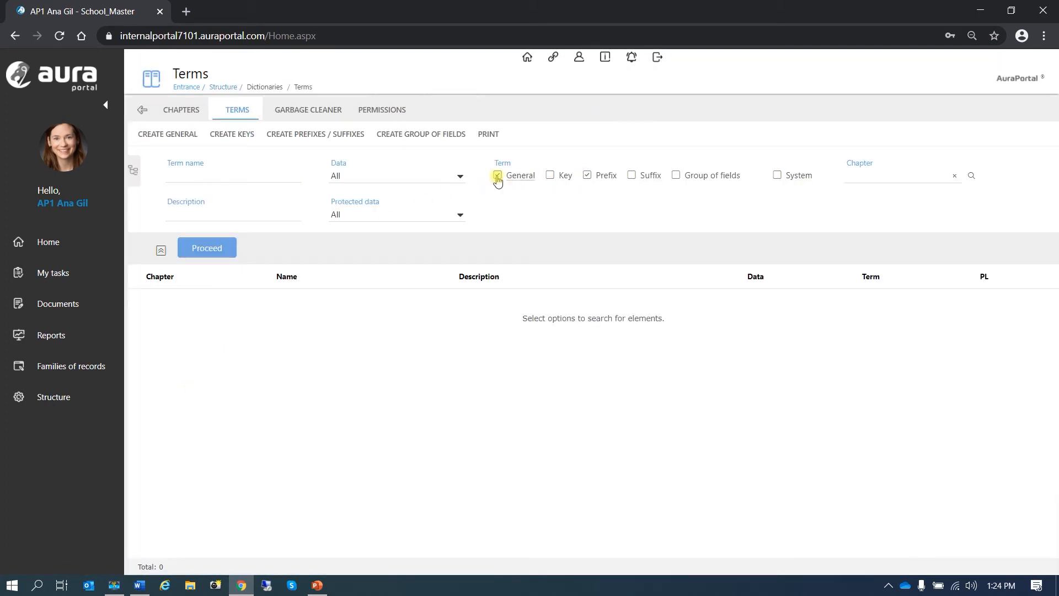
click(218, 248)
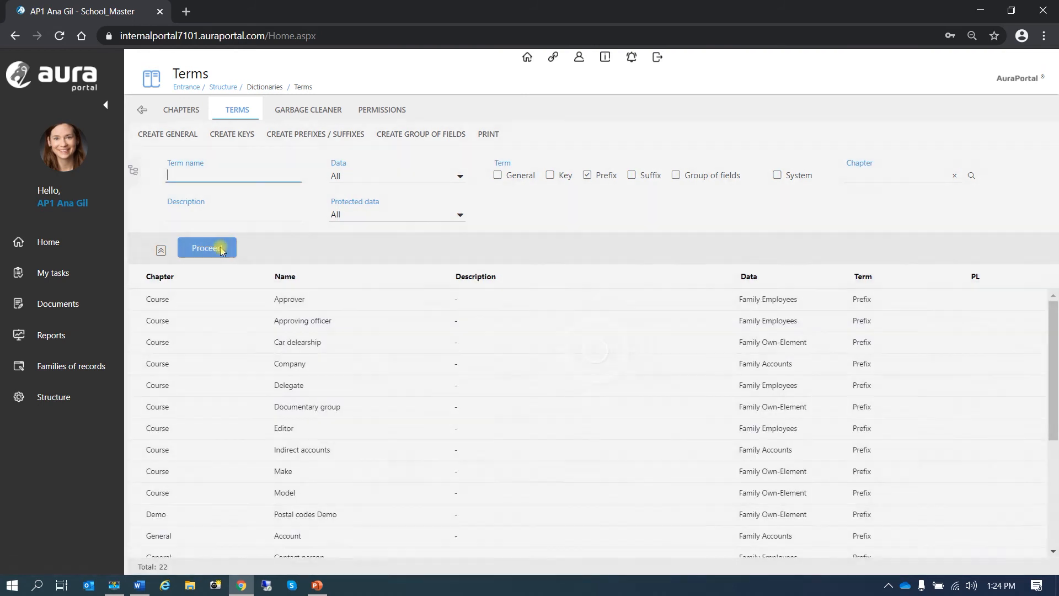
click(231, 534)
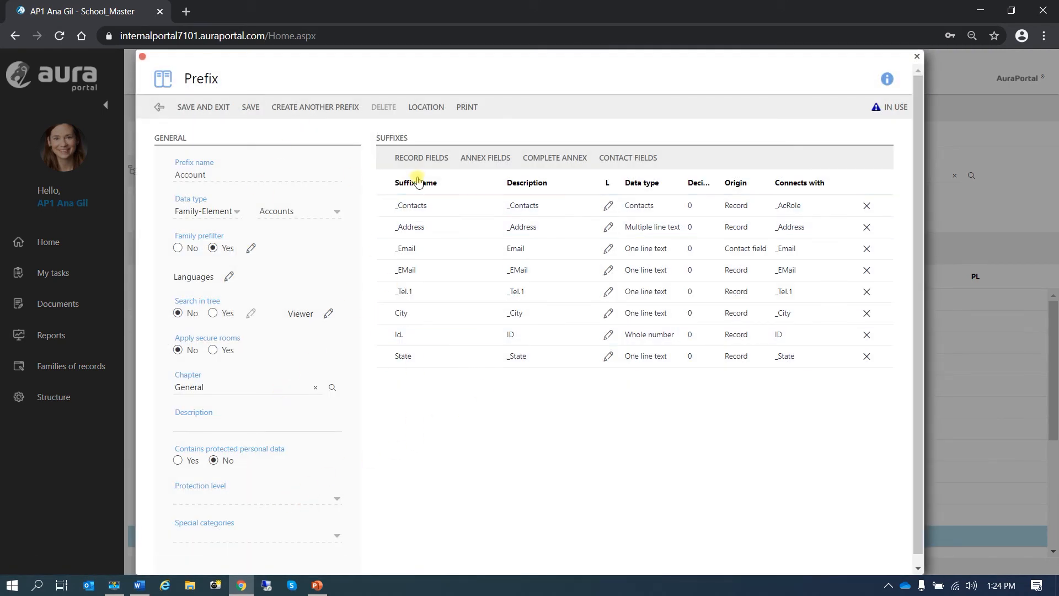
- Add a family prefilter named Elements to the Account prefix and save it
click(214, 247)
click(250, 250)
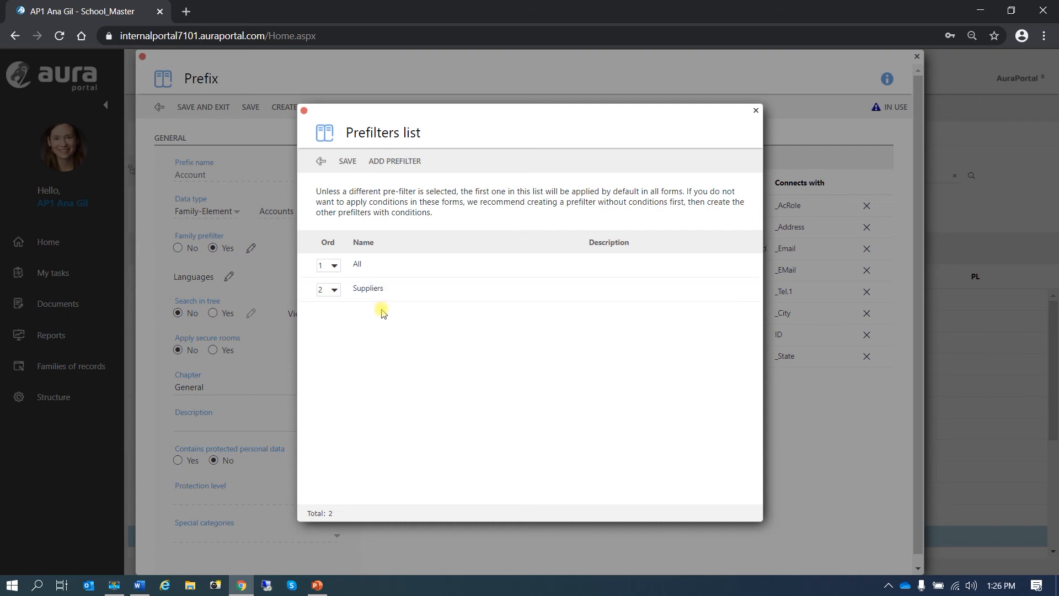
click(400, 164)
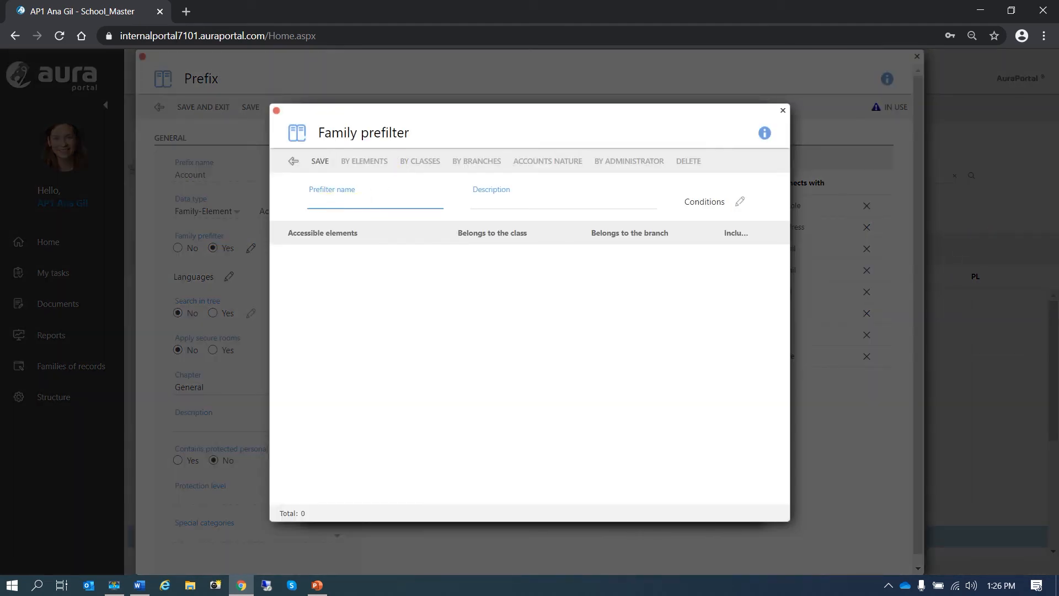
key(alt+Tab)
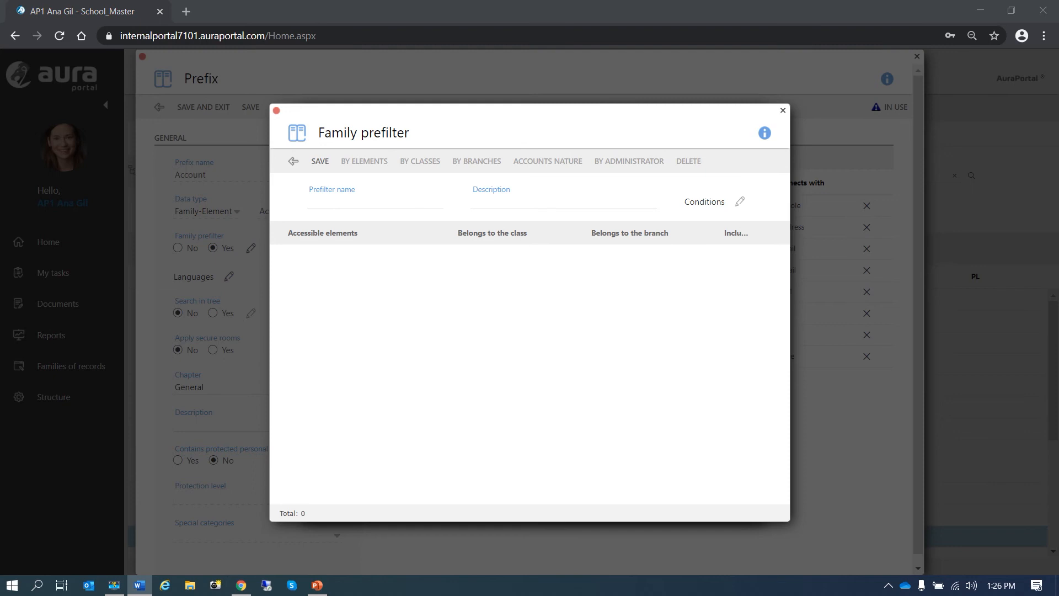
click(328, 202)
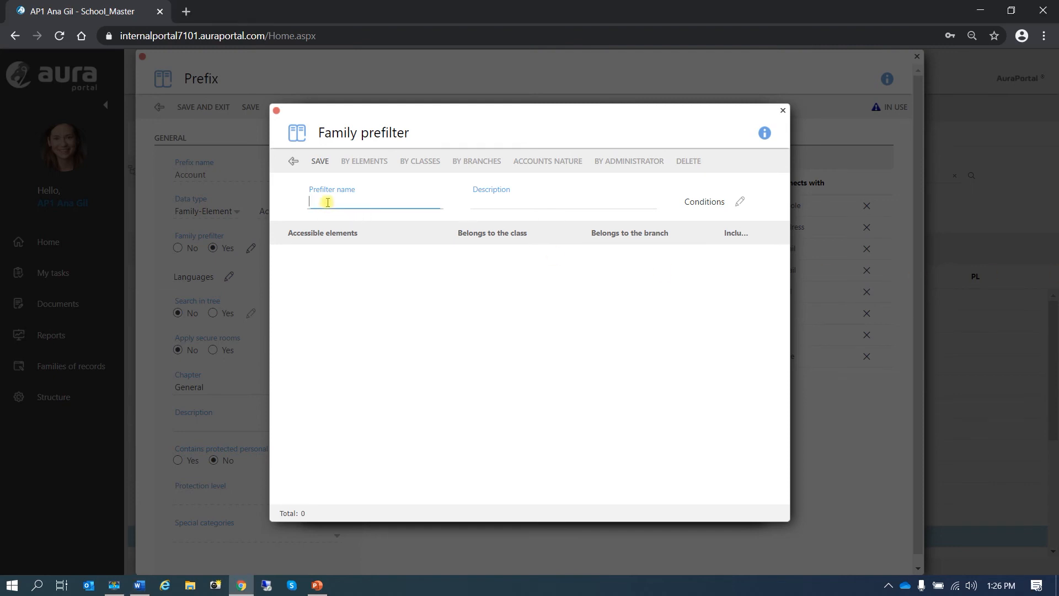
text(Elements)
click(319, 165)
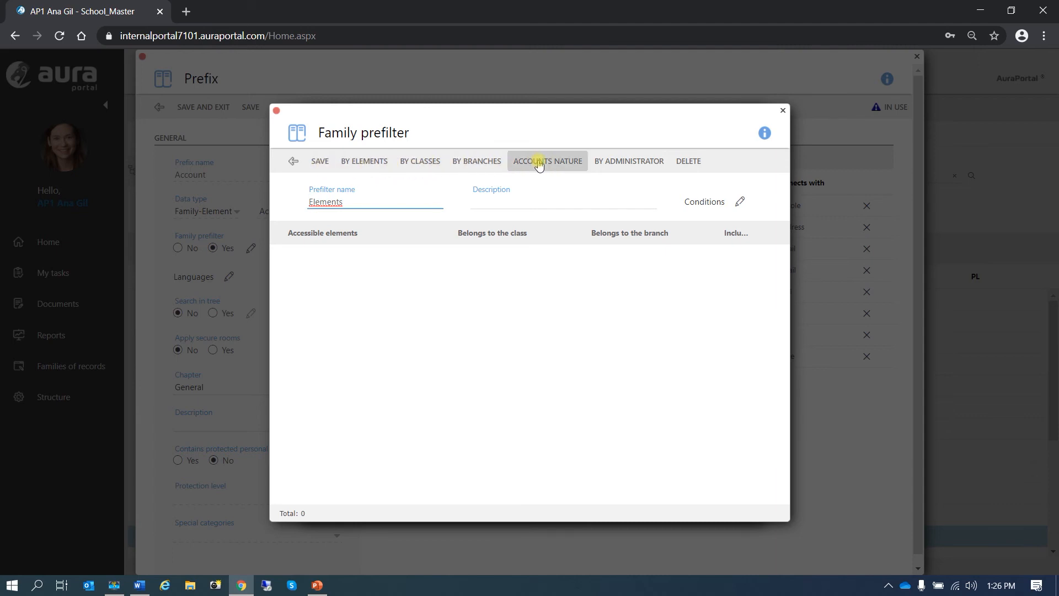
- Add the accounts Carrefour, Dell and Dismark as accessible elements of the Elements prefilter and save it
click(355, 164)
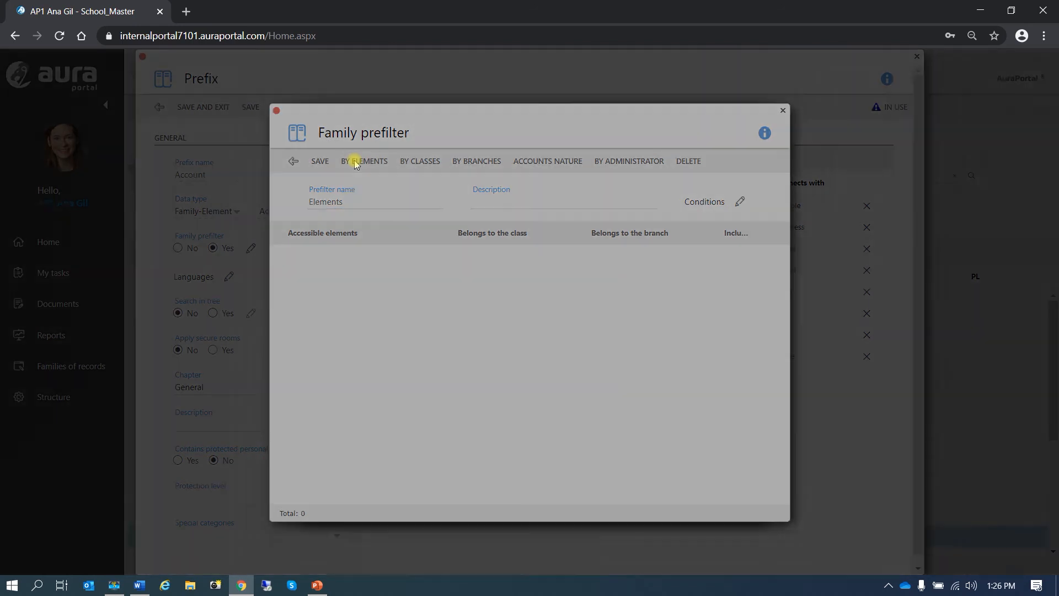
click(184, 260)
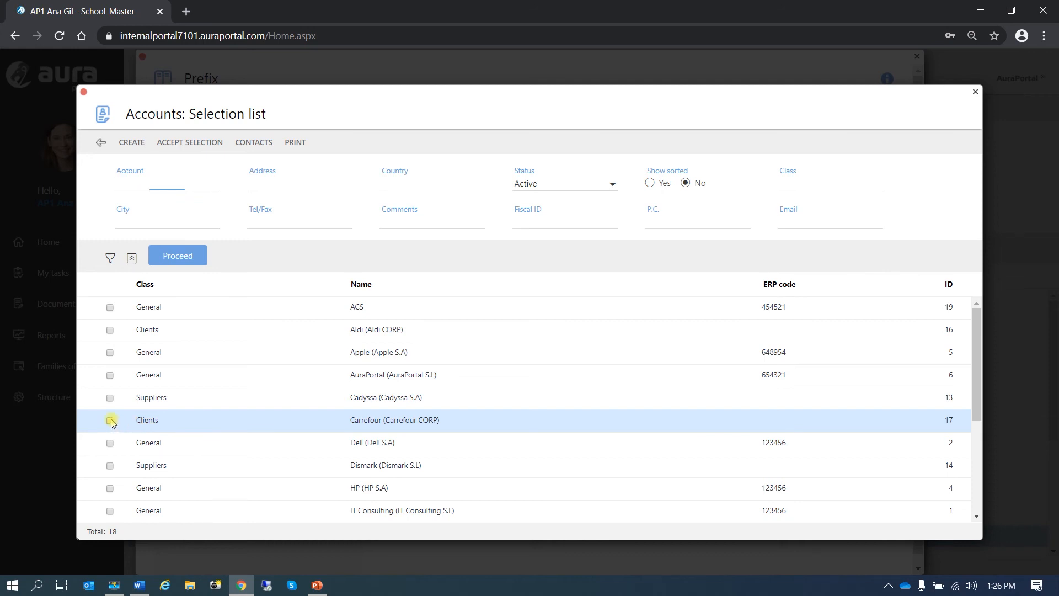
click(110, 421)
click(110, 444)
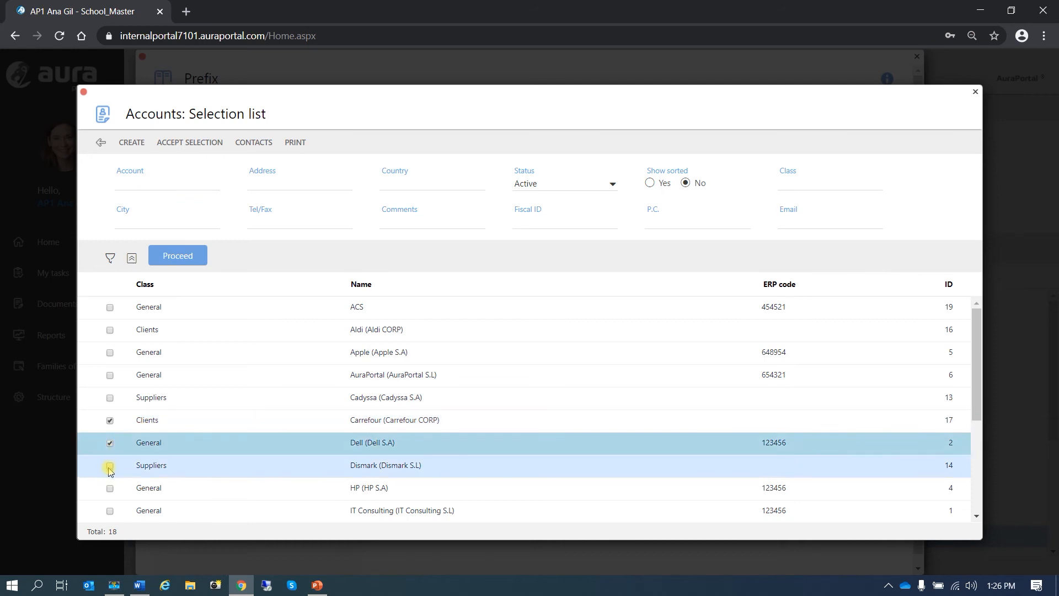
click(109, 466)
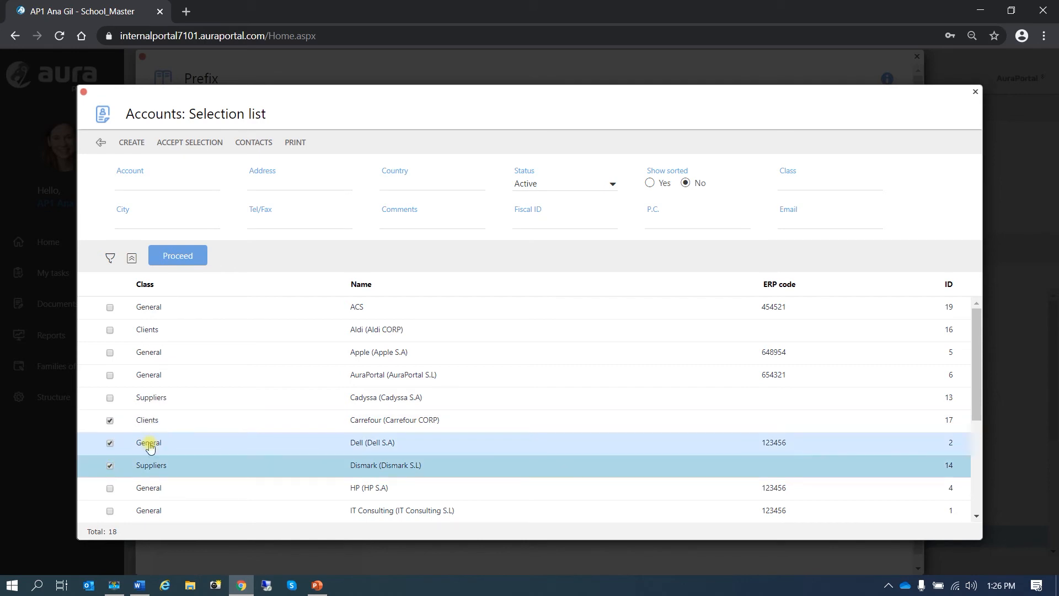
click(188, 147)
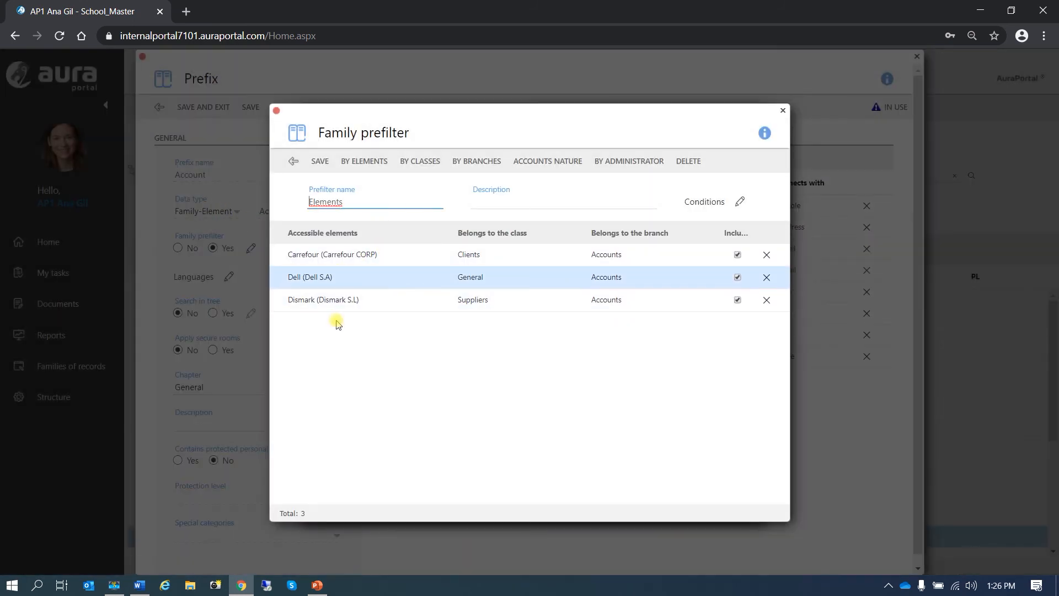
click(318, 159)
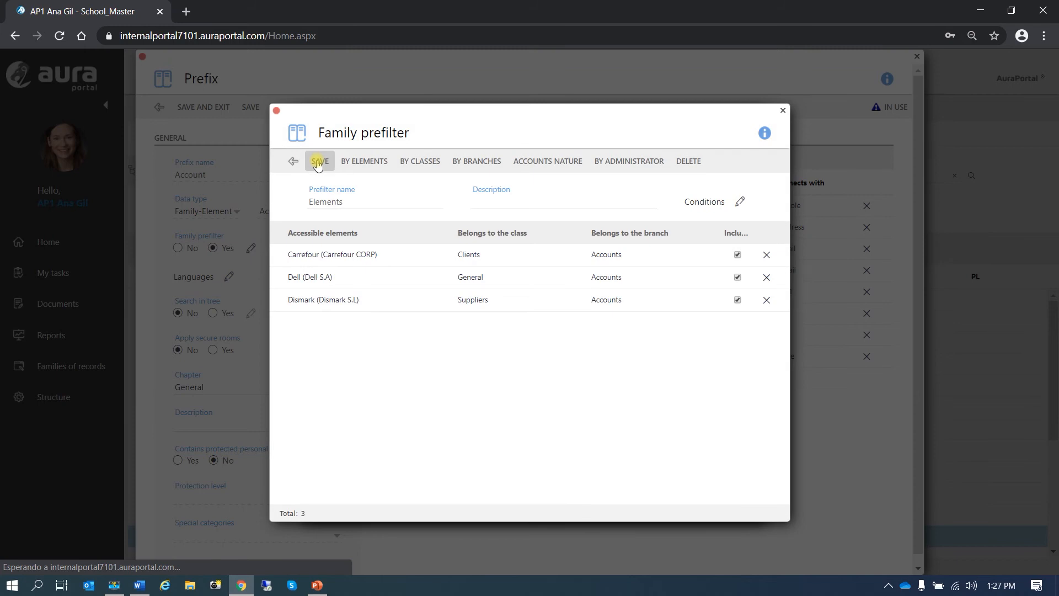
click(294, 162)
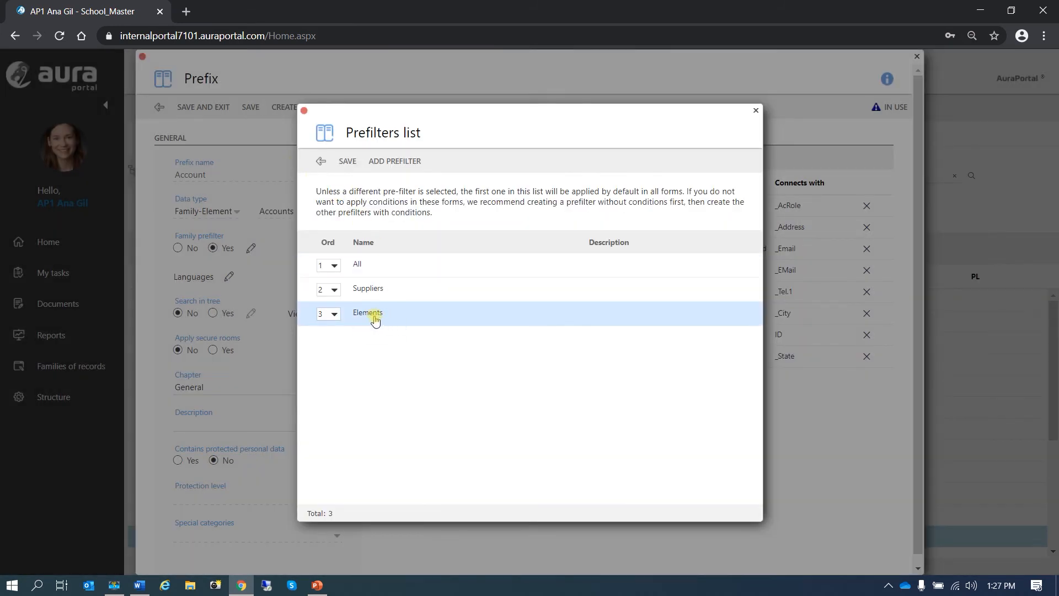
- Reopen the Elements prefilter to check its accessible elements, and save the prefilters list and the Account prefix
click(371, 318)
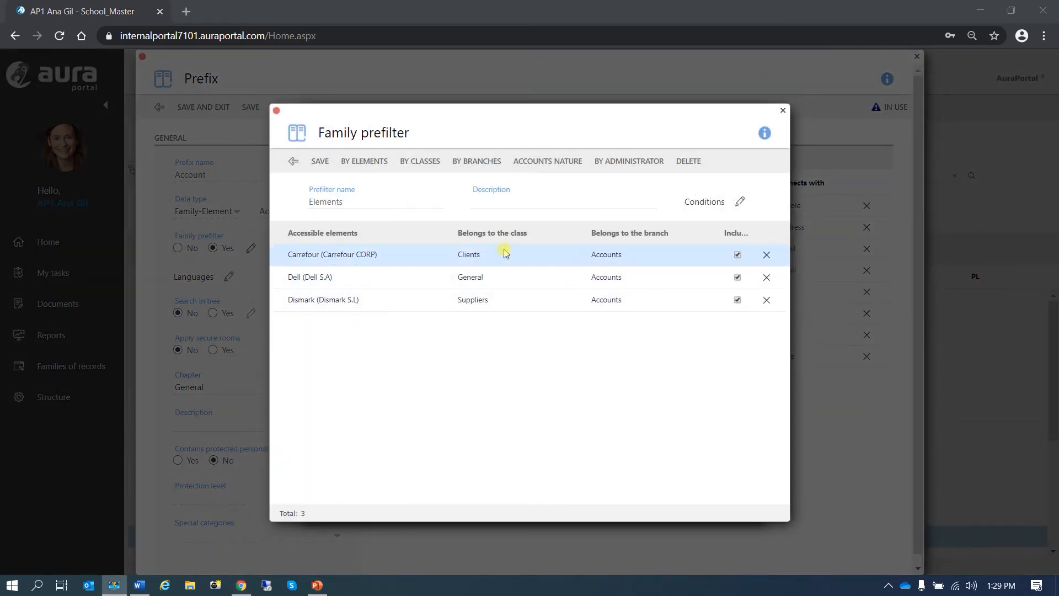
click(289, 162)
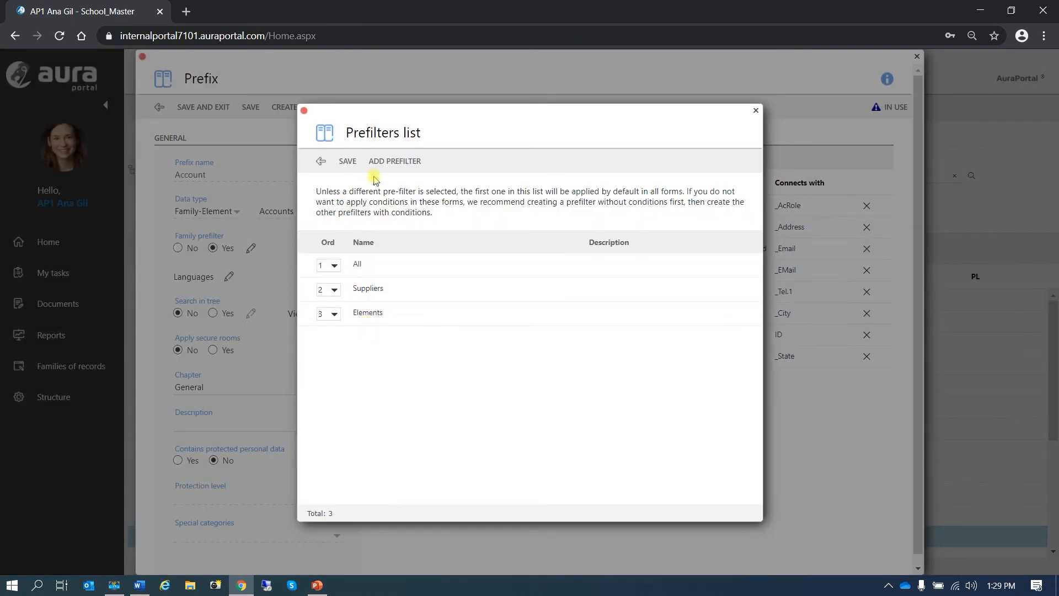
click(344, 163)
click(320, 161)
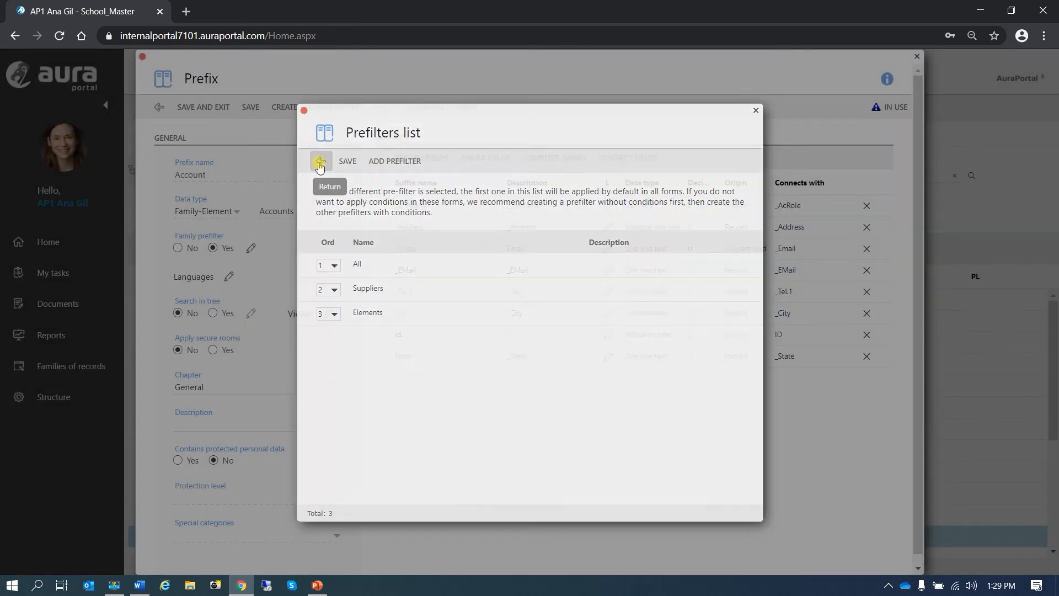
click(198, 109)
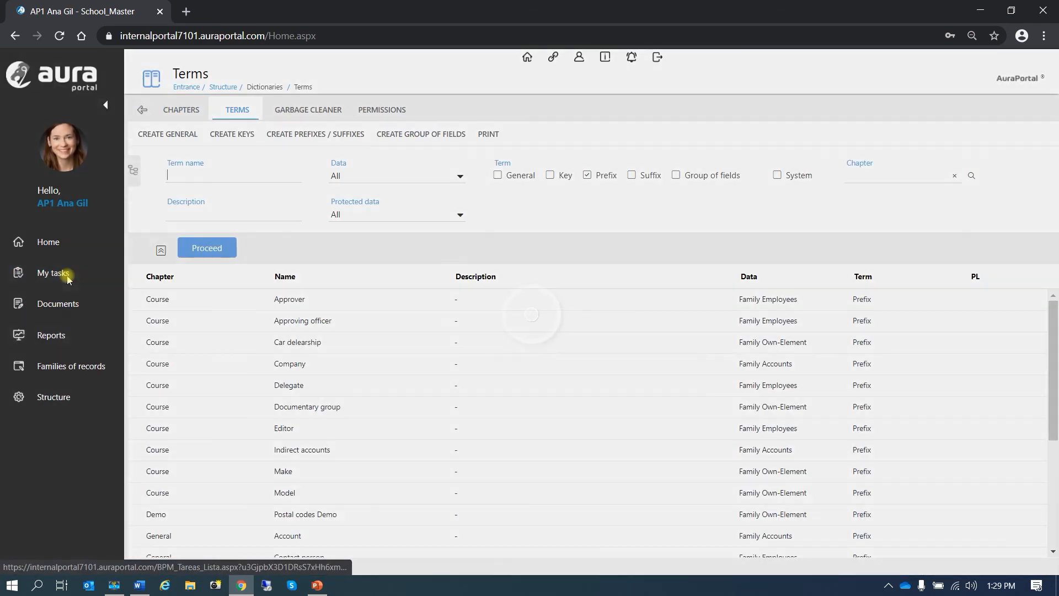
- Open the newest 2.0 Teacher draft from My tasks and, in the form editor for Prefixes and suffixes, open the Account field's configuration
click(67, 276)
click(279, 281)
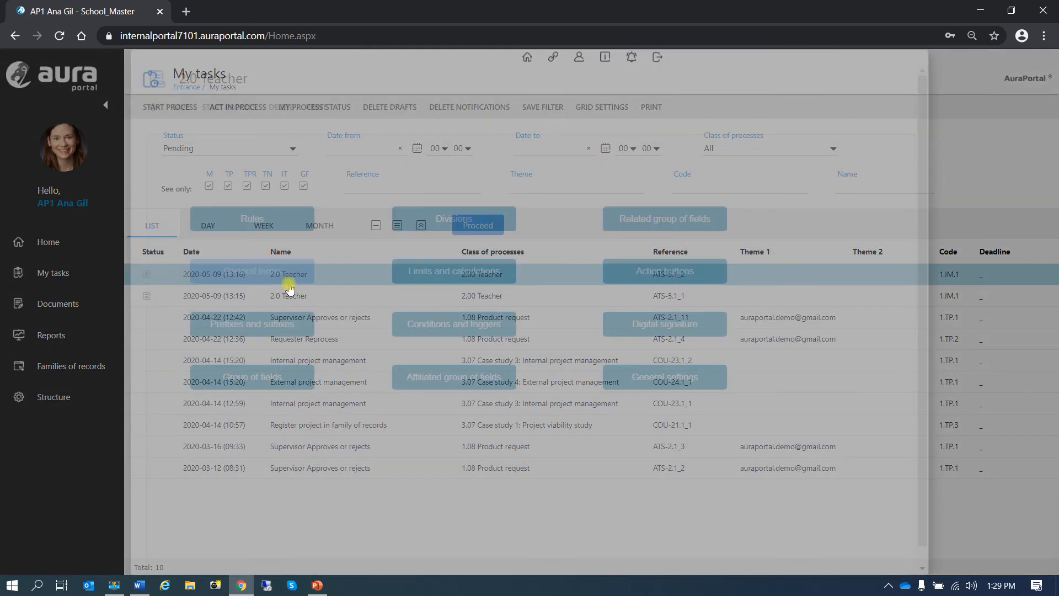
click(283, 323)
click(671, 161)
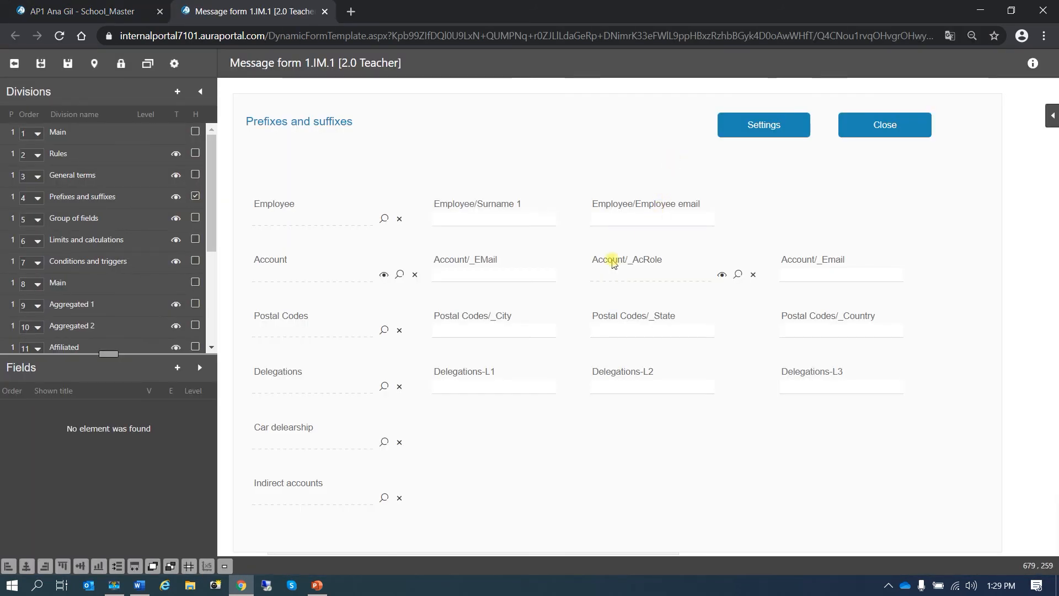
click(312, 258)
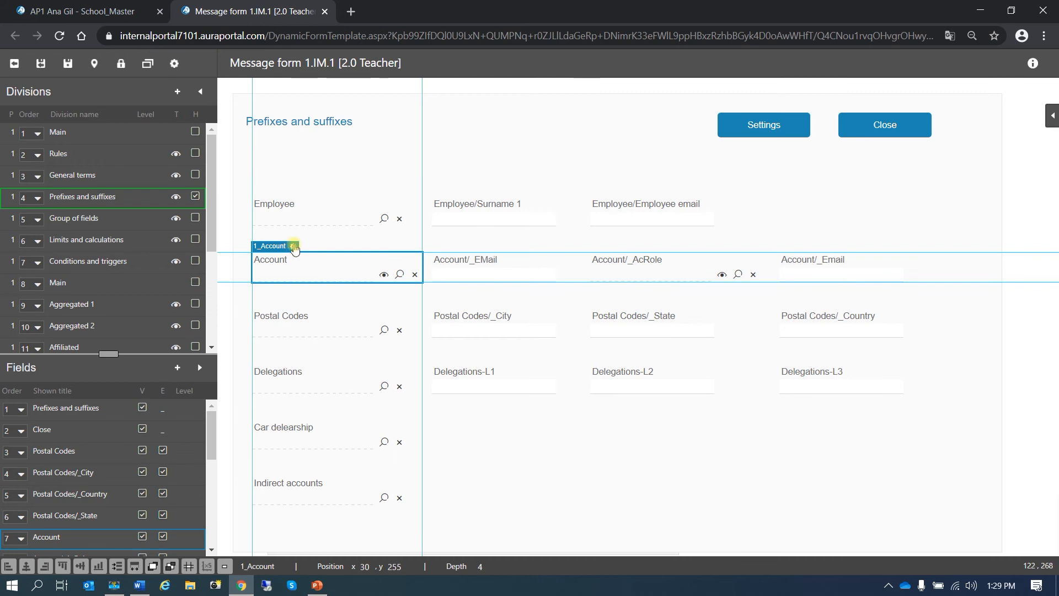
click(294, 246)
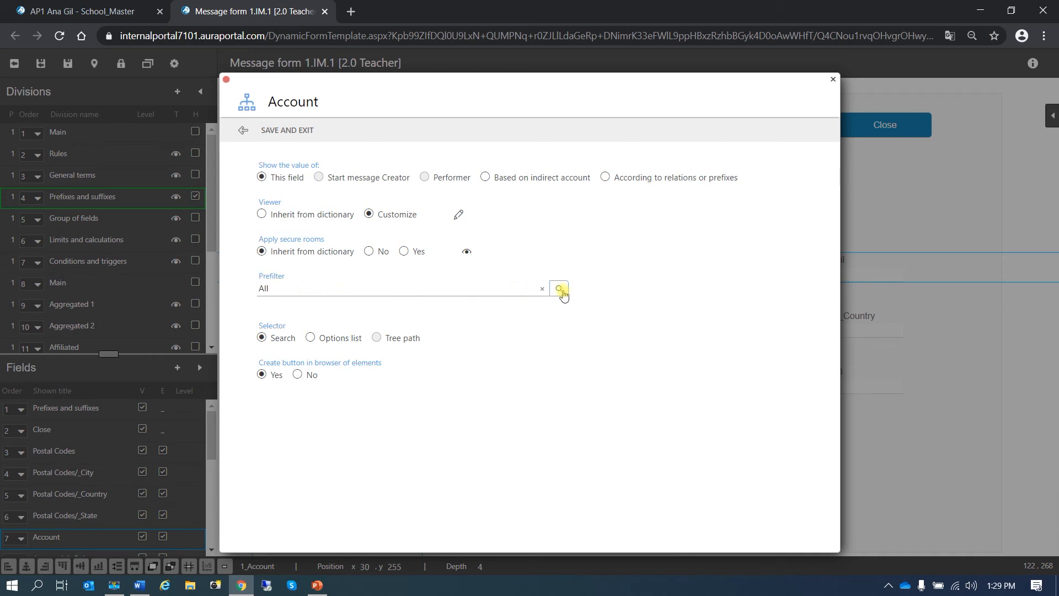
- Set the Account field's prefilter to Elements and save the form, leaving the editor
click(561, 291)
click(560, 289)
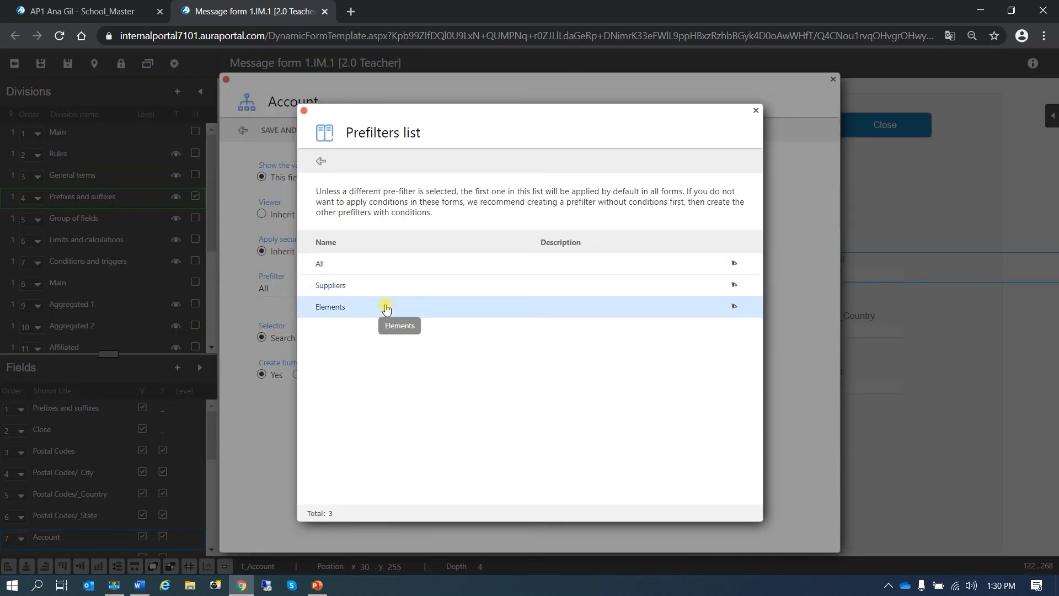
click(386, 308)
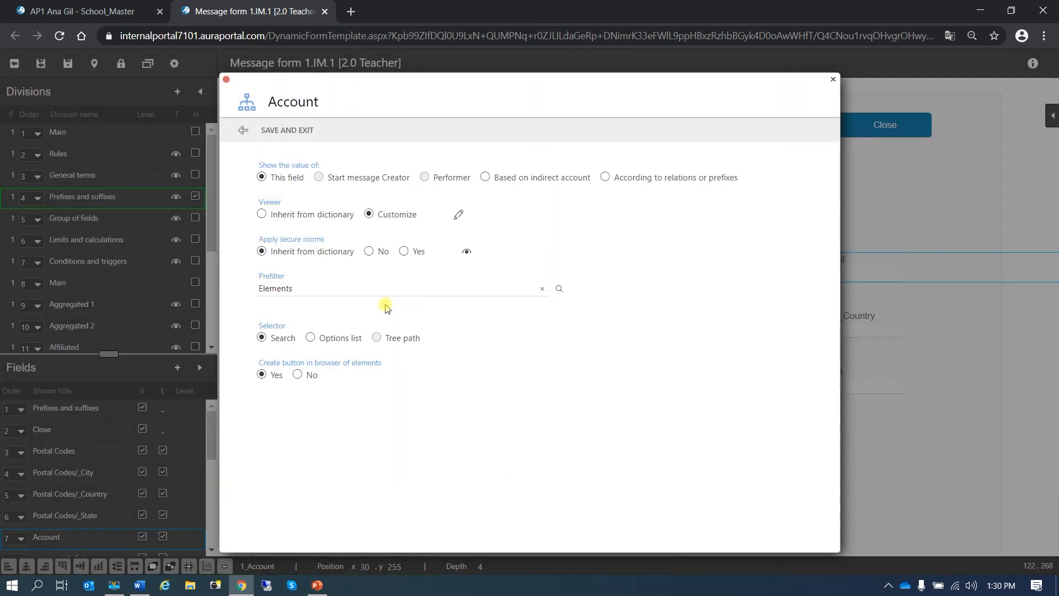
click(288, 132)
click(70, 64)
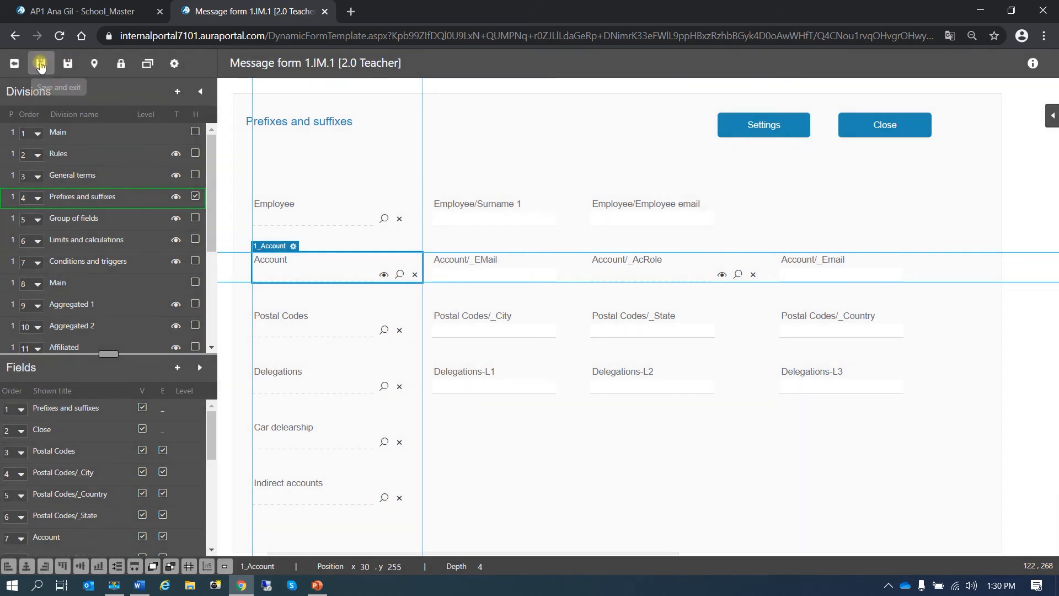
click(40, 64)
- Leave the 2.0 Teacher draft, start a new 2.0 Teacher process and open its Prefixes and suffixes section
click(154, 107)
click(479, 226)
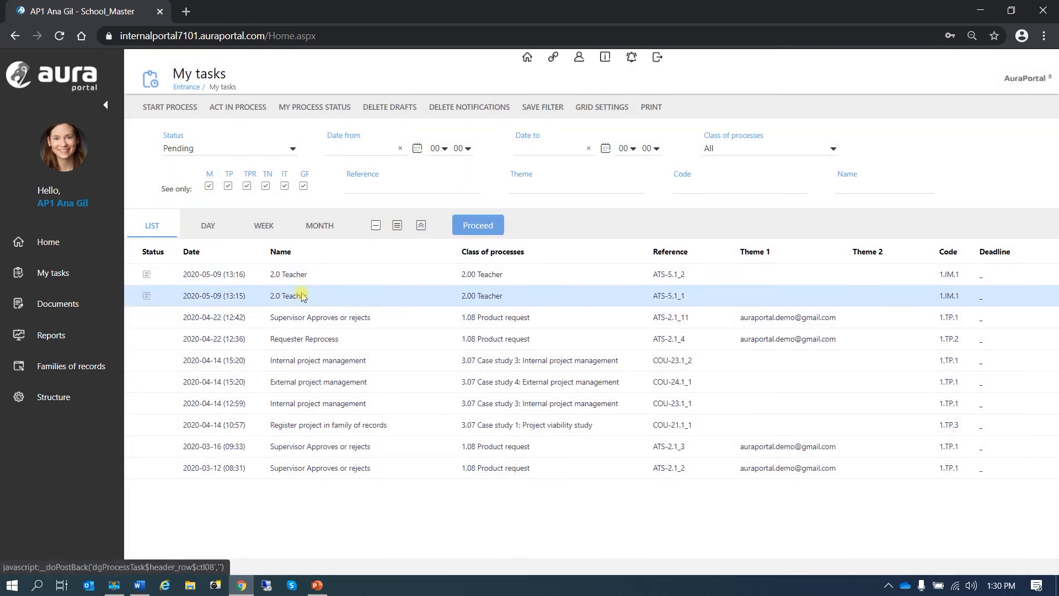
click(303, 297)
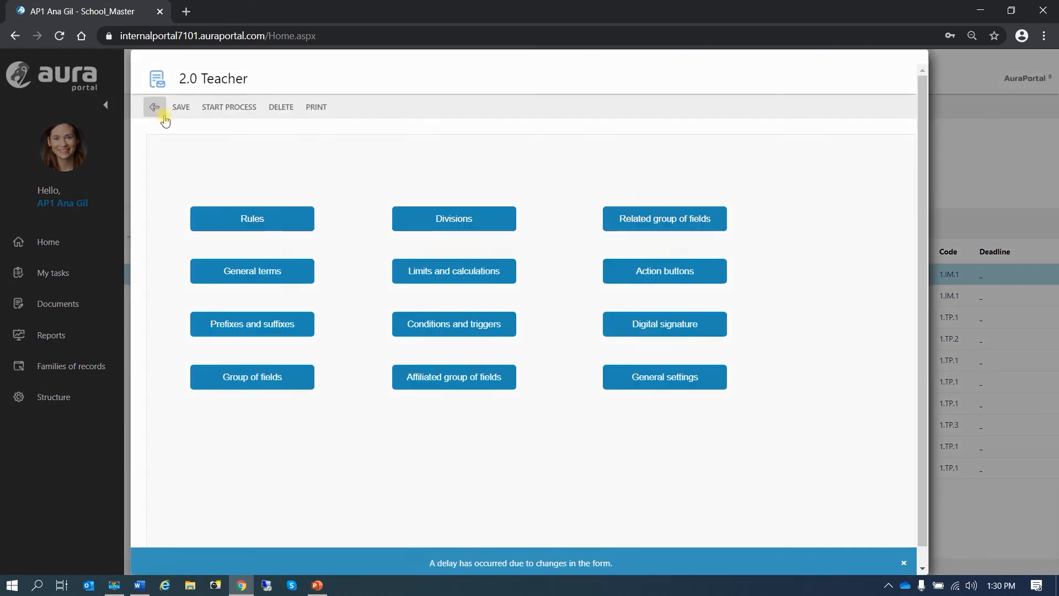
click(154, 107)
click(184, 107)
double_click(225, 235)
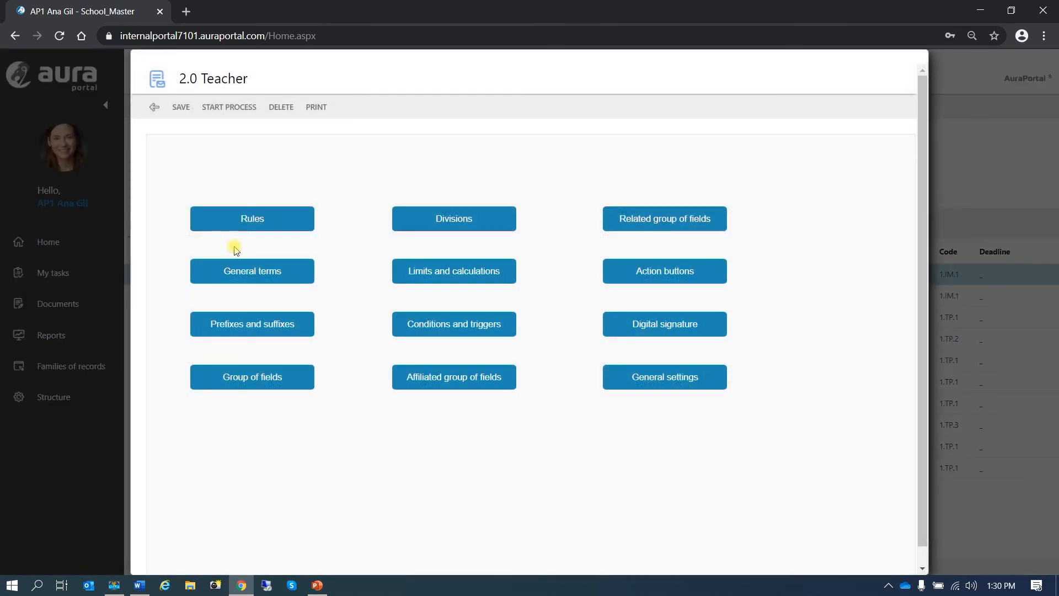
click(272, 320)
- List the active accounts offered by the Account field to check the Elements prefilter, and return to the form without selecting one
click(313, 317)
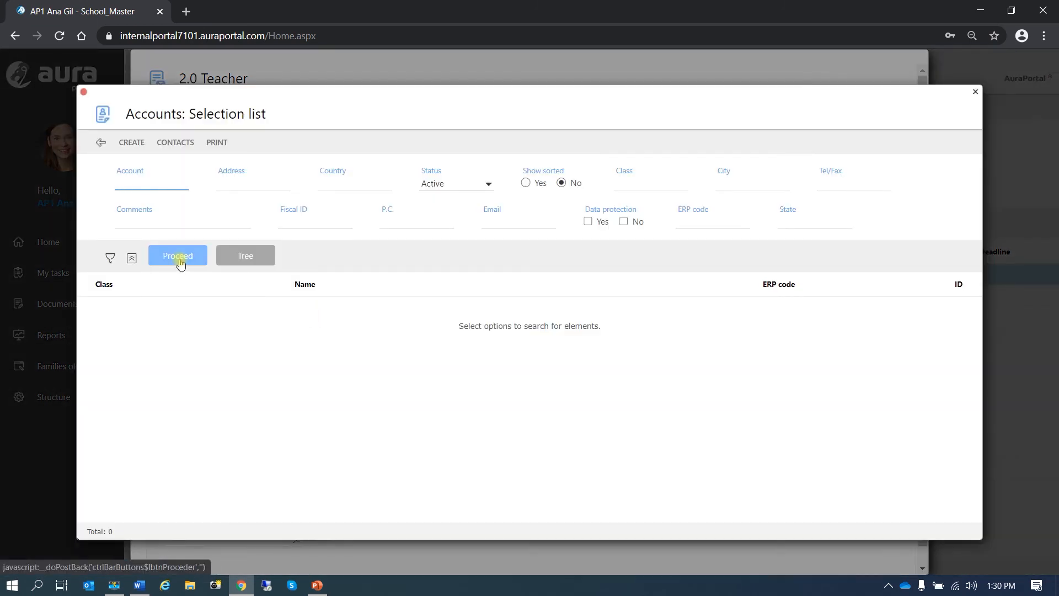
click(179, 258)
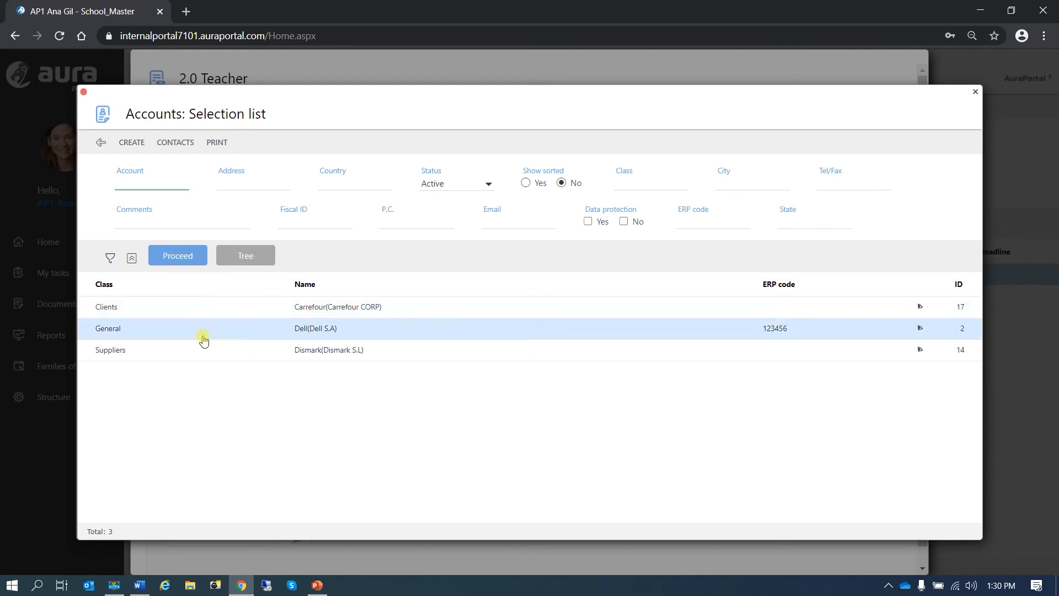
click(105, 147)
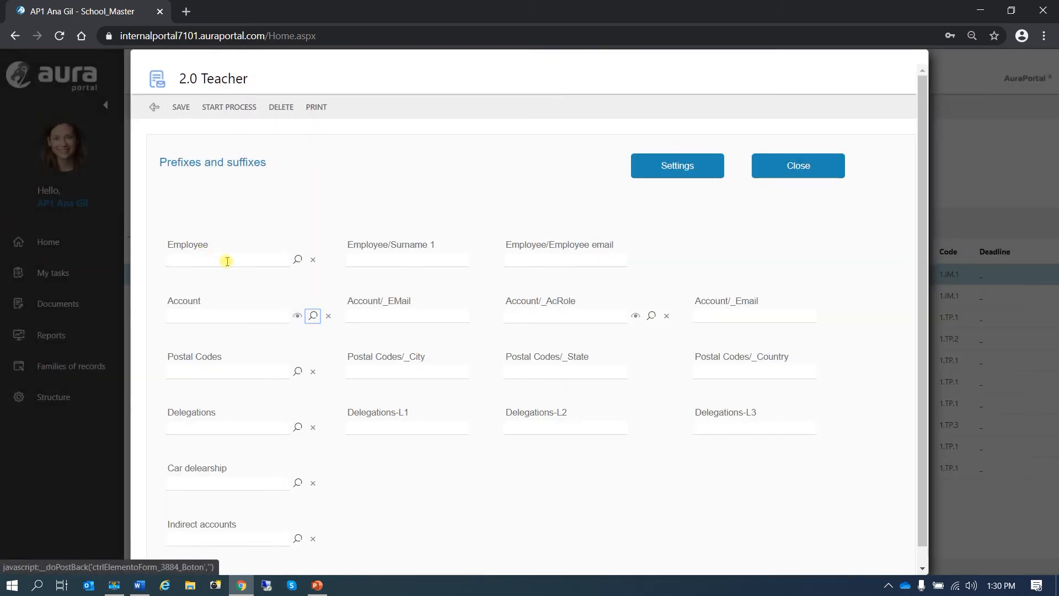
click(314, 315)
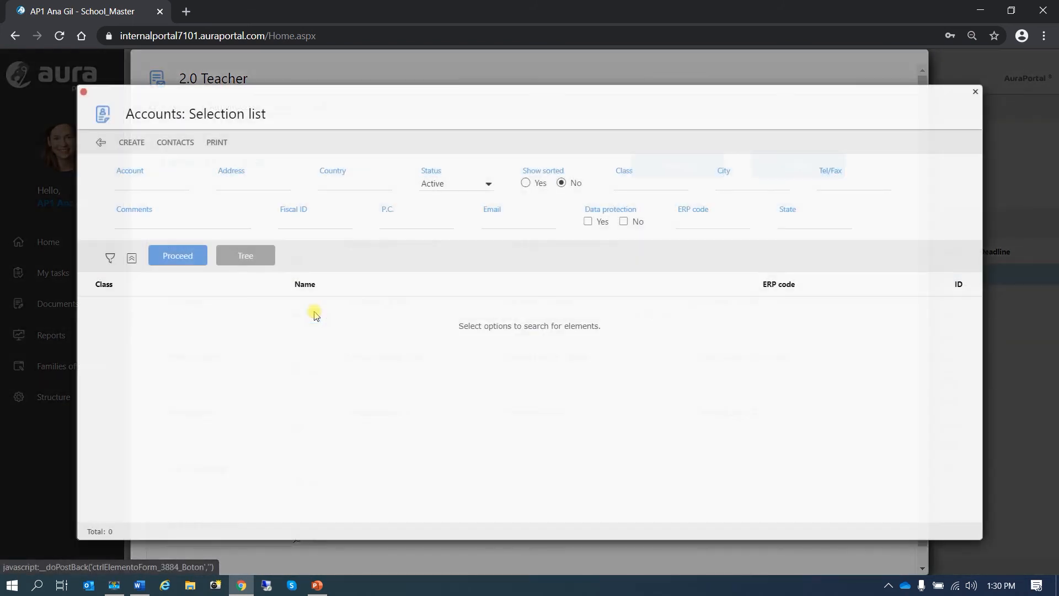
click(182, 256)
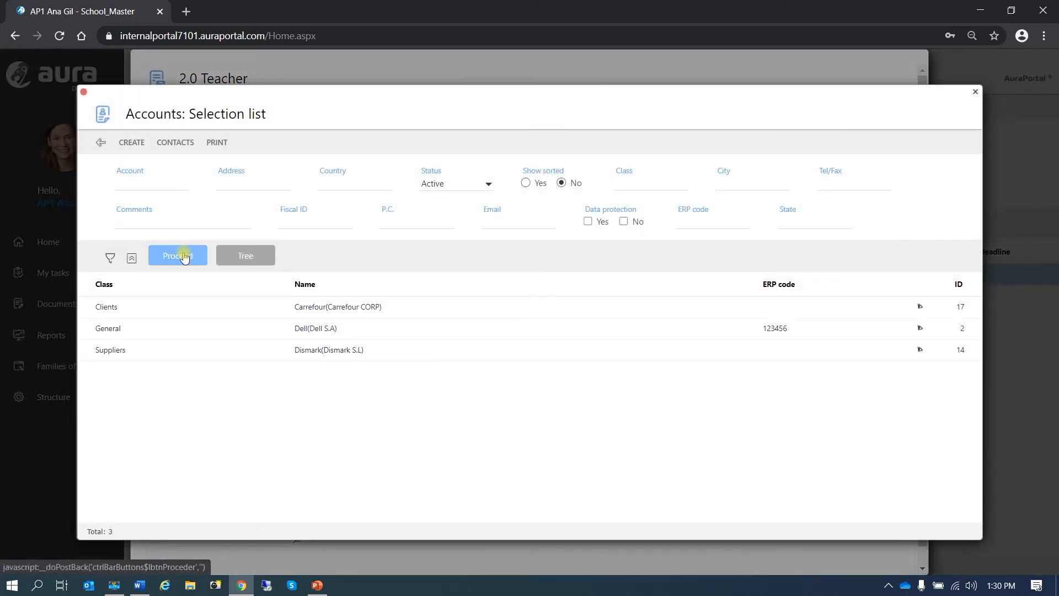
click(100, 144)
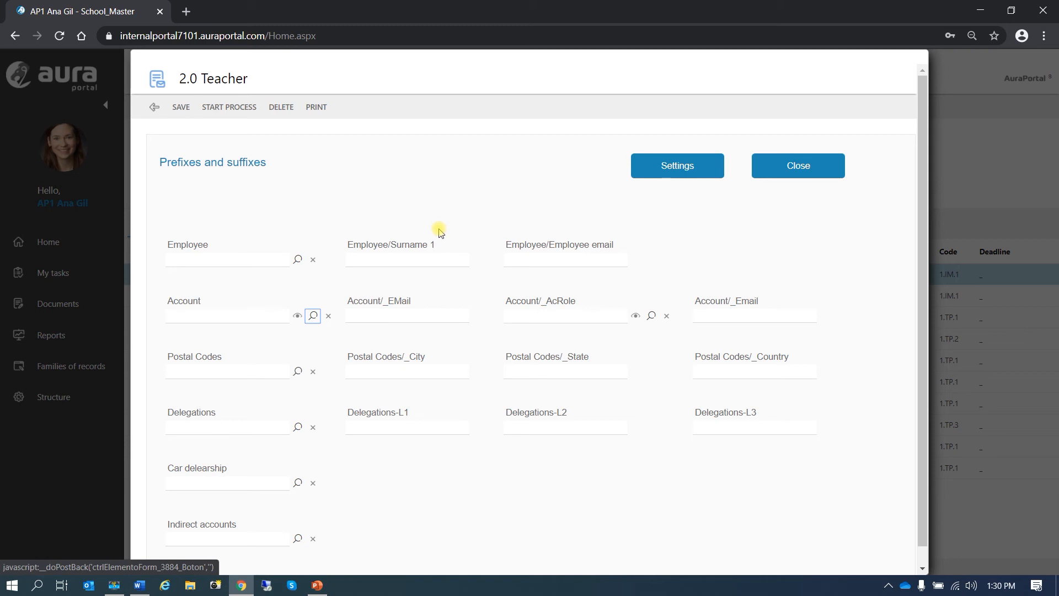
- Leave the 2.0 Teacher form and view the Accounts family's configuration in Structure
click(153, 113)
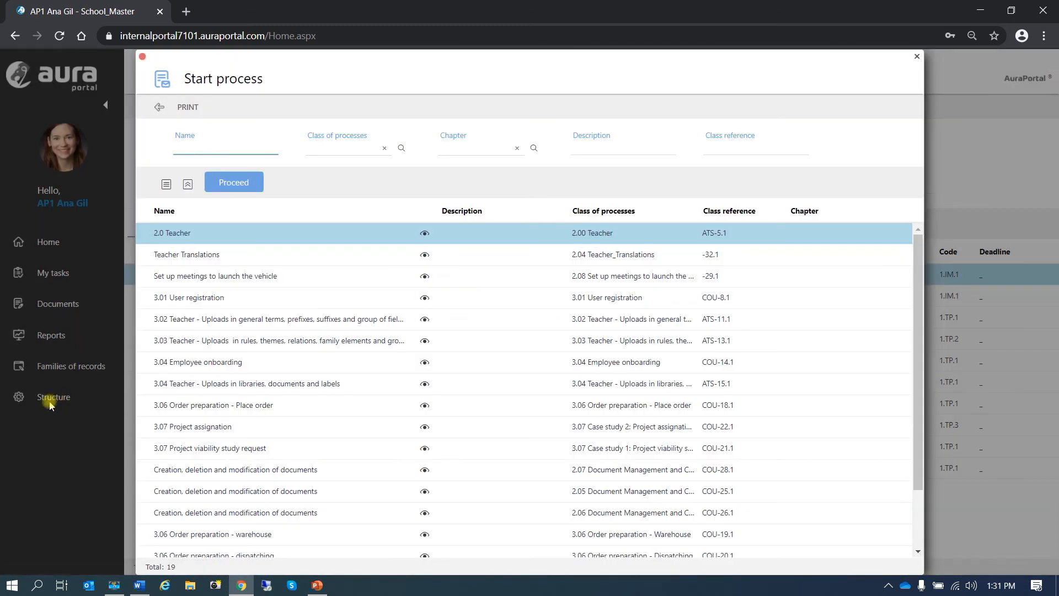
click(160, 113)
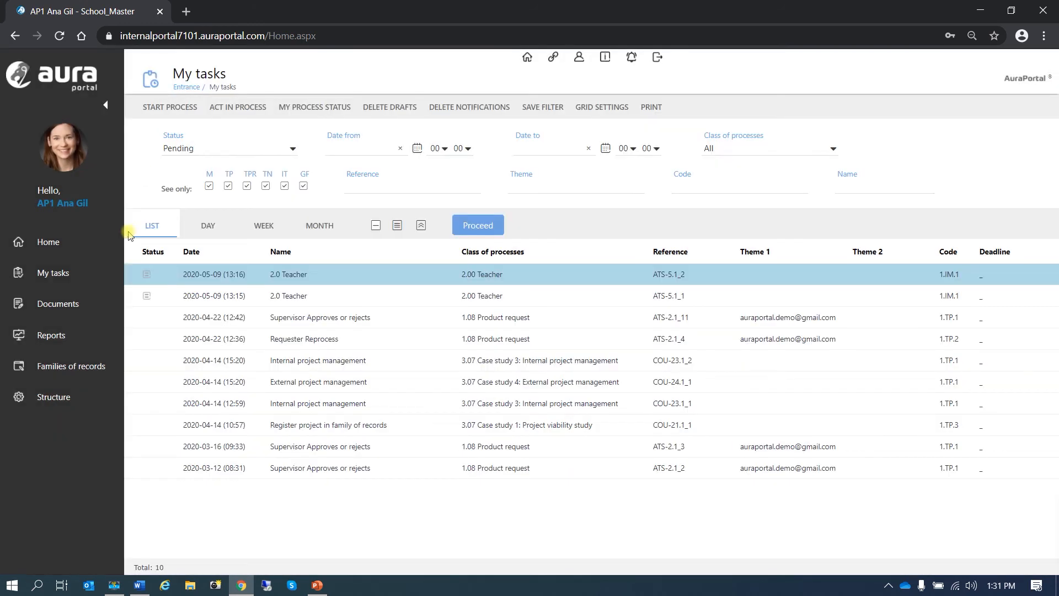
click(51, 396)
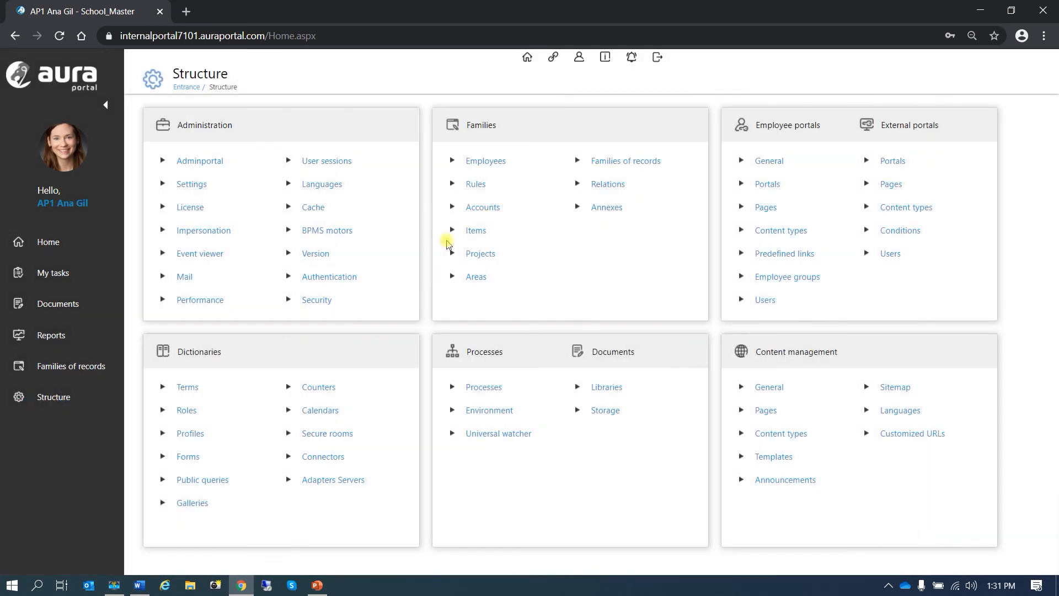
click(489, 208)
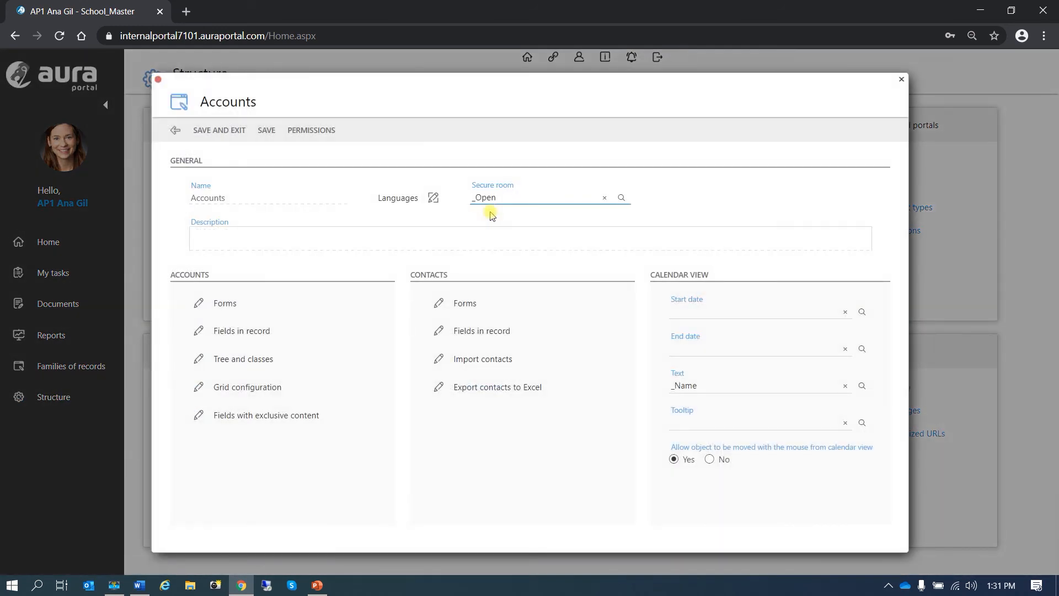
click(175, 130)
click(70, 366)
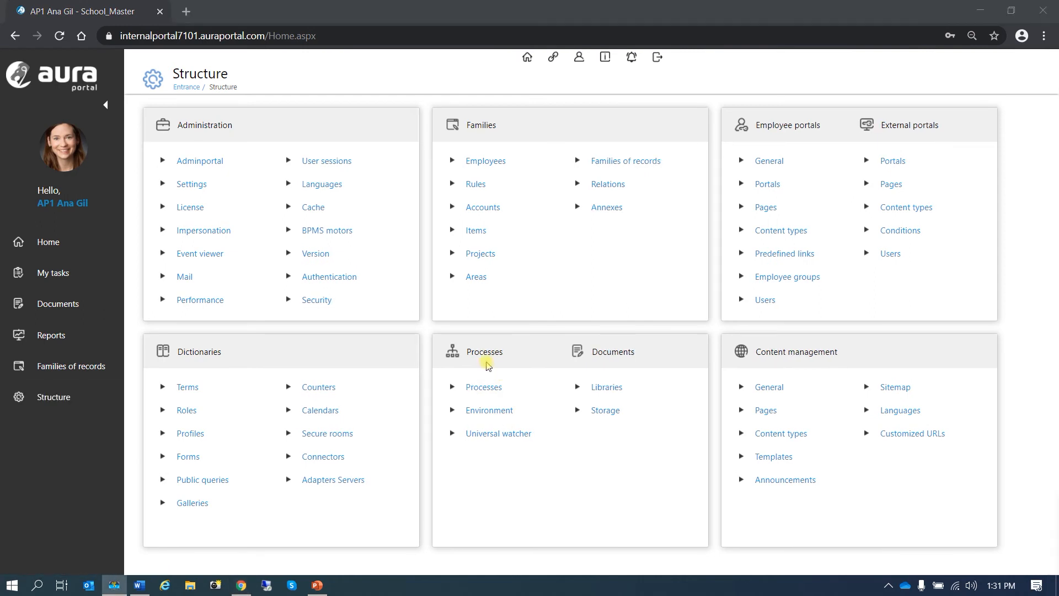
- List only Prefix terms in the Terms dictionary and open the General chapter's Account prefix
click(186, 388)
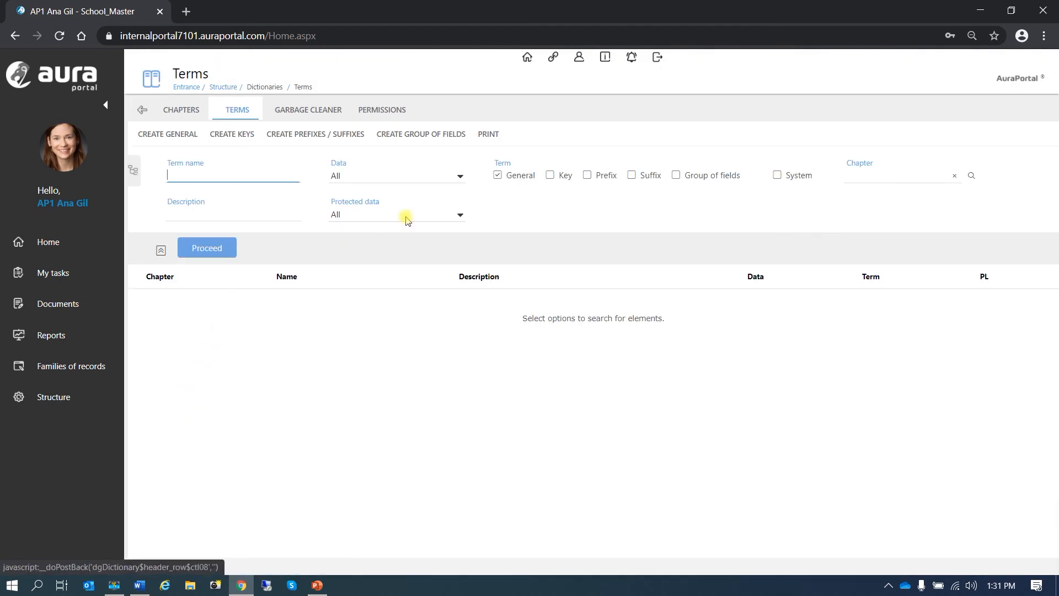
click(587, 174)
click(497, 175)
click(208, 250)
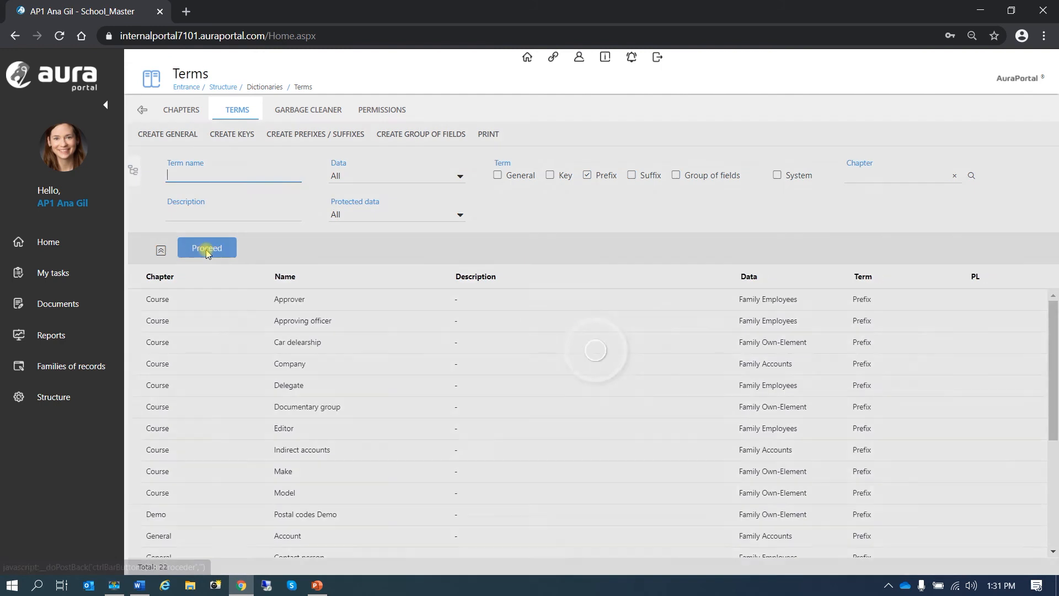
click(219, 542)
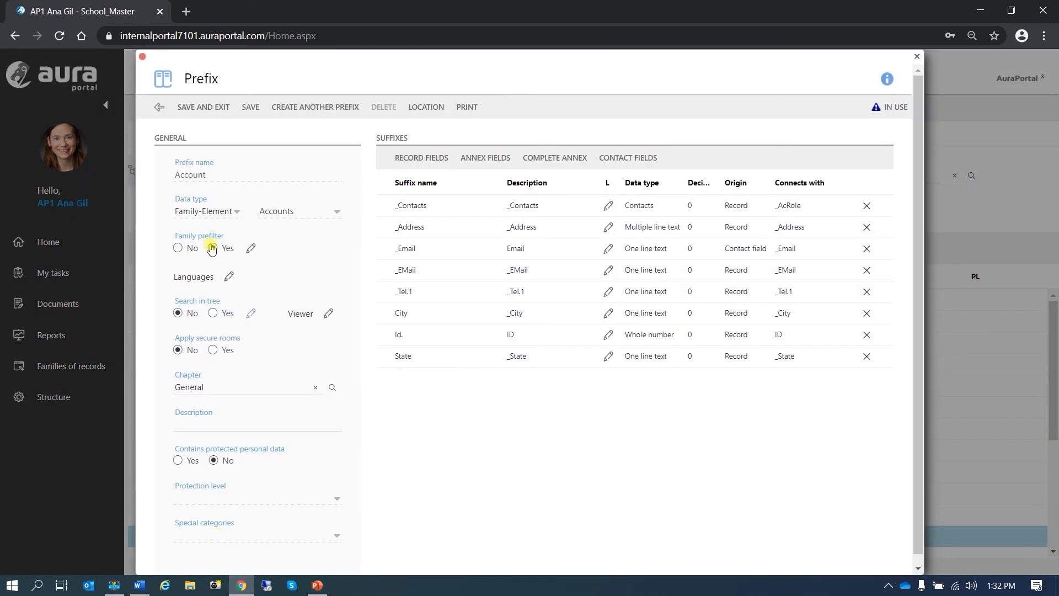
- Open the Account prefix's Elements family prefilter and add the Clients class to its accessible elements
click(252, 249)
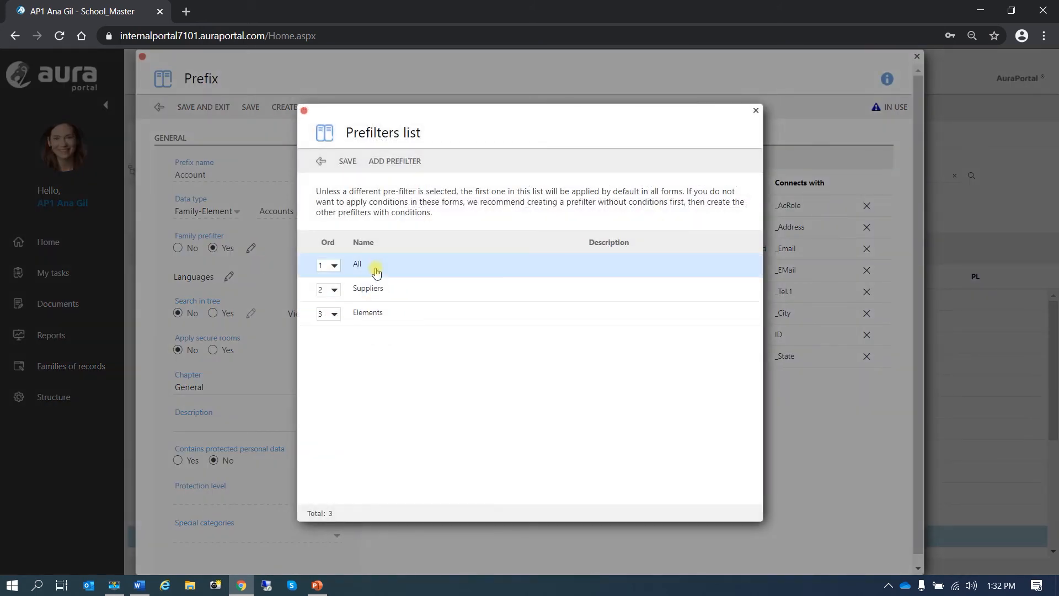
click(390, 313)
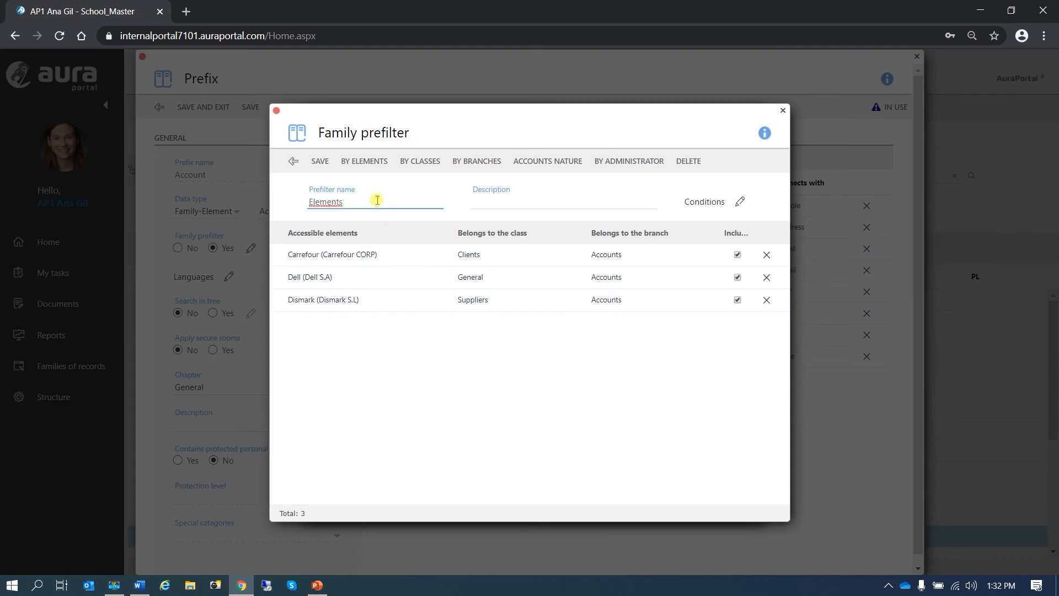
click(428, 163)
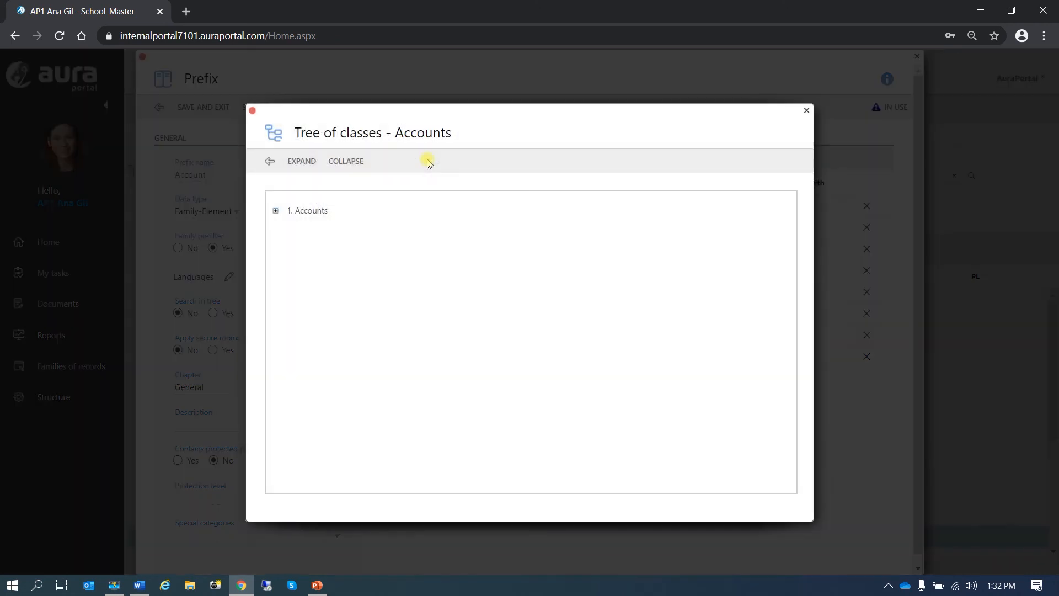
click(299, 163)
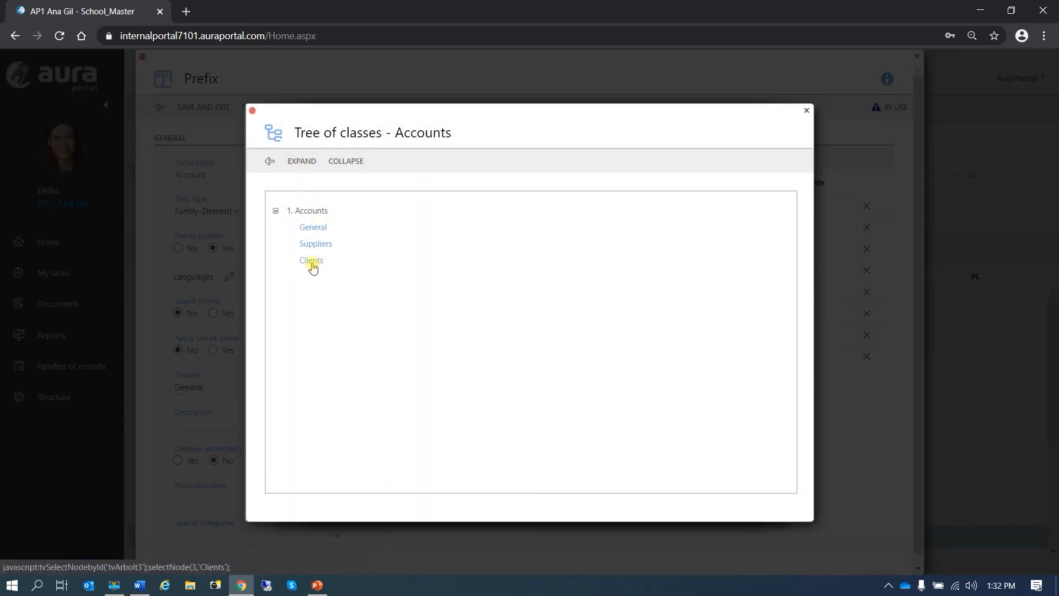
click(312, 263)
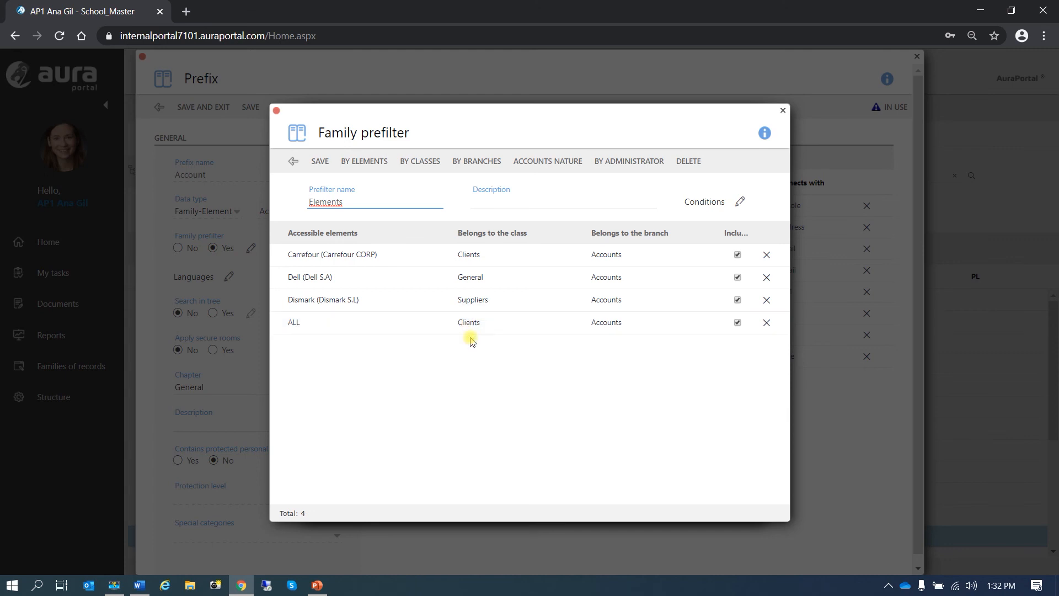
- Add the whole Accounts branch to the prefilter and rename the prefilter to Elements 1
click(487, 161)
click(303, 215)
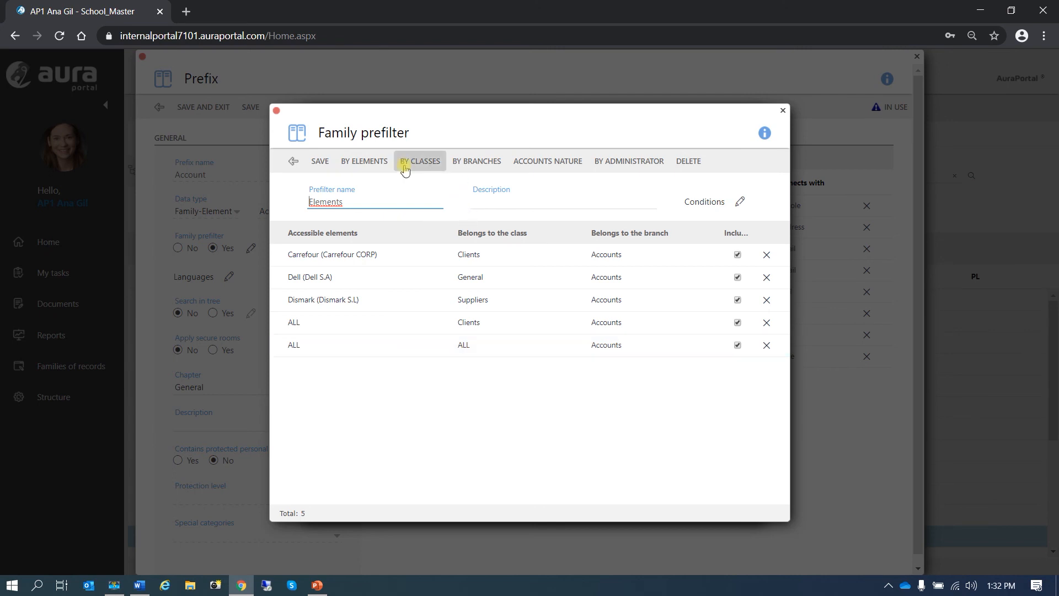
drag(363, 161, 350, 203)
click(354, 206)
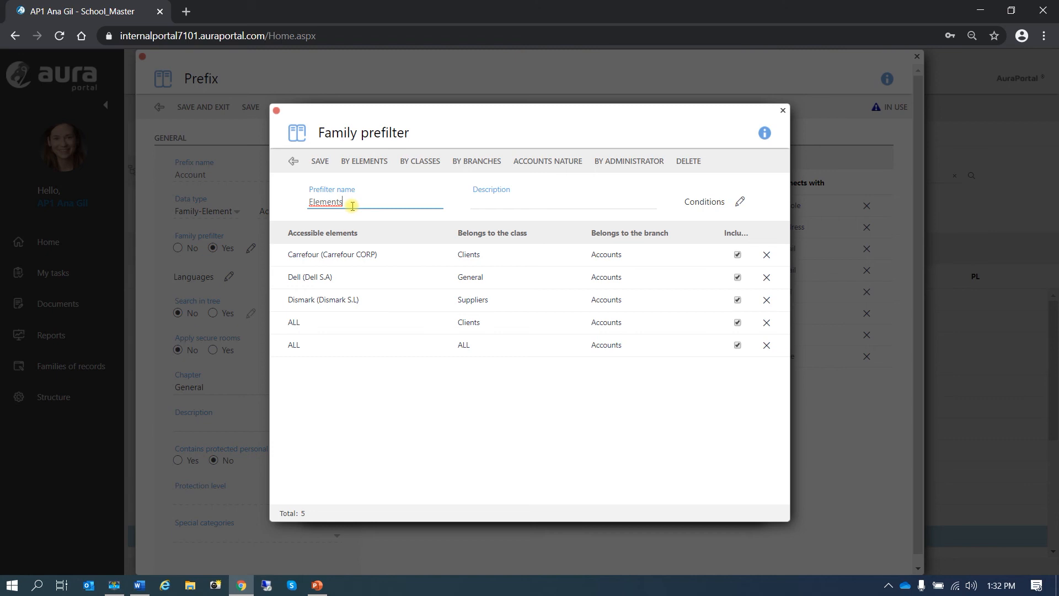
- Add the individual supplier account Makro to the prefilter's accessible elements
click(364, 161)
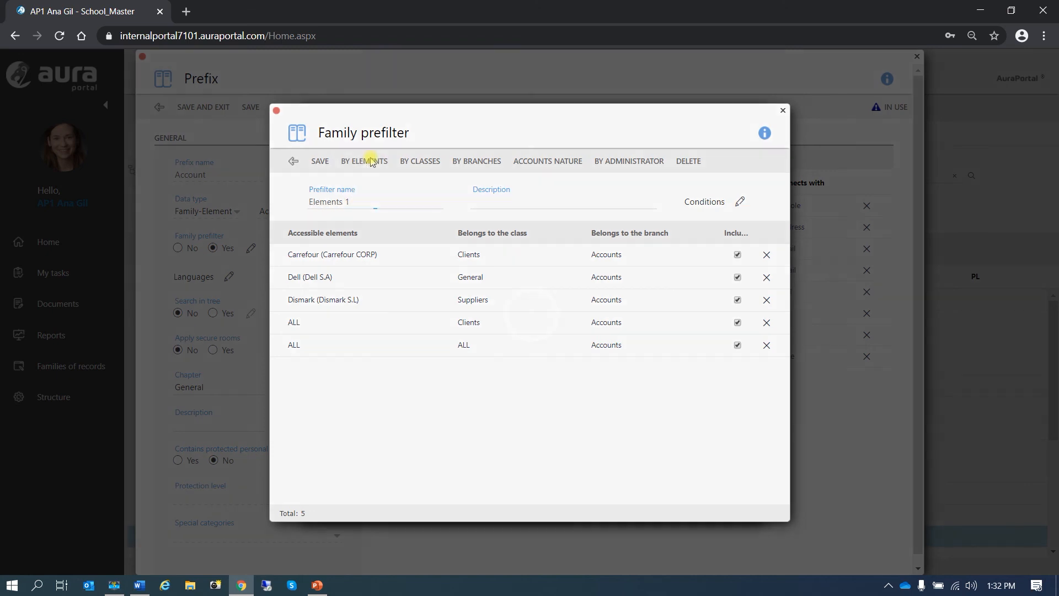
click(171, 255)
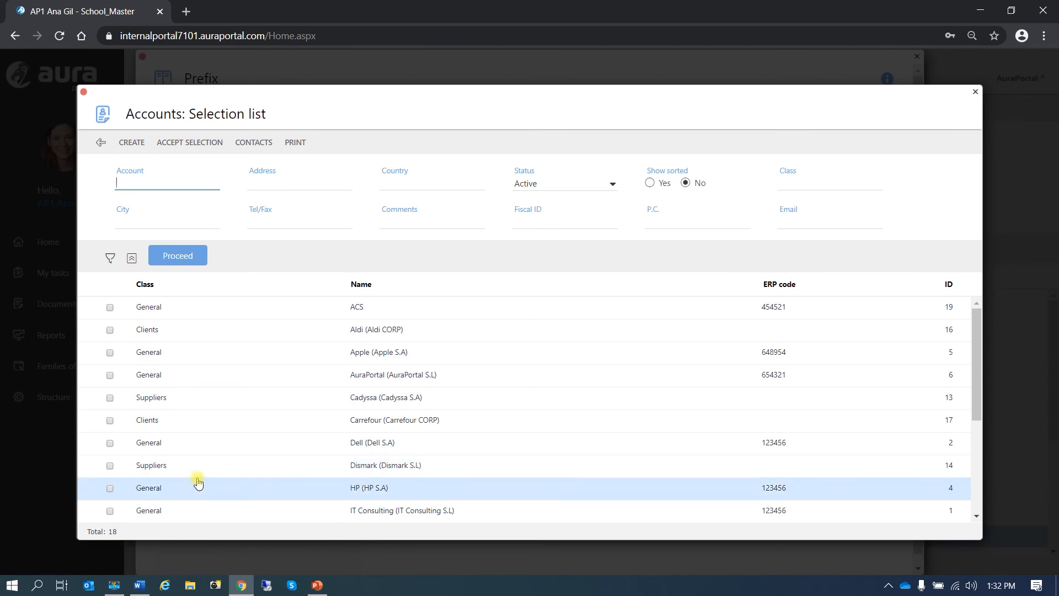
scroll(198, 482, down, 1)
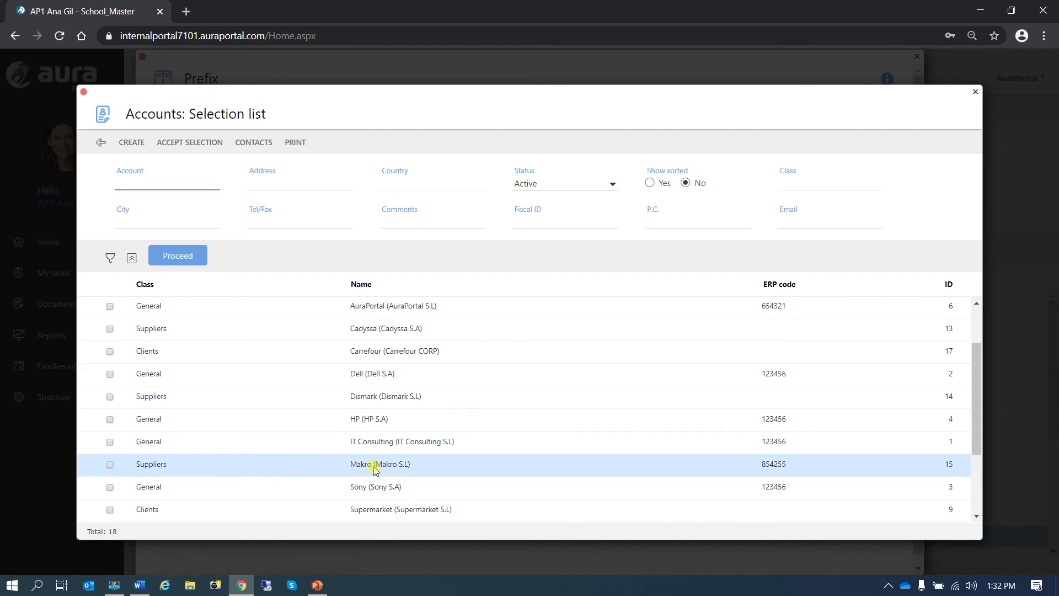
click(109, 465)
click(182, 257)
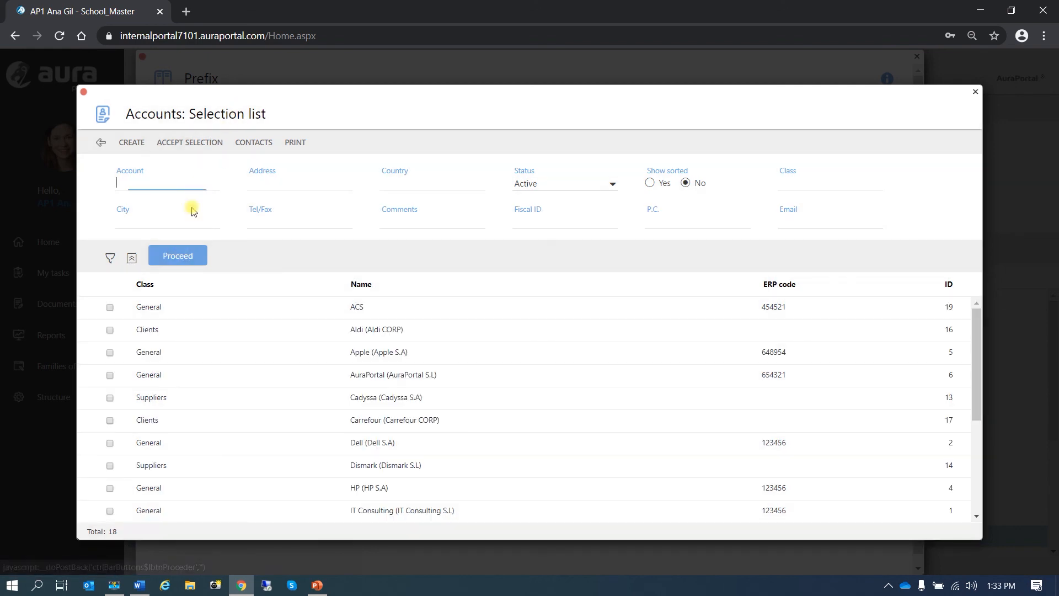
scroll(178, 399, down, 3)
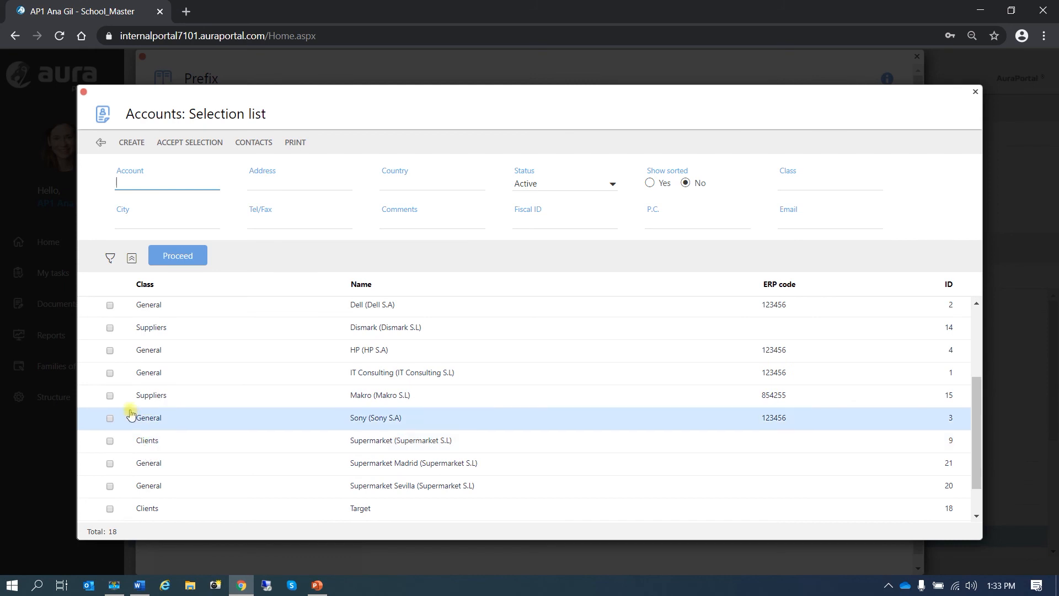
click(110, 397)
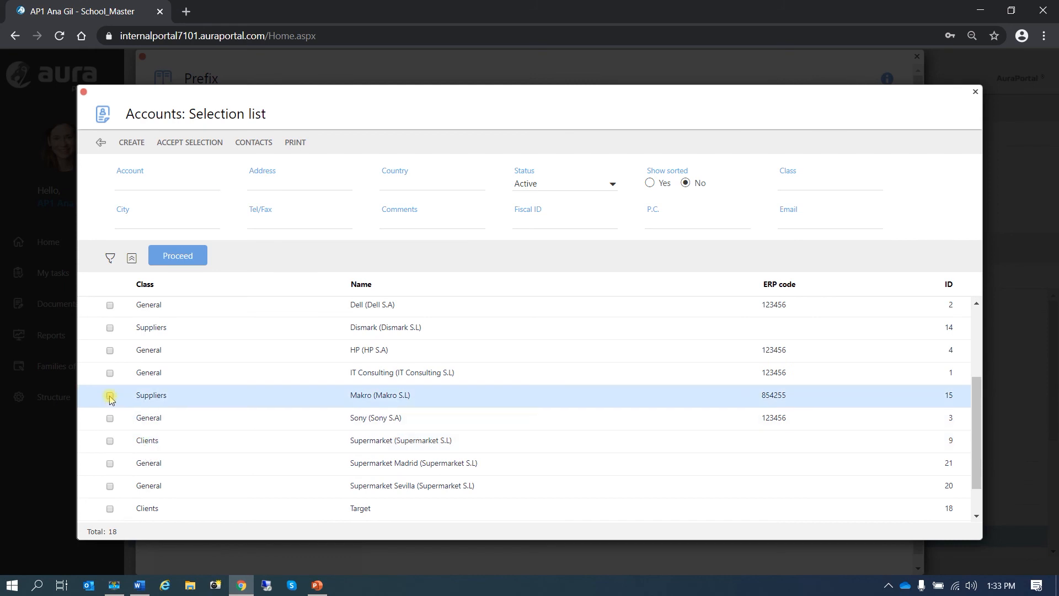
click(178, 143)
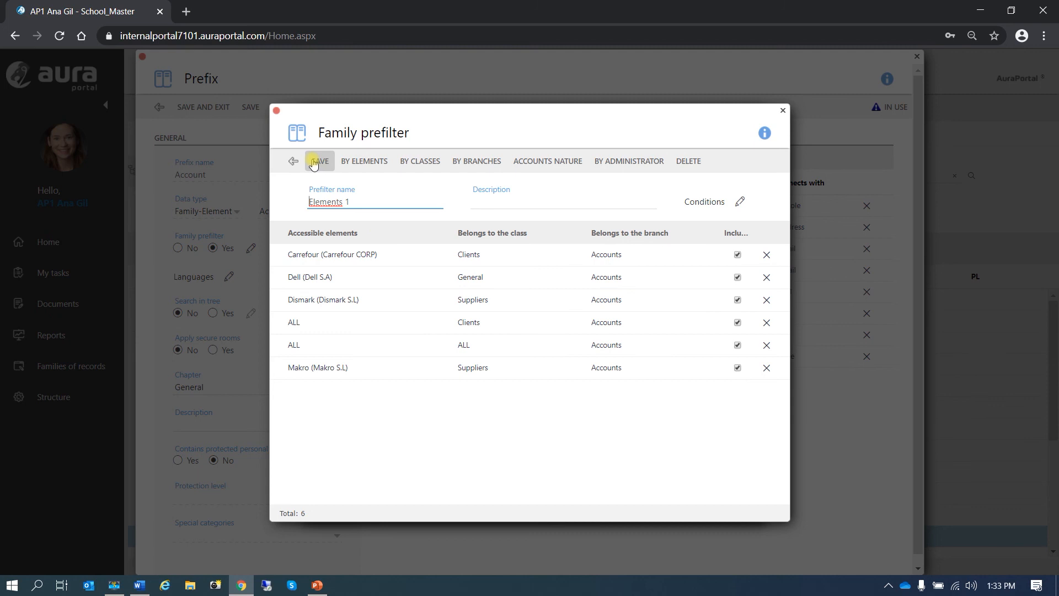
- Remove Makro, the whole Accounts branch, Dismark, Dell and Carrefour from the prefilter, keeping only the Clients class entry
click(767, 369)
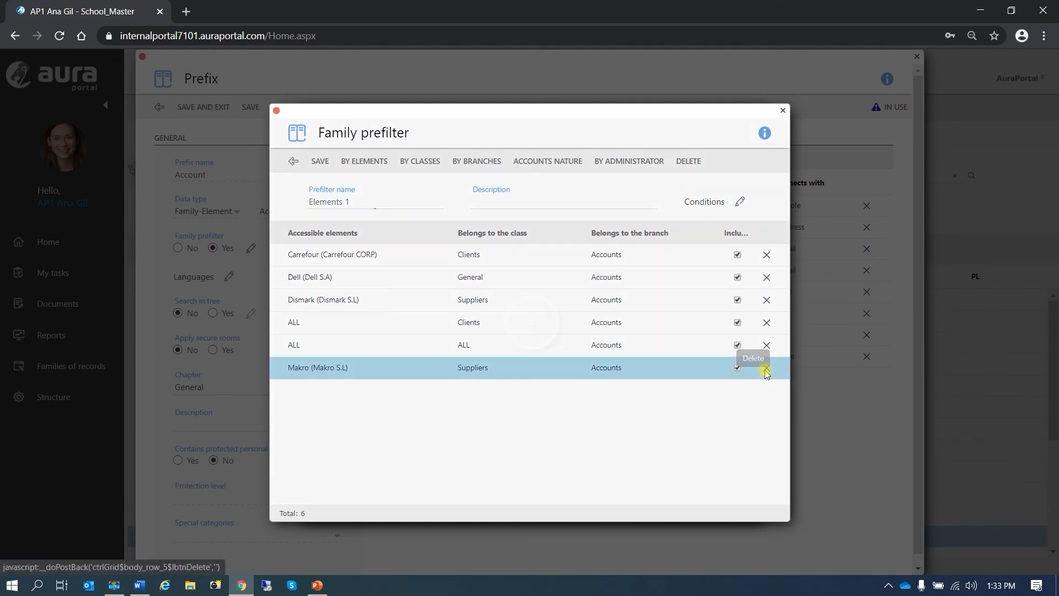
click(767, 346)
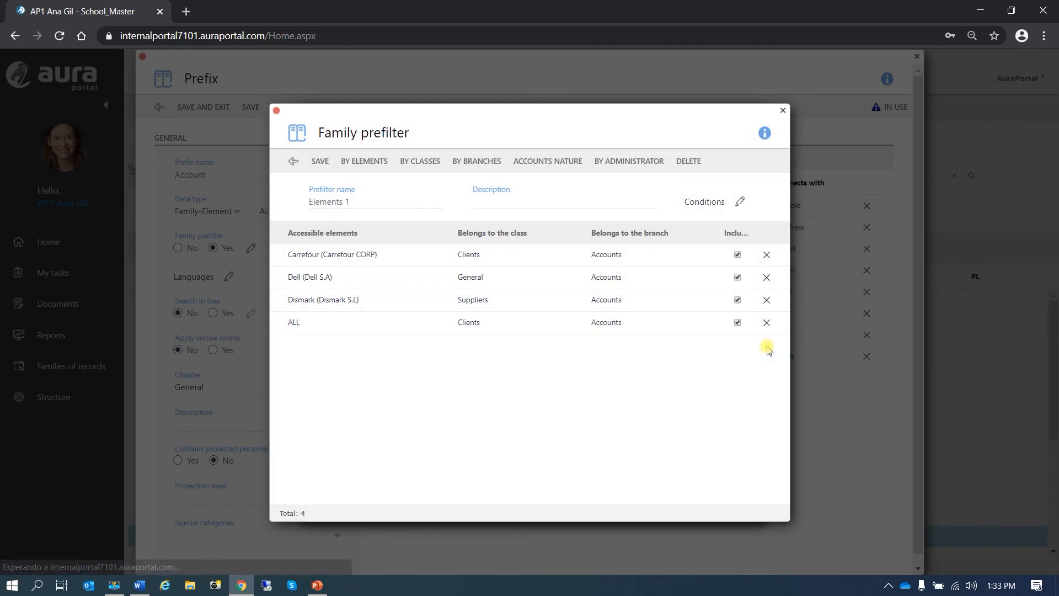
click(765, 323)
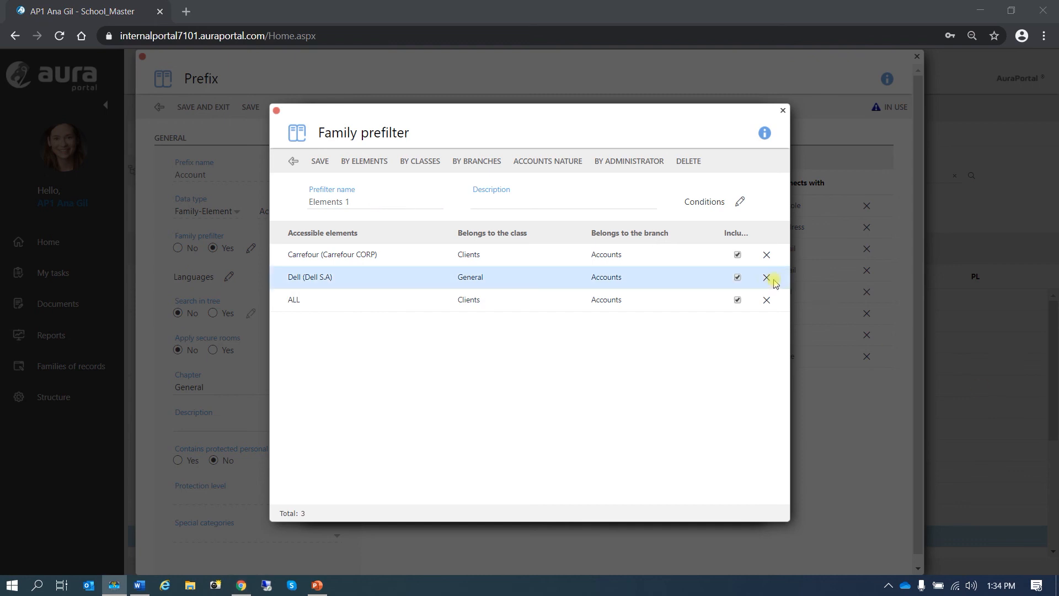
click(765, 279)
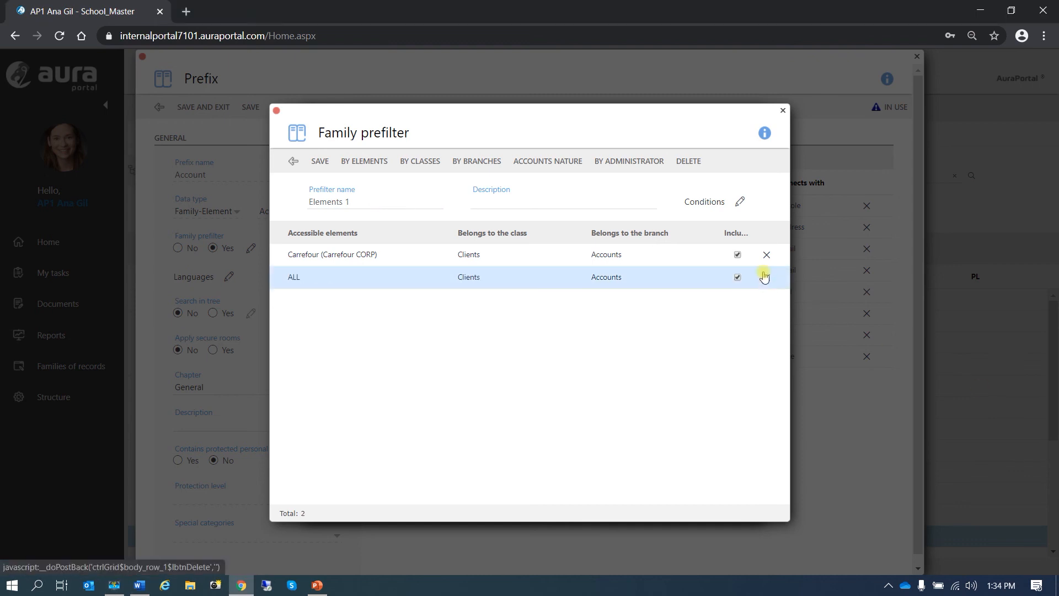
click(766, 254)
- Rename the prefilter to clients, then save it, the prefilters list and the Account prefix
click(422, 198)
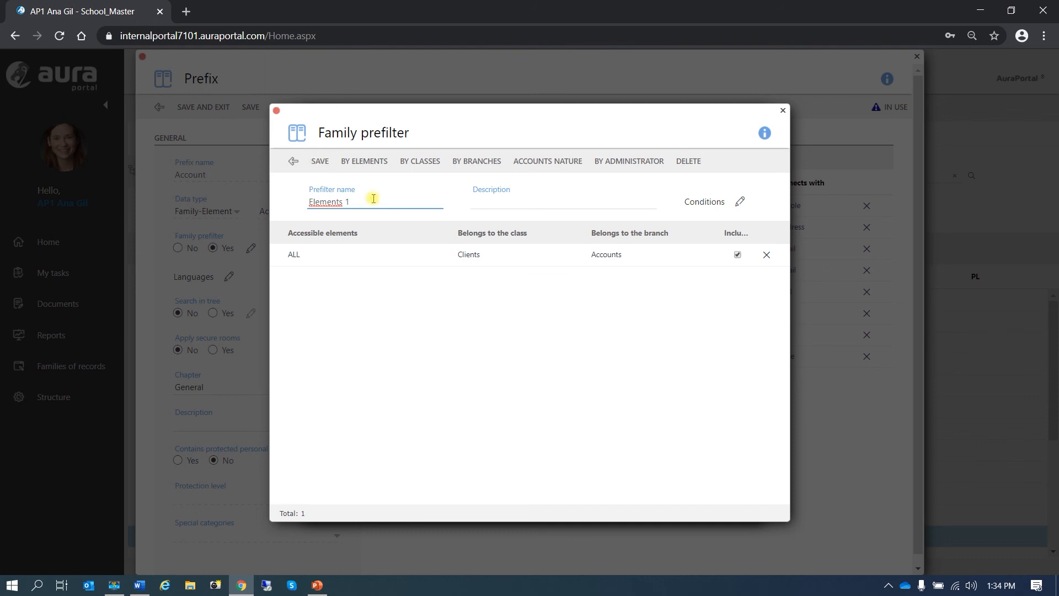
drag(369, 196, 306, 197)
text(Clients)
click(314, 162)
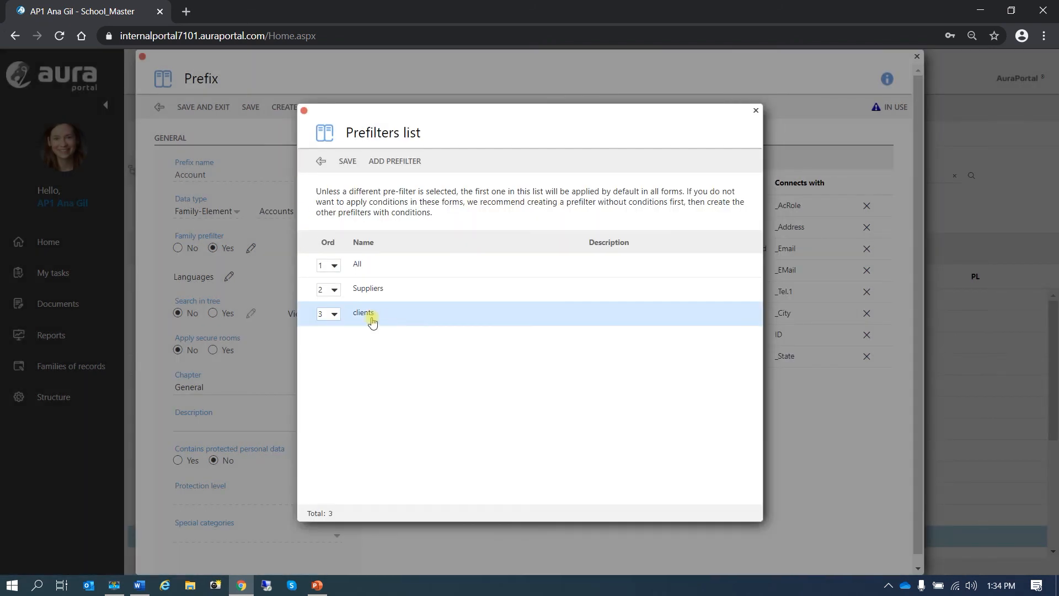
click(347, 162)
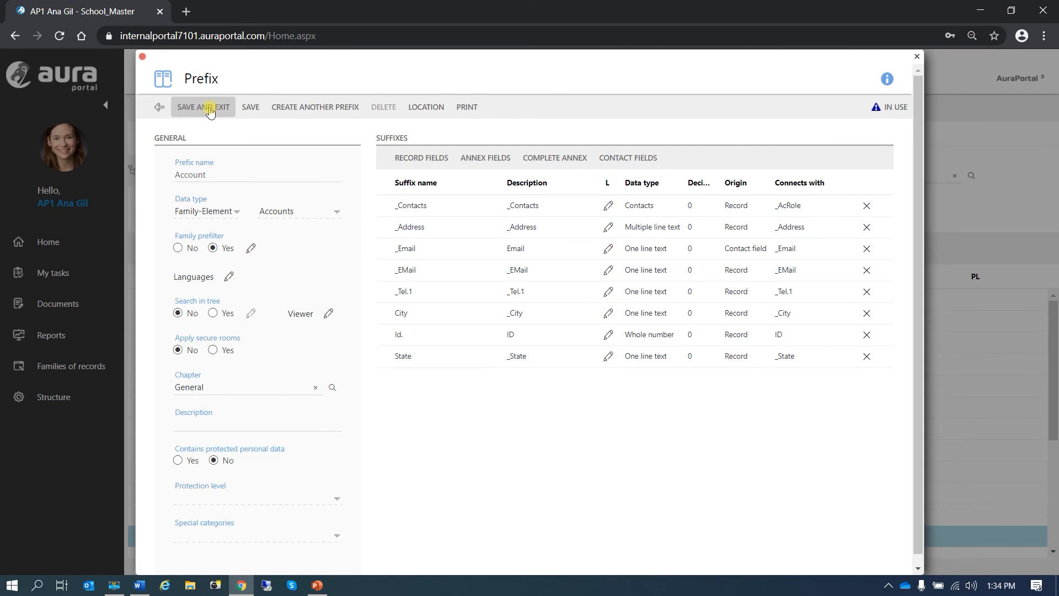
click(210, 110)
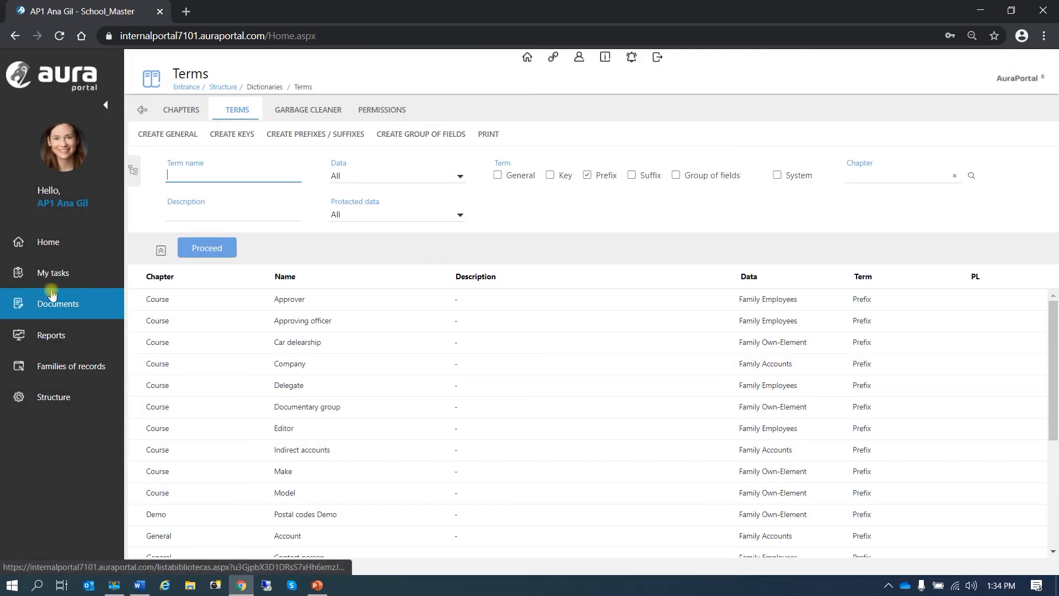
- Open the most recent 2.0 Teacher draft from the pending tasks and show its Prefixes and suffixes section
click(53, 273)
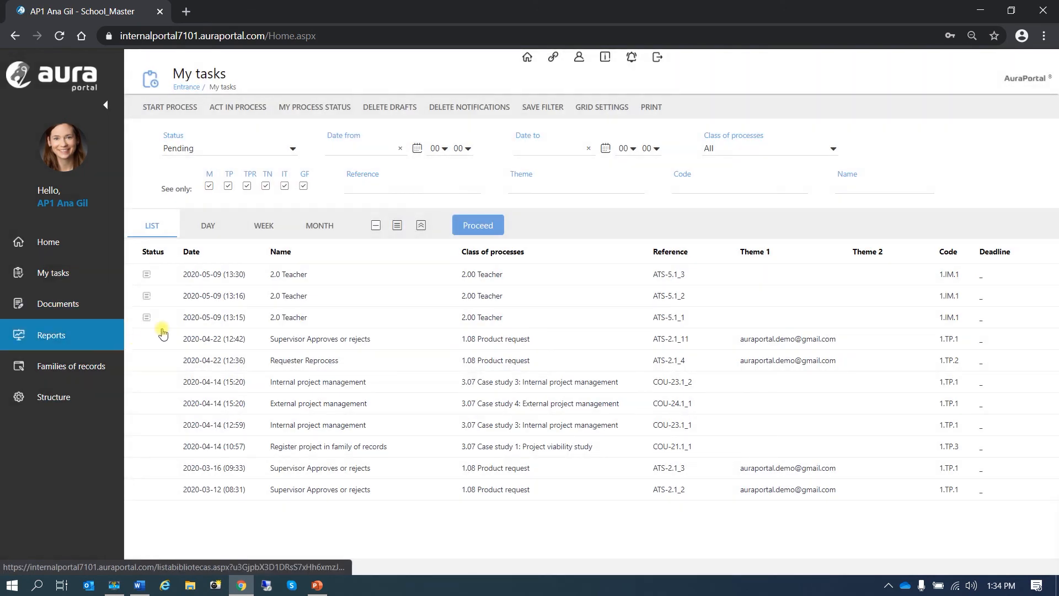
click(276, 274)
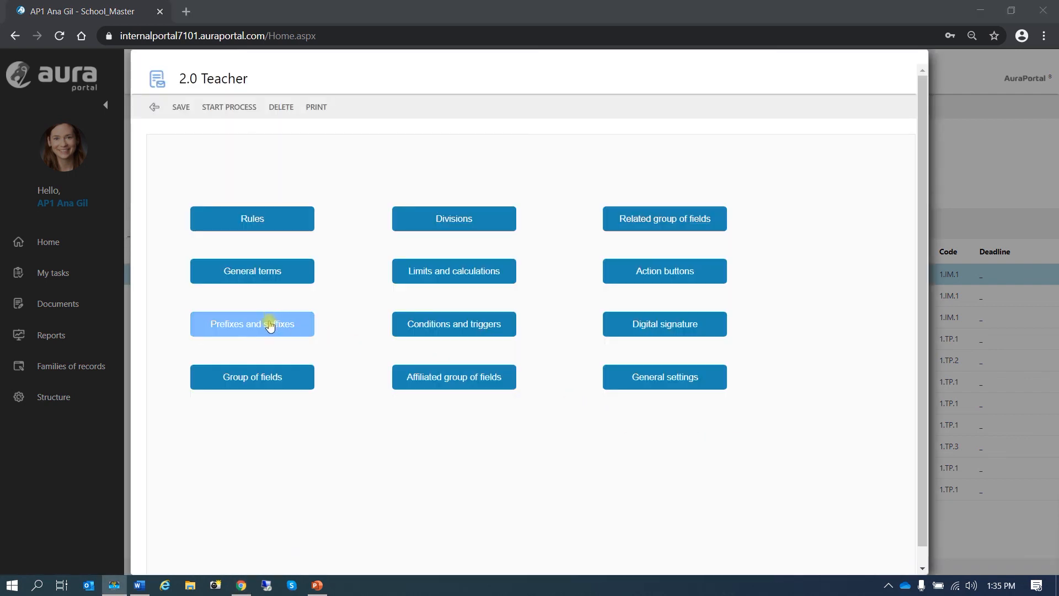
click(270, 330)
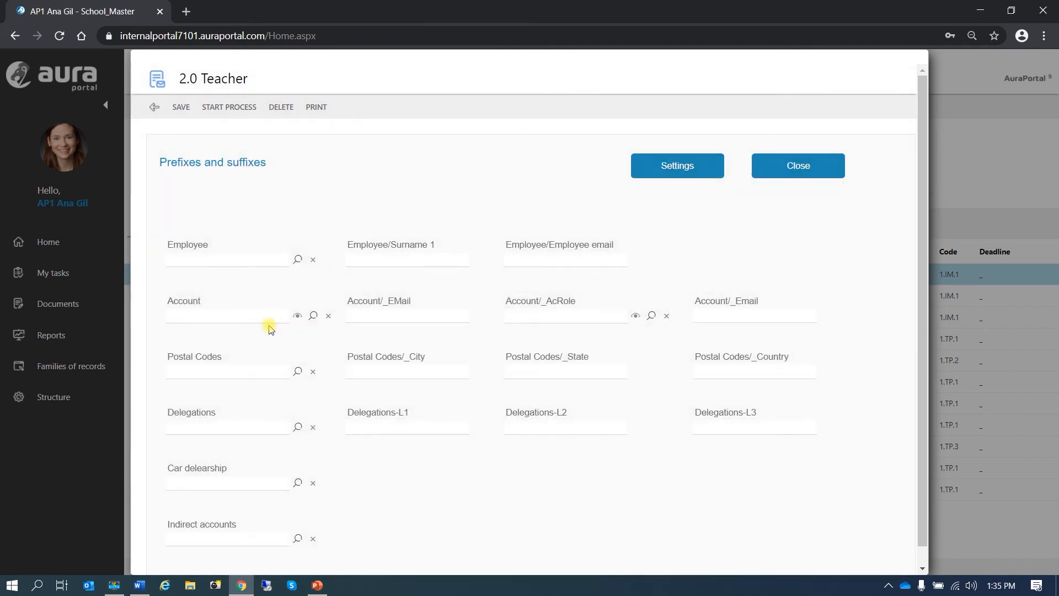
- List the active accounts offered by the Account field to check the clients prefilter, and leave the form without selecting one
click(313, 317)
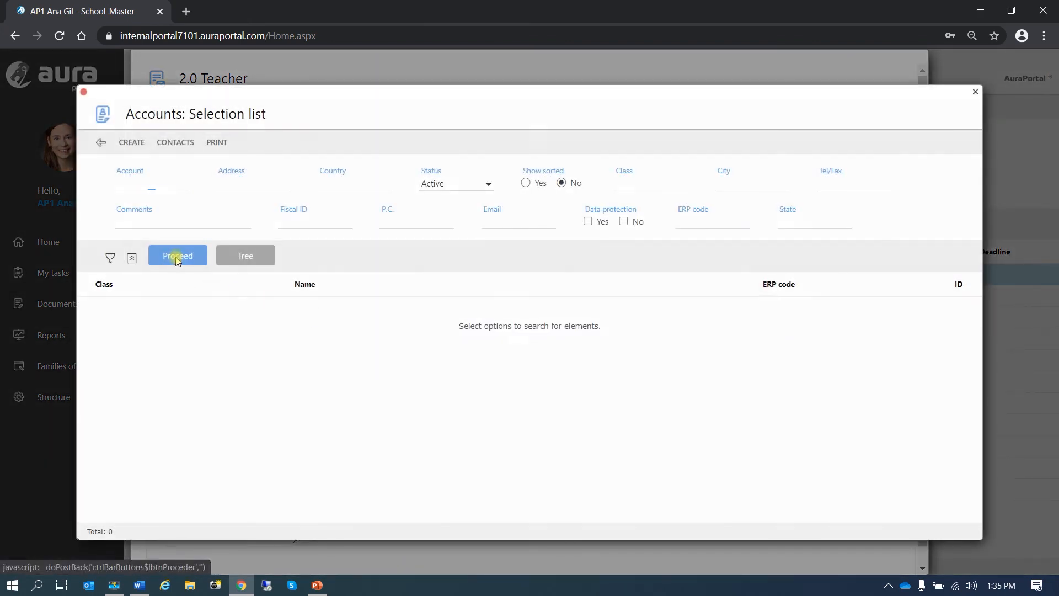
click(177, 257)
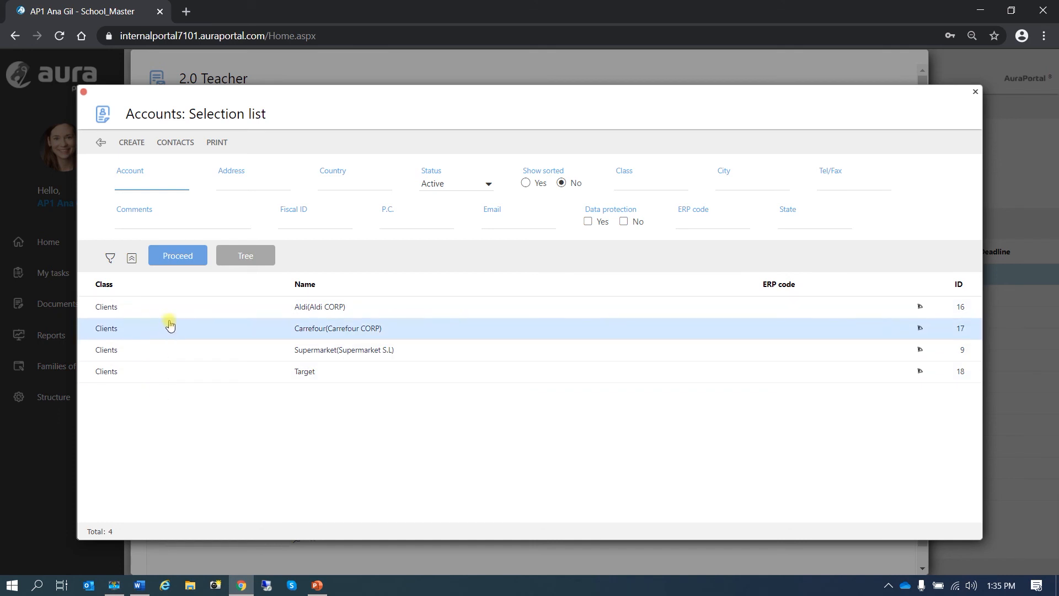
click(103, 144)
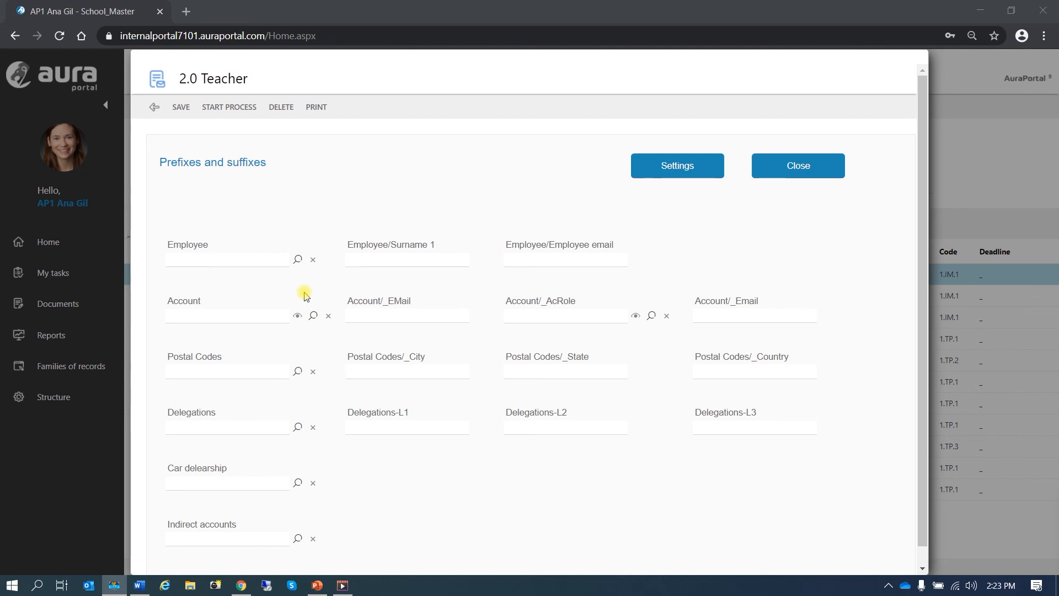
click(155, 109)
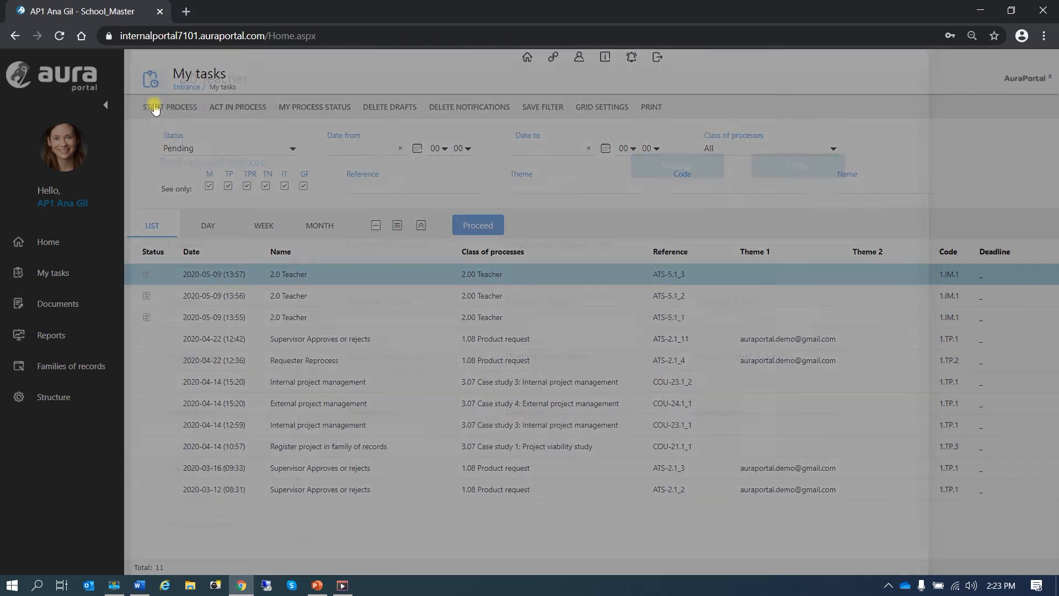
- Open the Documentary group family under Families of records and list all its elements
click(54, 393)
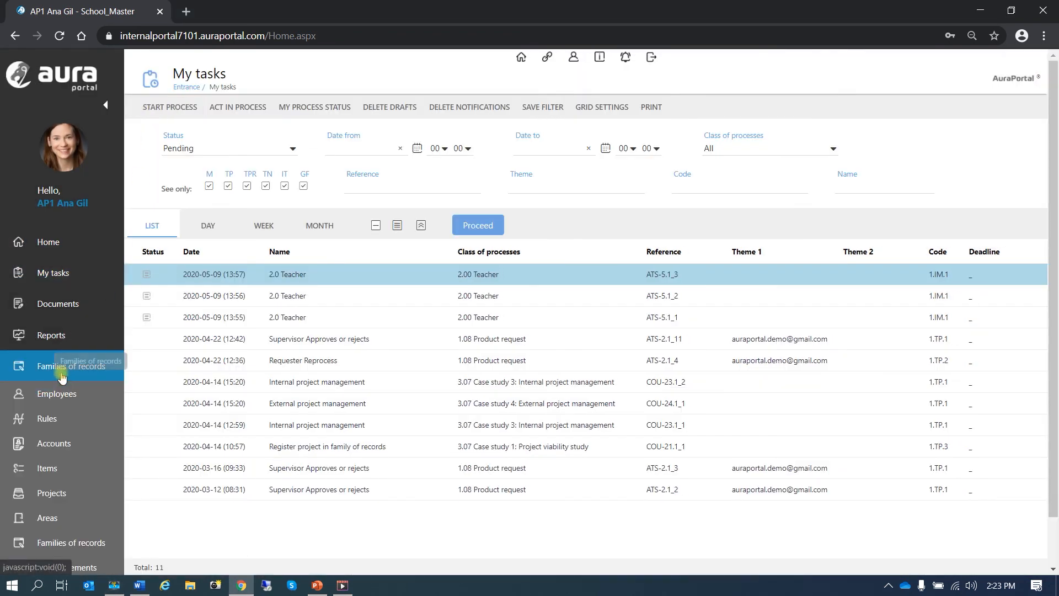
click(76, 543)
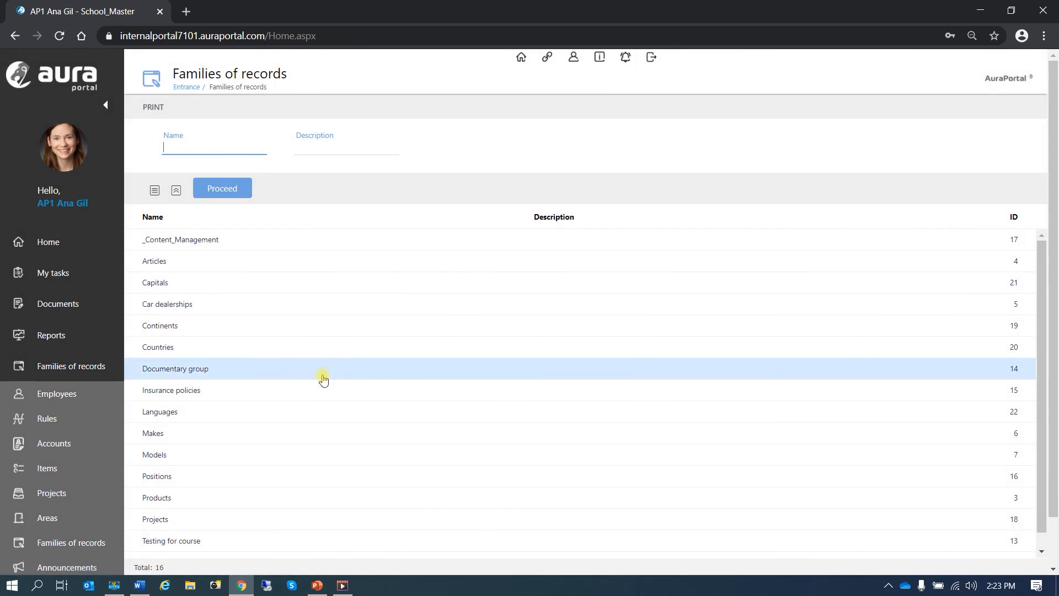
click(244, 376)
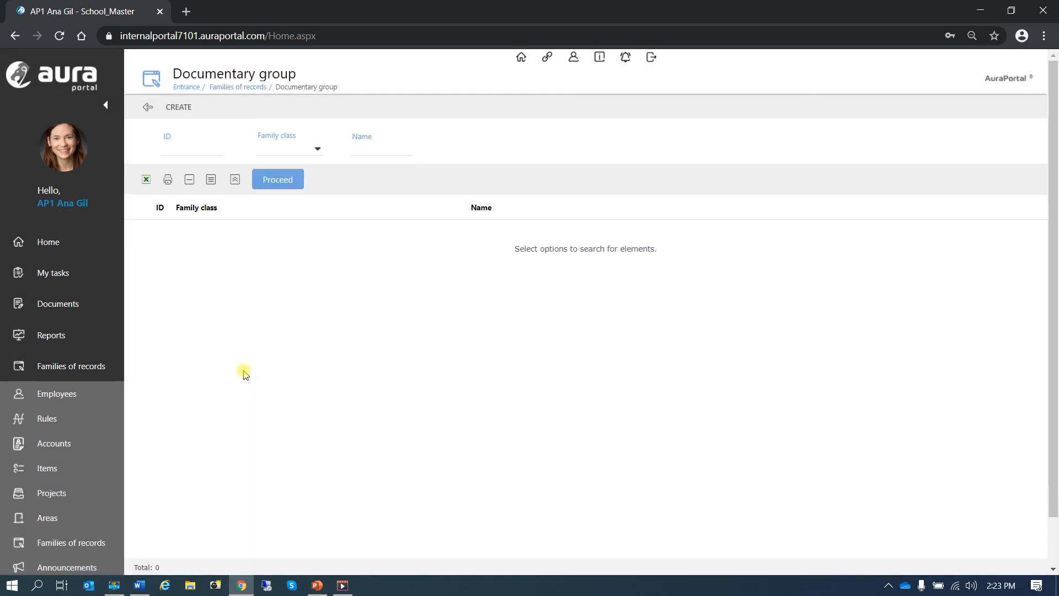
click(279, 182)
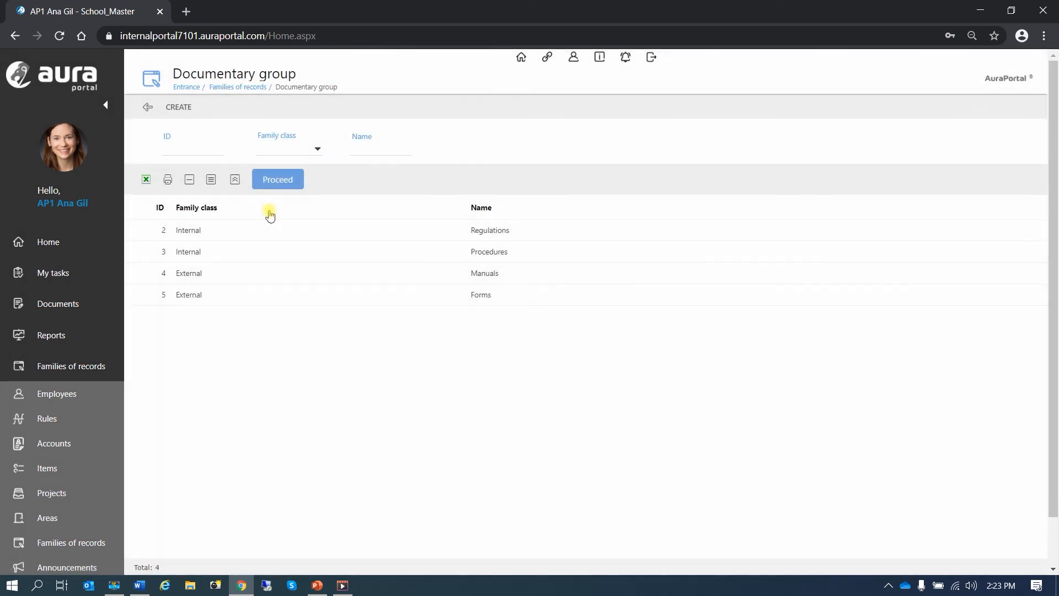
- Open the internal Regulations record and change the domain of its Editor email to Gmail
click(260, 236)
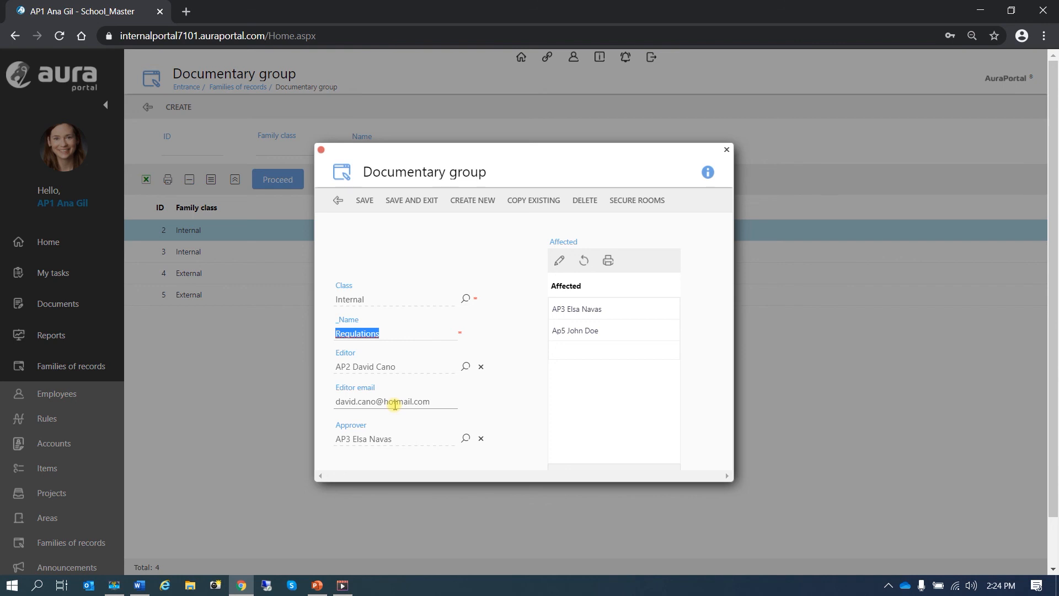
click(430, 401)
drag(433, 401, 386, 403)
text(gm)
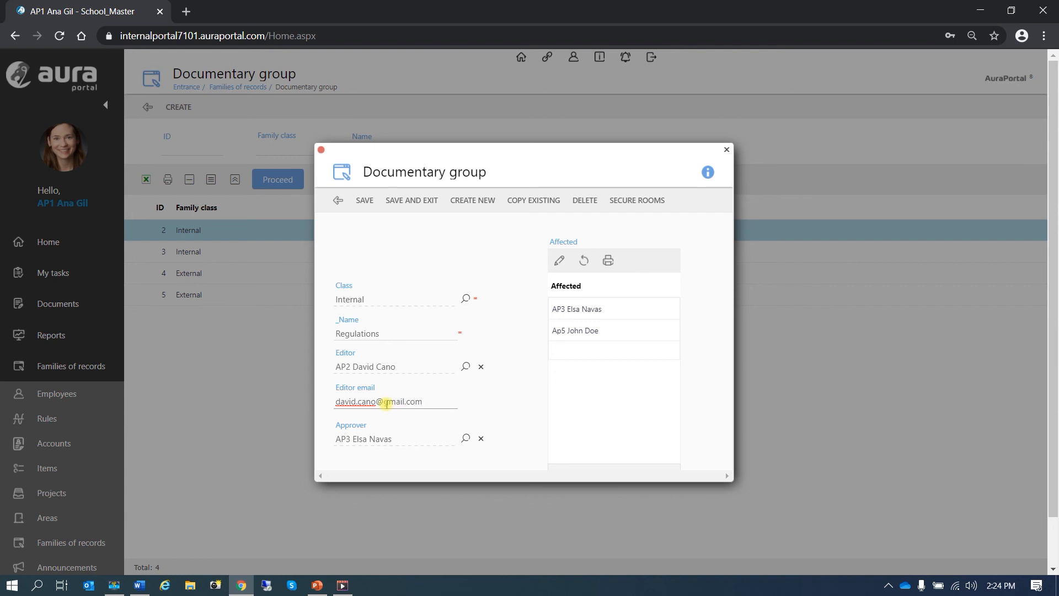
- Save and close the Regulations record, then reopen it to check its Editor email and return to the list
click(364, 201)
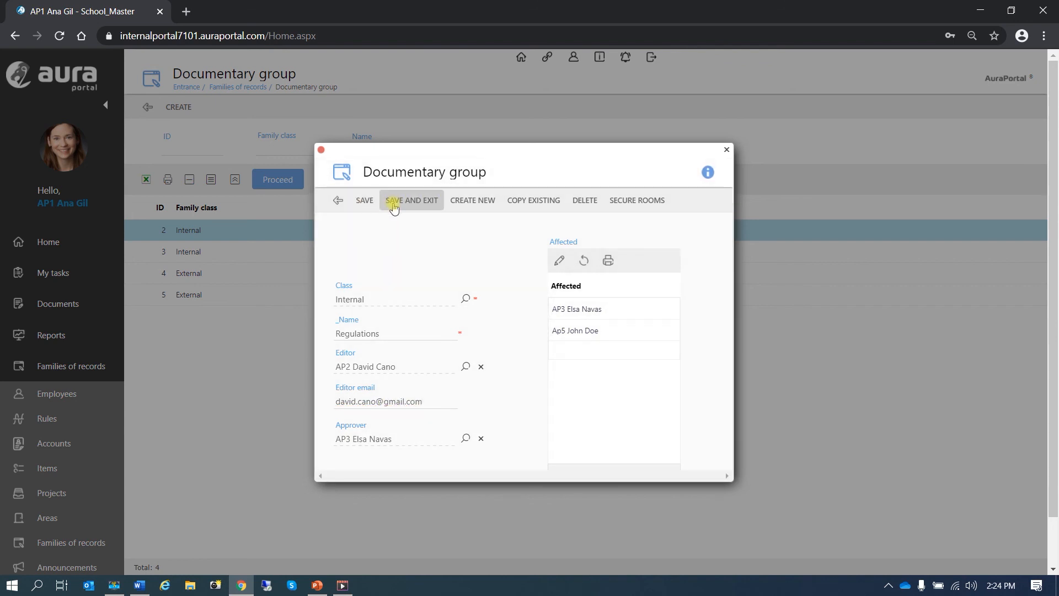
click(415, 201)
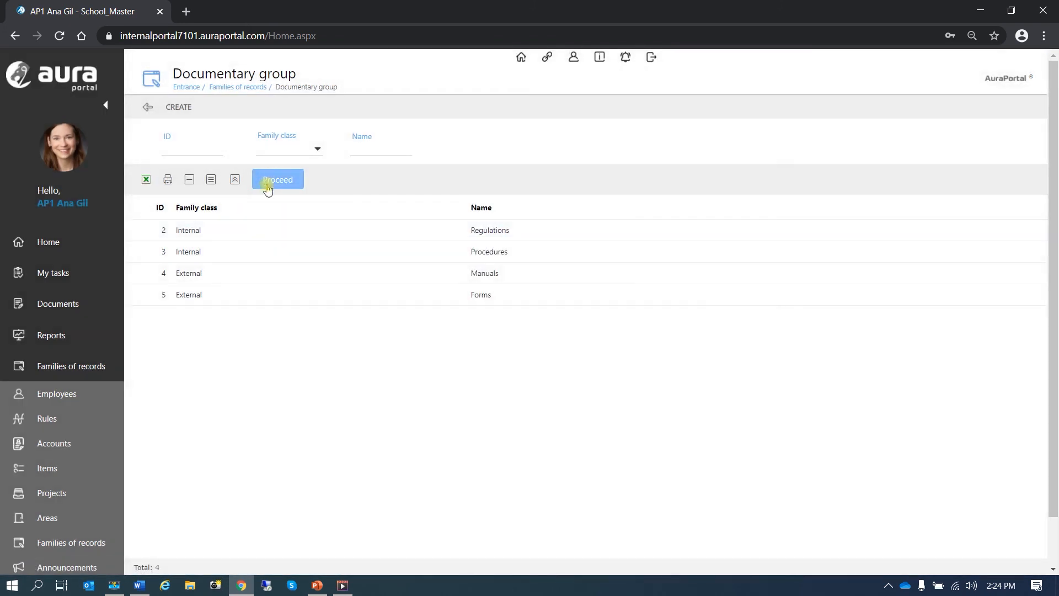
click(243, 231)
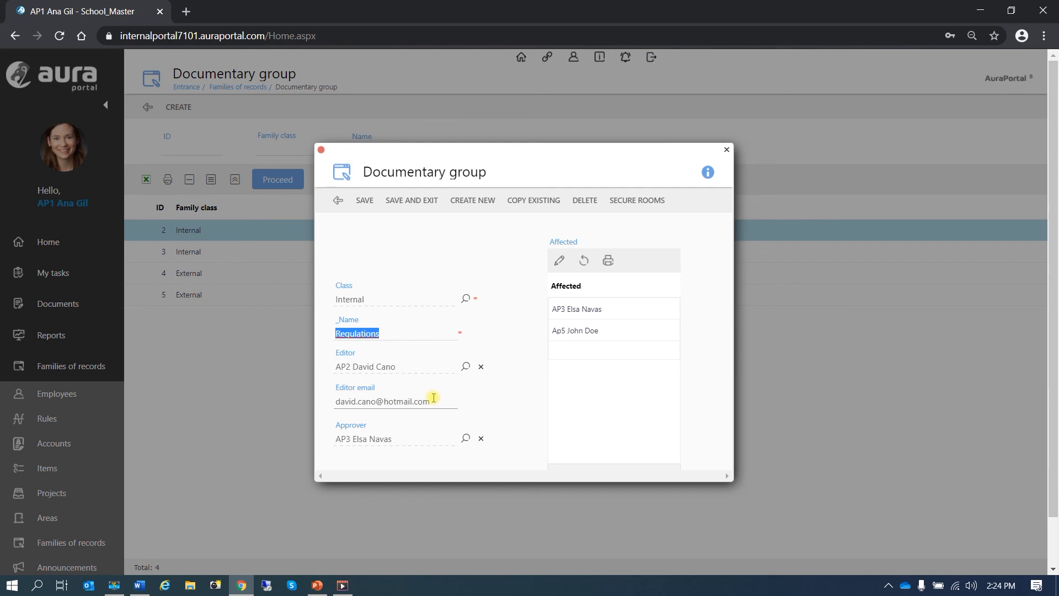
click(338, 200)
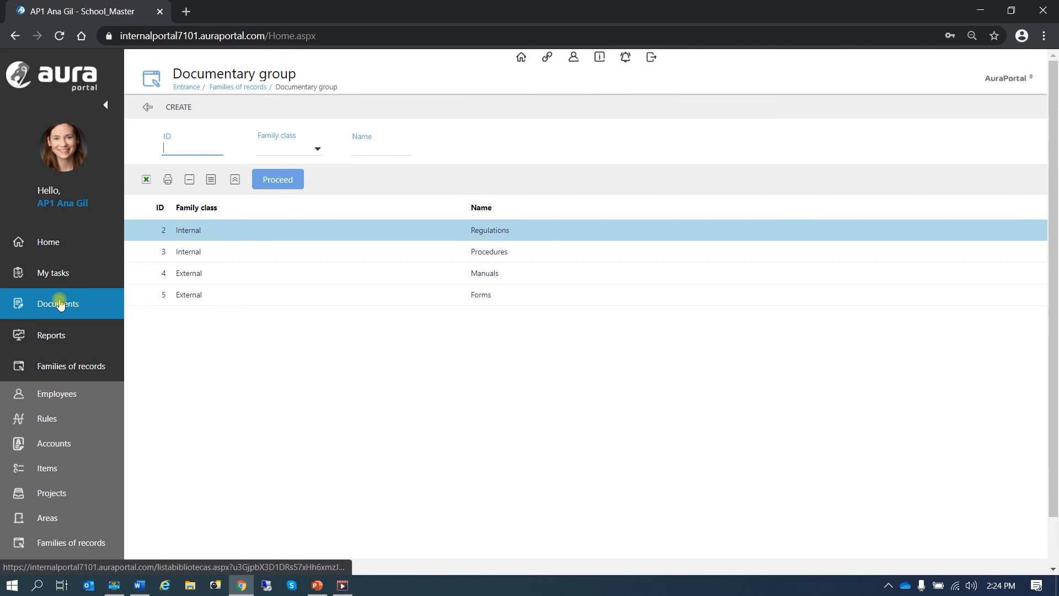
- Open the most recent 2.0 Teacher draft and select the client Aldi as Account in its Prefixes and suffixes section
click(61, 276)
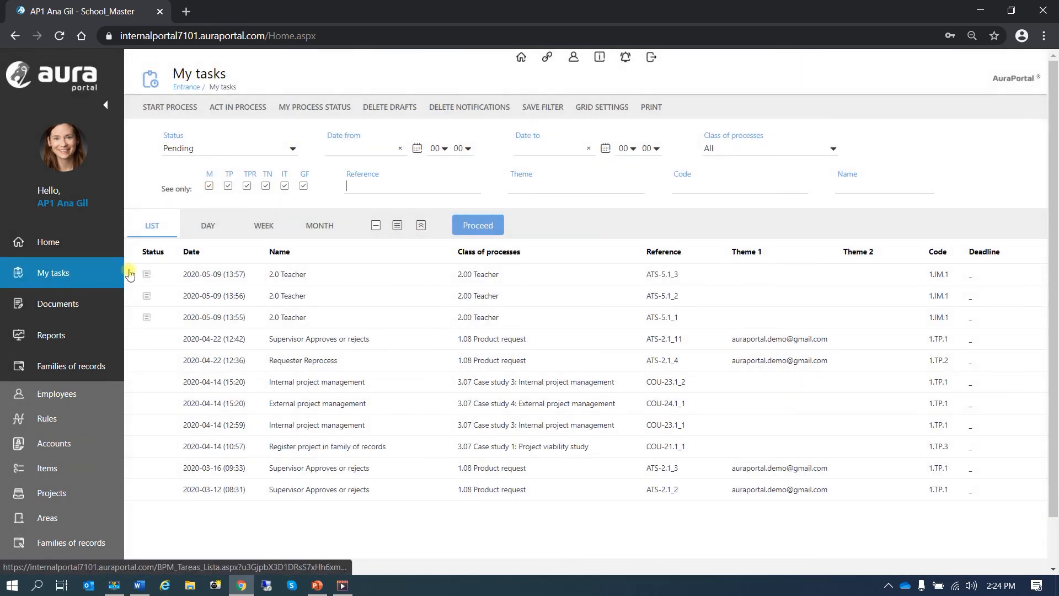
click(294, 277)
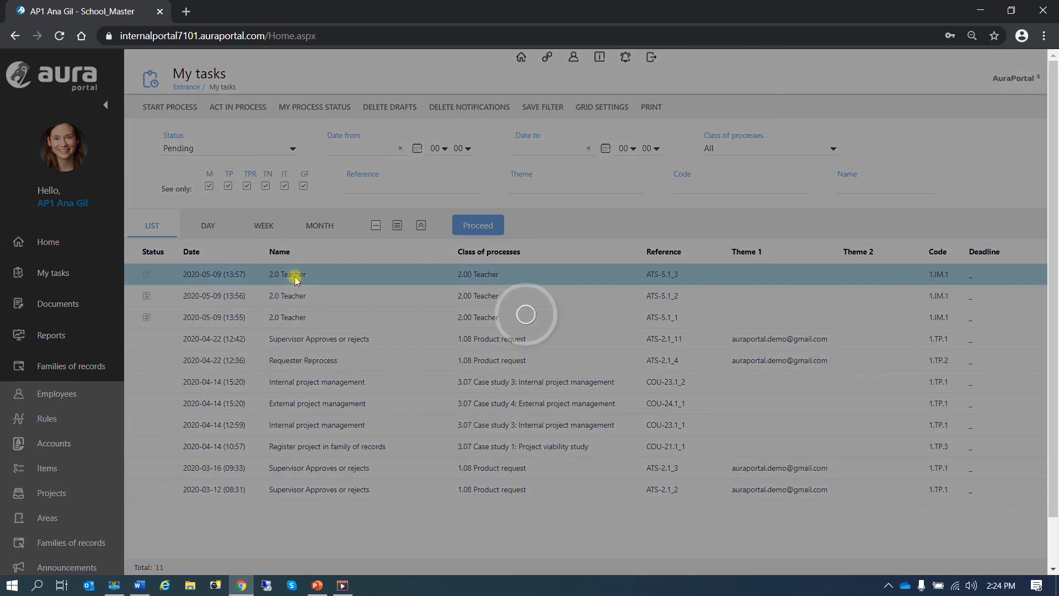
click(253, 324)
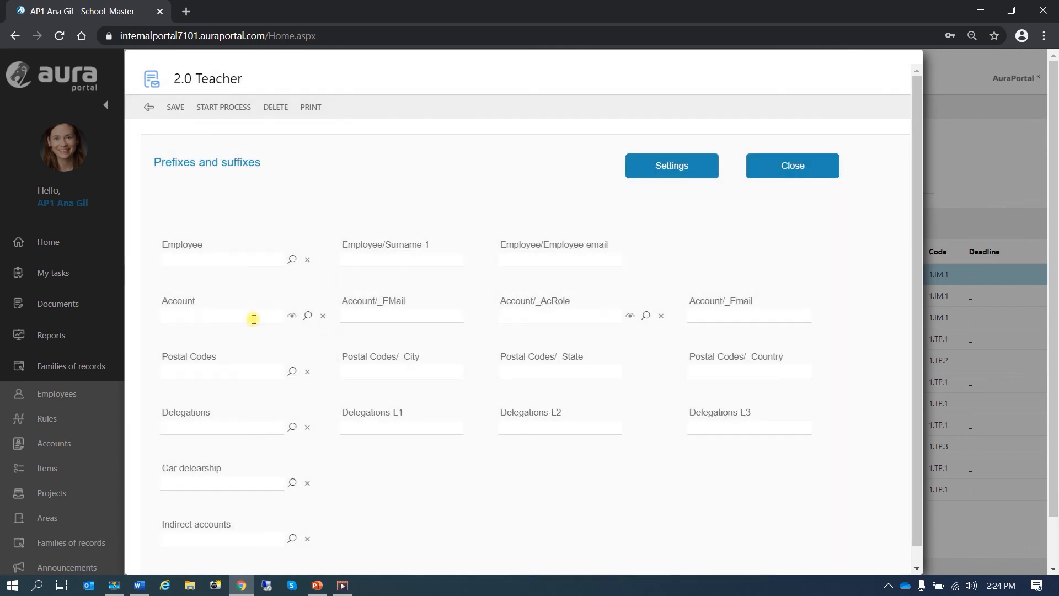
click(308, 315)
click(176, 266)
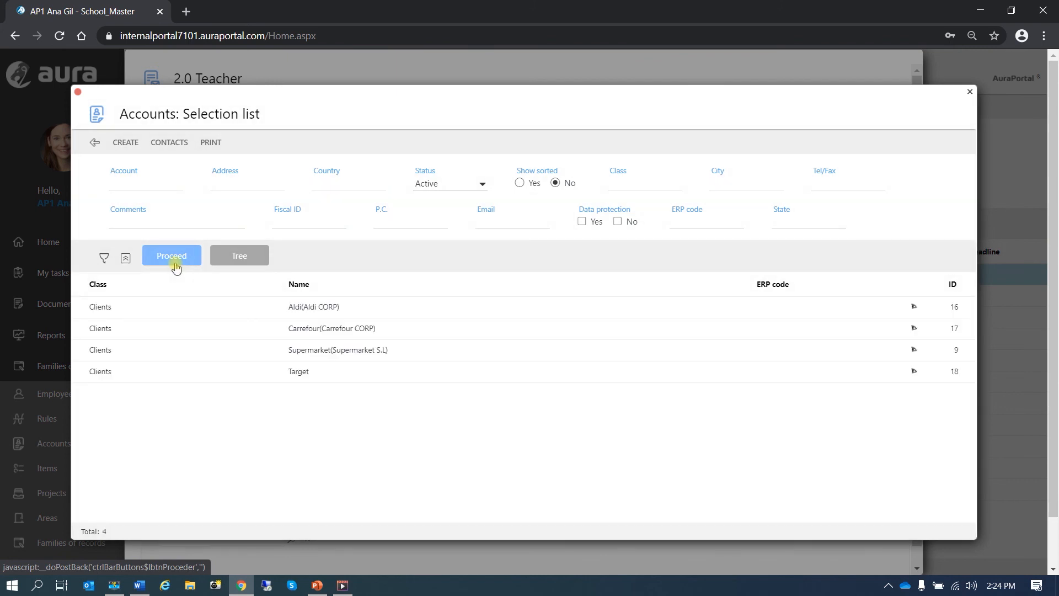
click(165, 308)
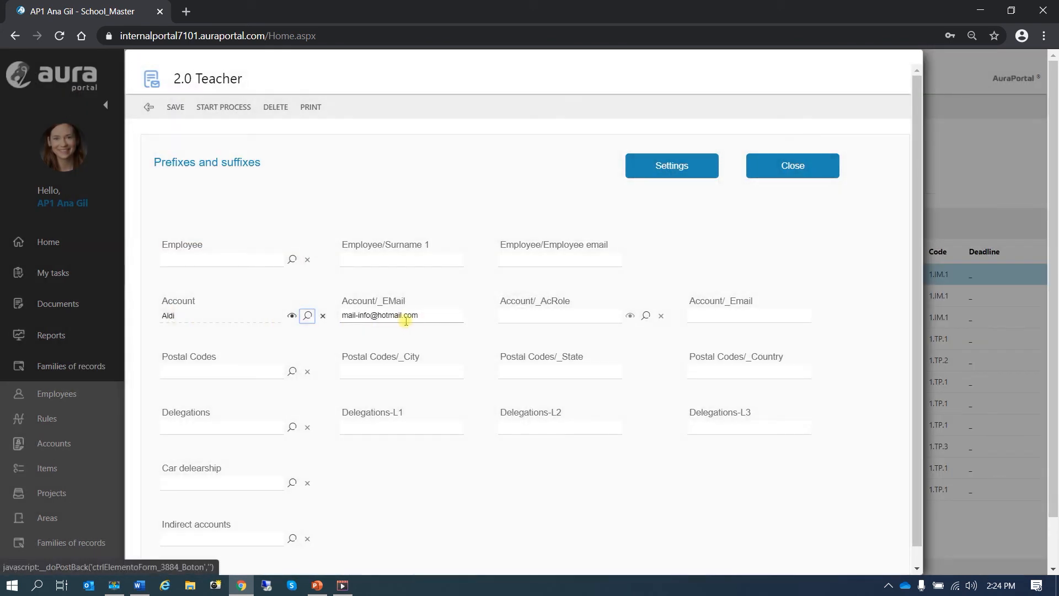
- Change the domain of the Account/_EMail address to gmail.com, save the draft and leave it
click(422, 315)
click(428, 315)
drag(428, 315, 383, 317)
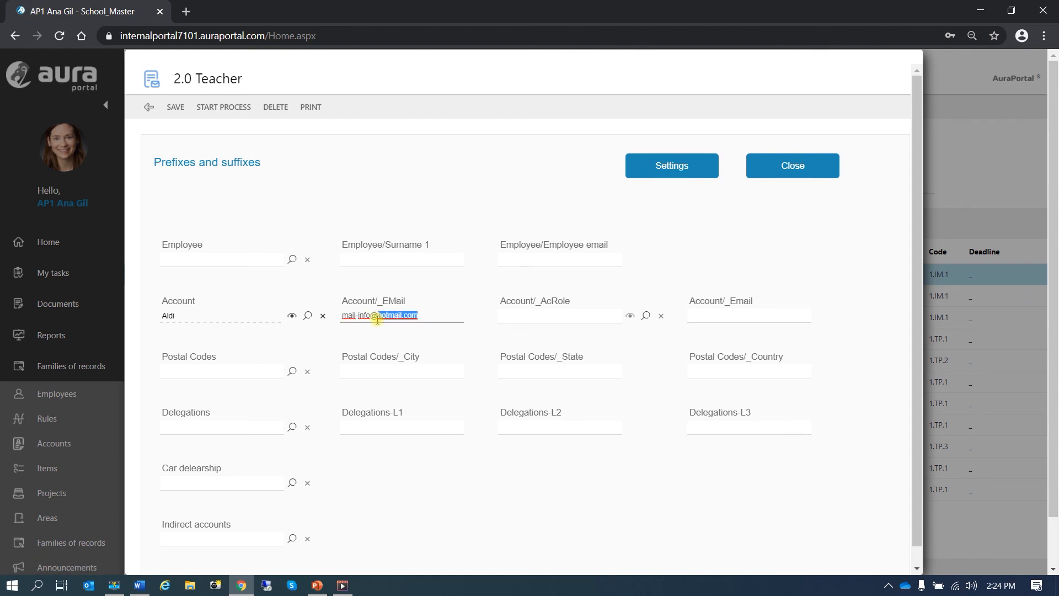
text(gmail.com)
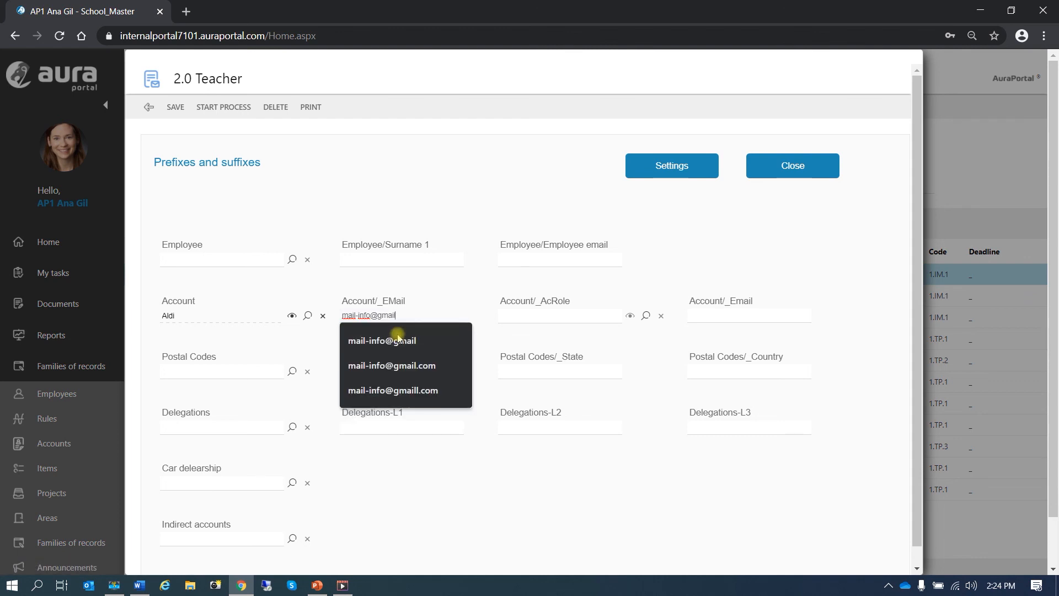
click(176, 108)
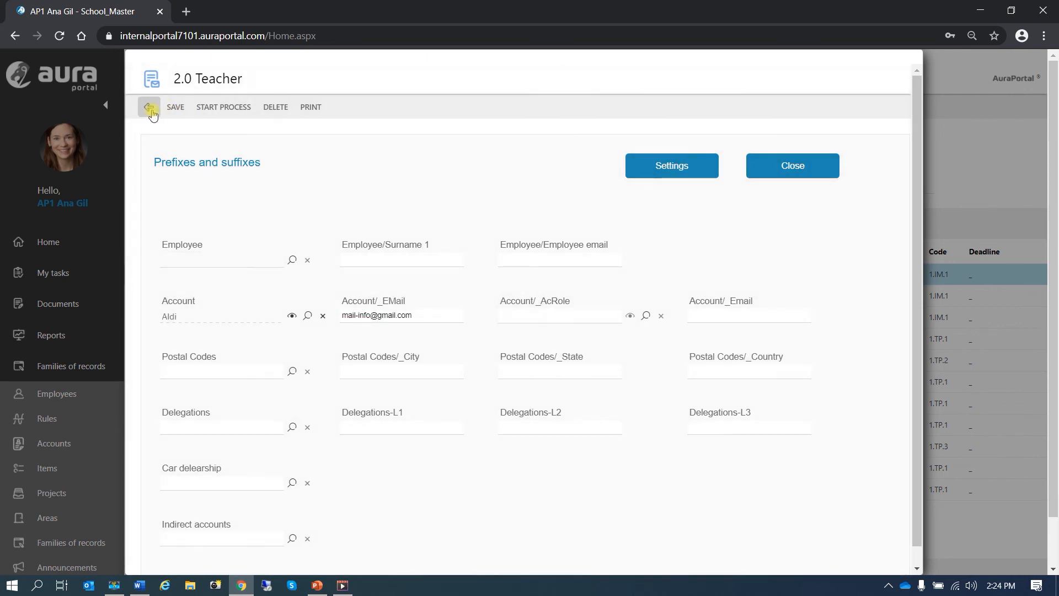
click(151, 108)
- Refresh the pending tasks and reopen the saved 2.0 Teacher draft to check Account/_EMail under Prefixes and suffixes
click(475, 225)
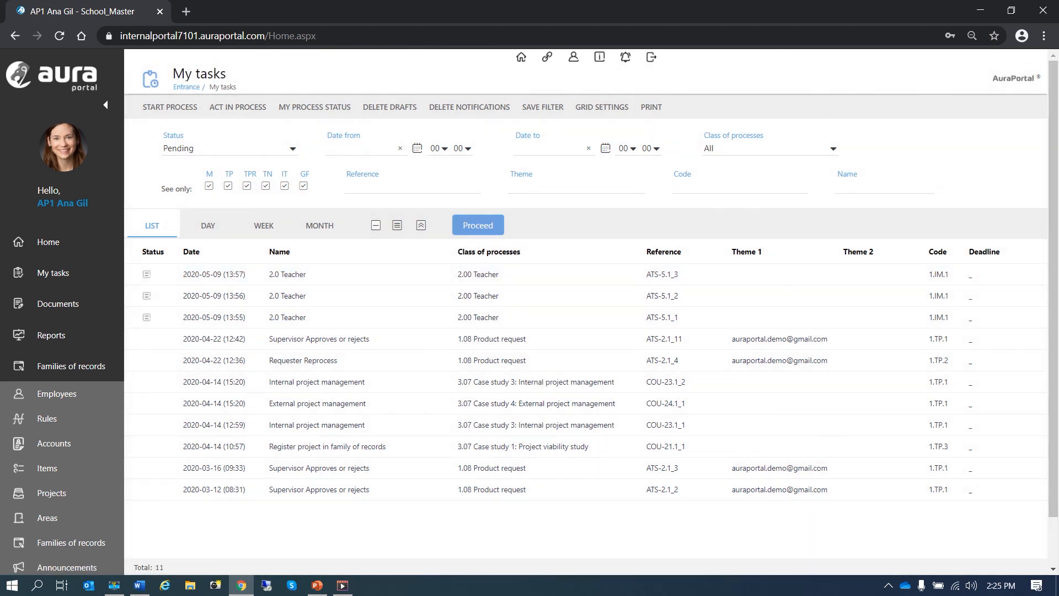
click(307, 276)
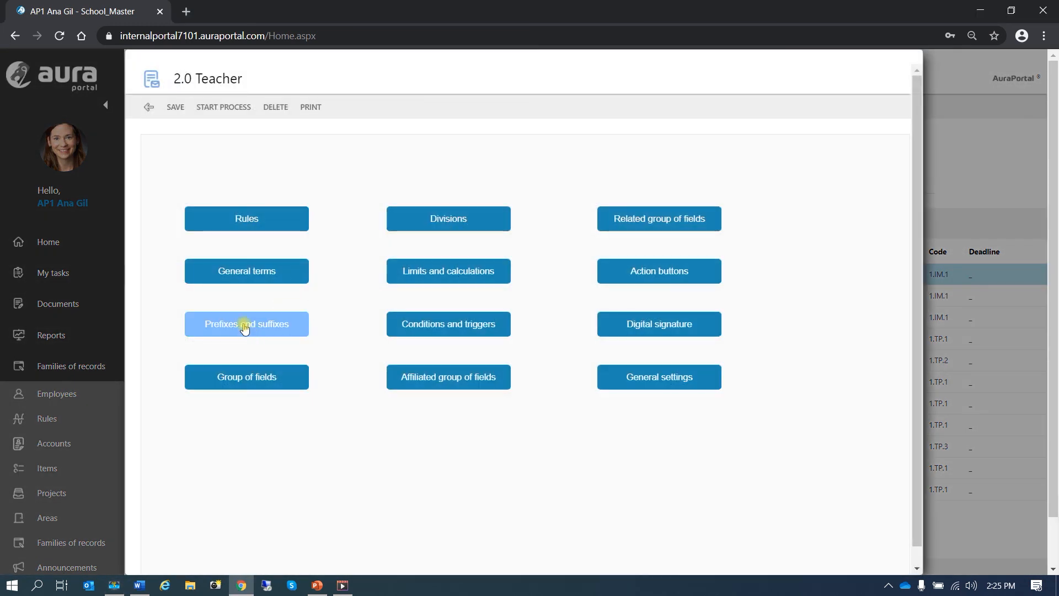
click(245, 326)
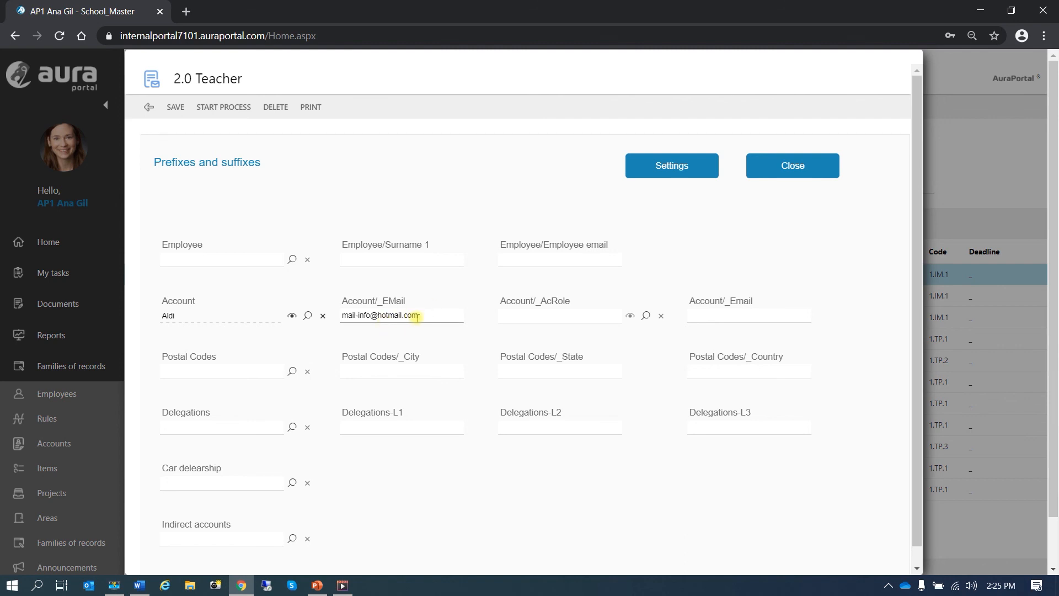
- In the form's properties, disable updating suffixes from record to panel on opening, enable updating suffixes from panel to record on saving, and save the form
click(671, 167)
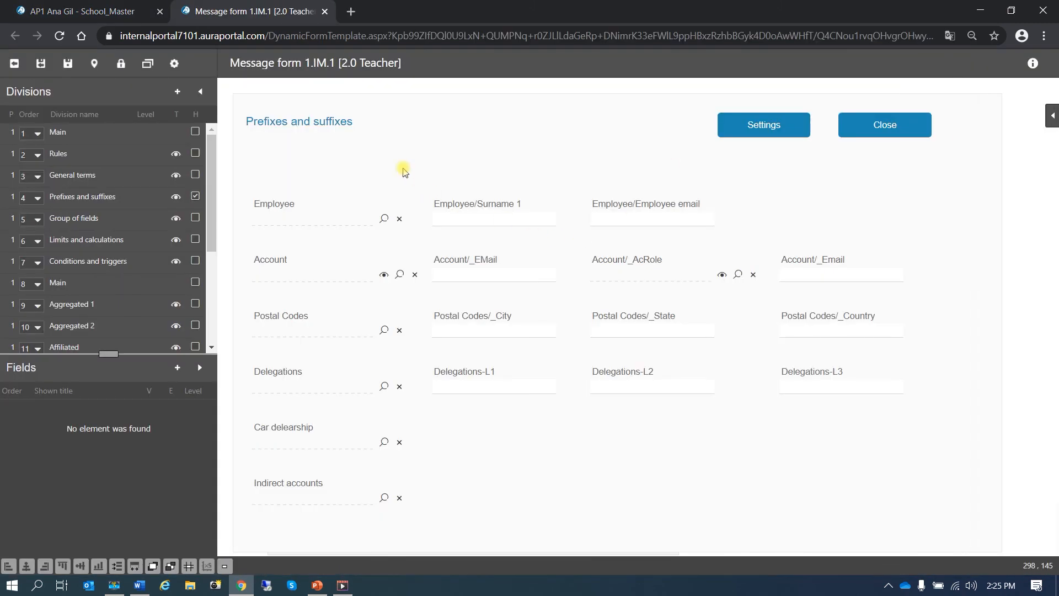
click(404, 171)
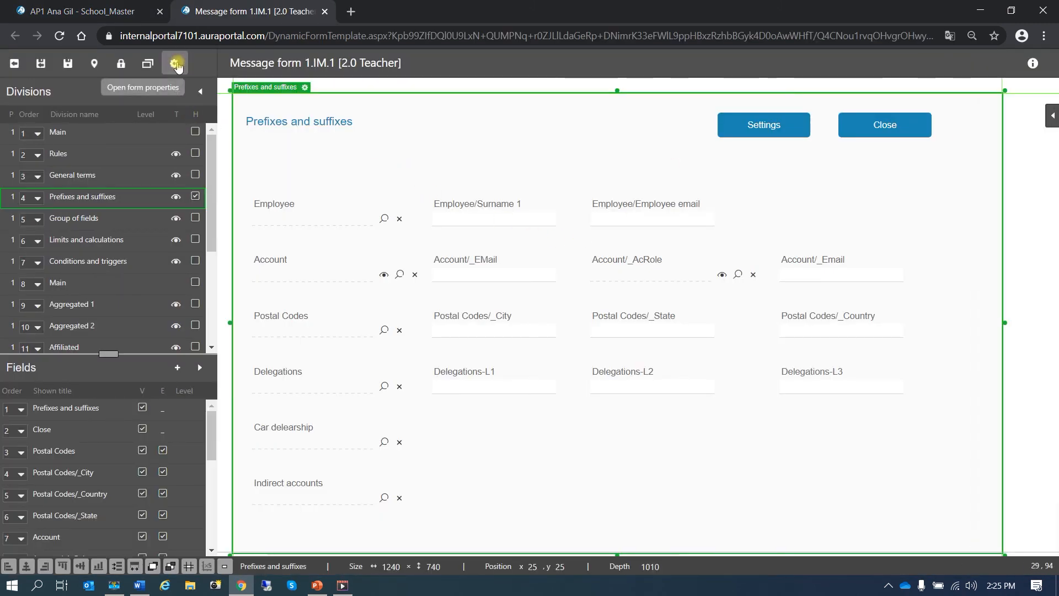
click(177, 64)
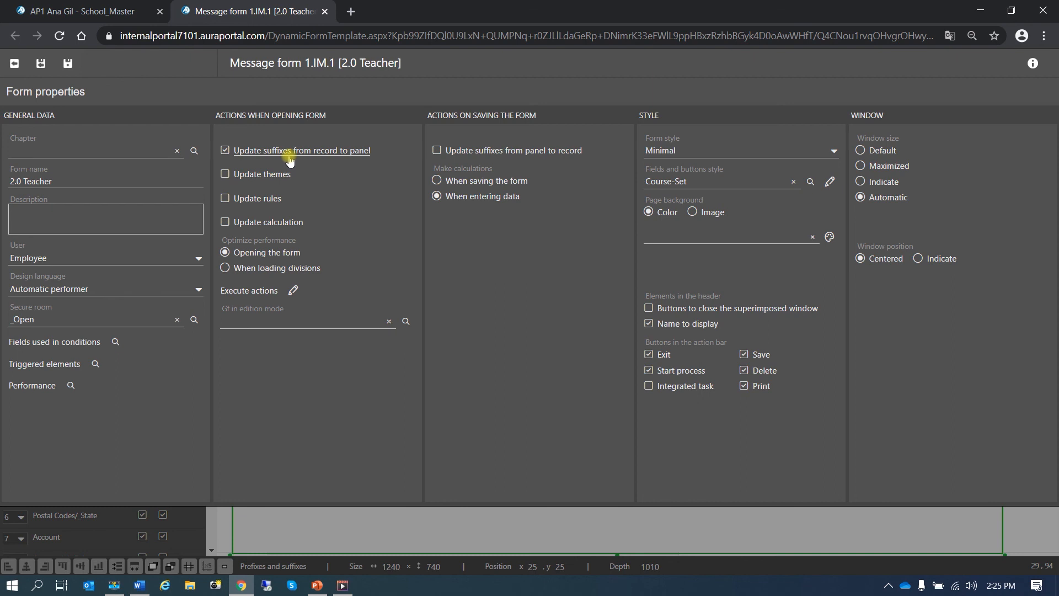
click(225, 151)
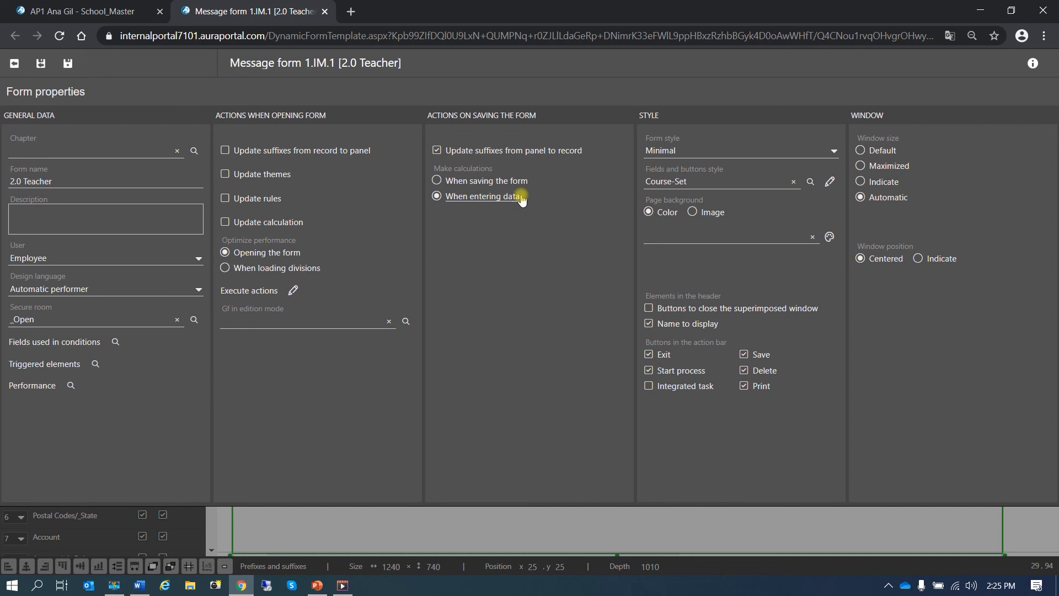
click(43, 64)
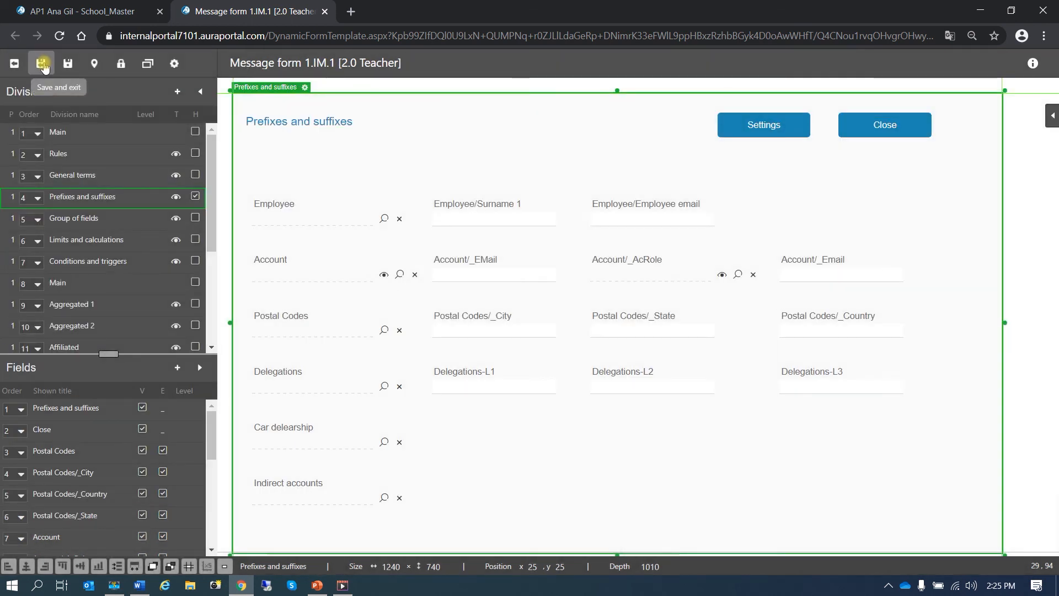
click(43, 65)
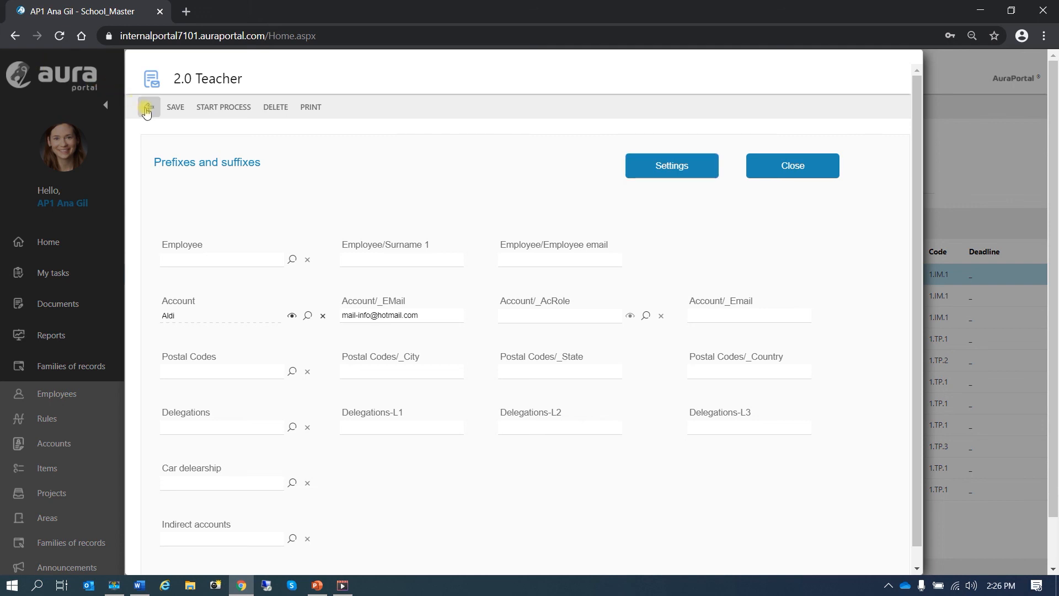
- Leave the old draft, start a new 2.0 Teacher process and select Aldi as Account under Prefixes and suffixes
click(147, 108)
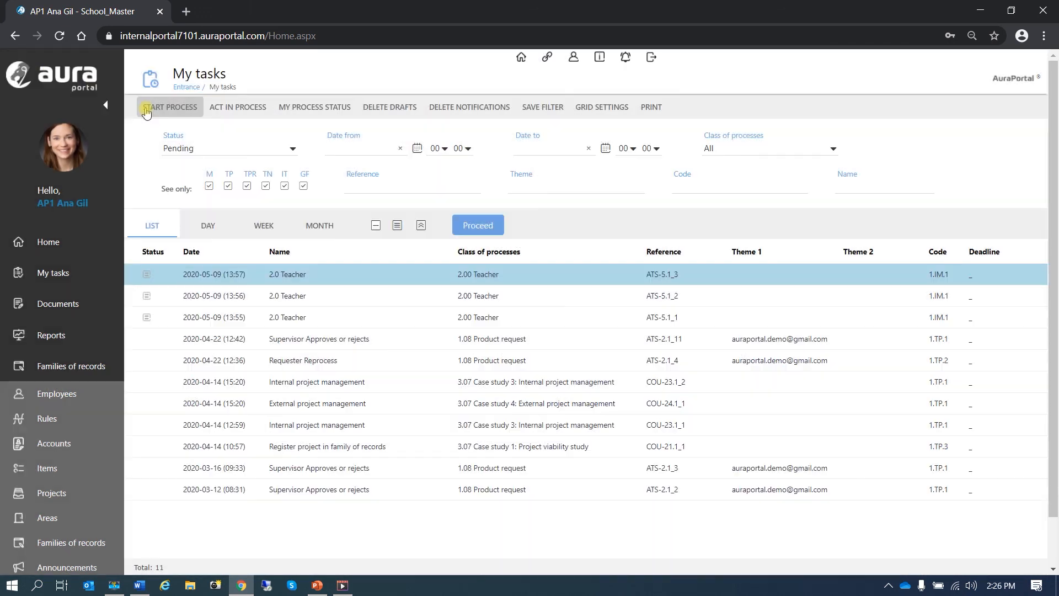
click(175, 109)
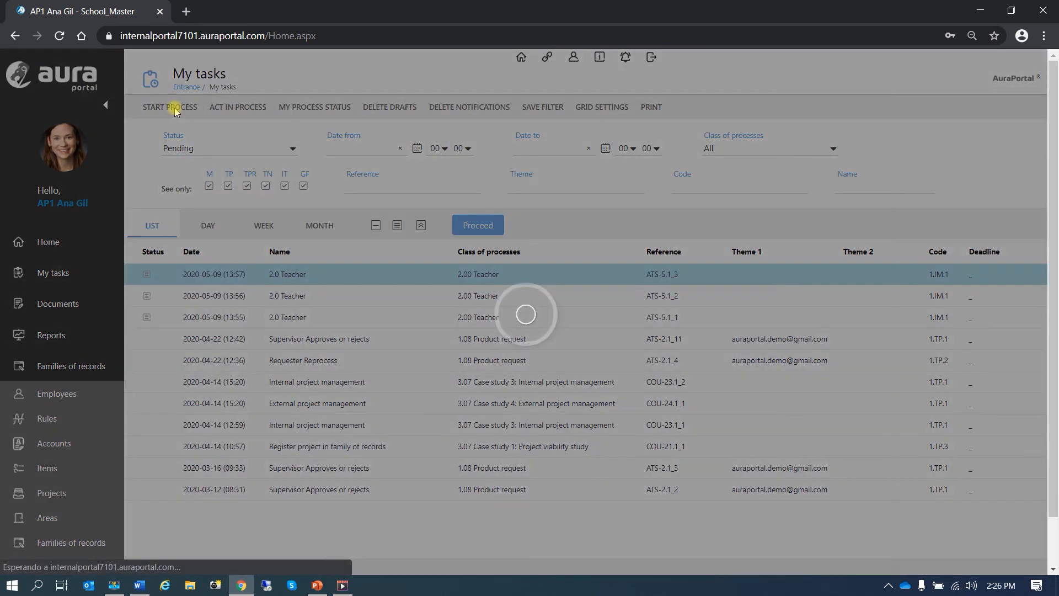
click(174, 235)
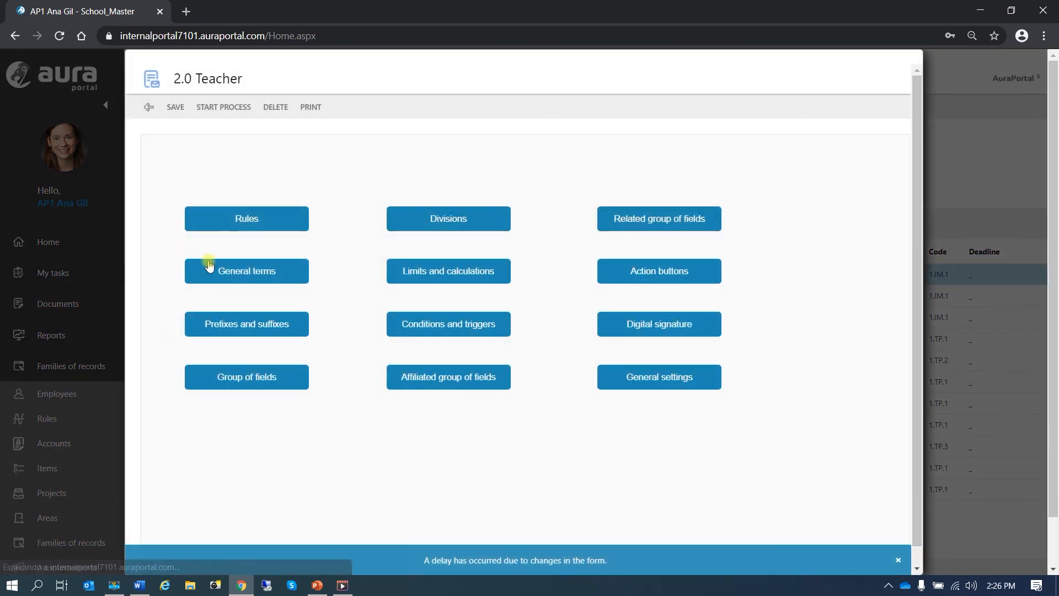
click(241, 323)
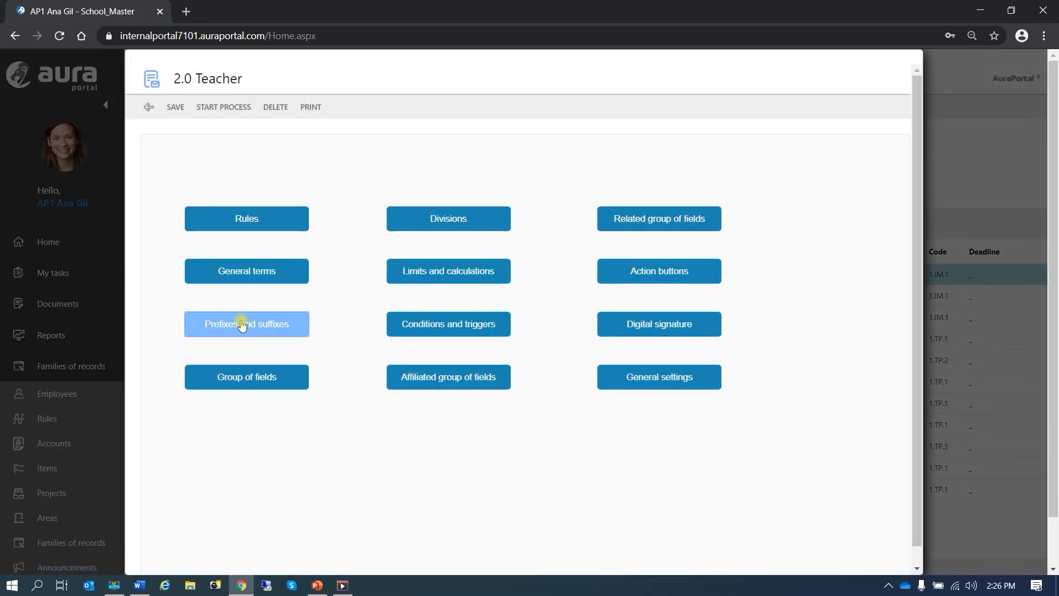
click(305, 315)
click(175, 259)
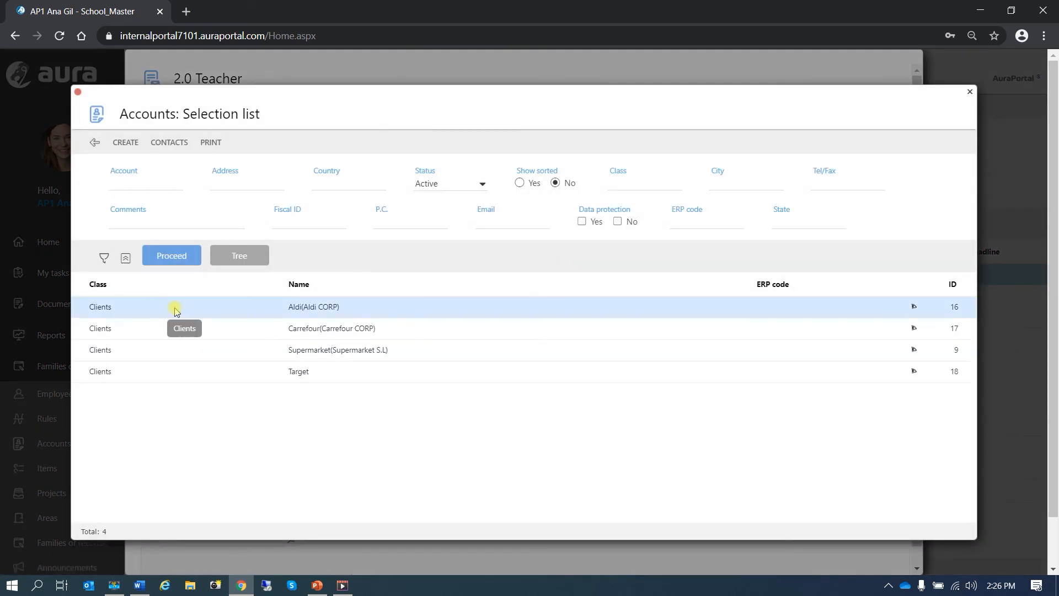
click(175, 311)
- Replace the Account/_EMail domain with gmail.com in the new 2.0 Teacher form, save it and exit
drag(342, 315, 383, 320)
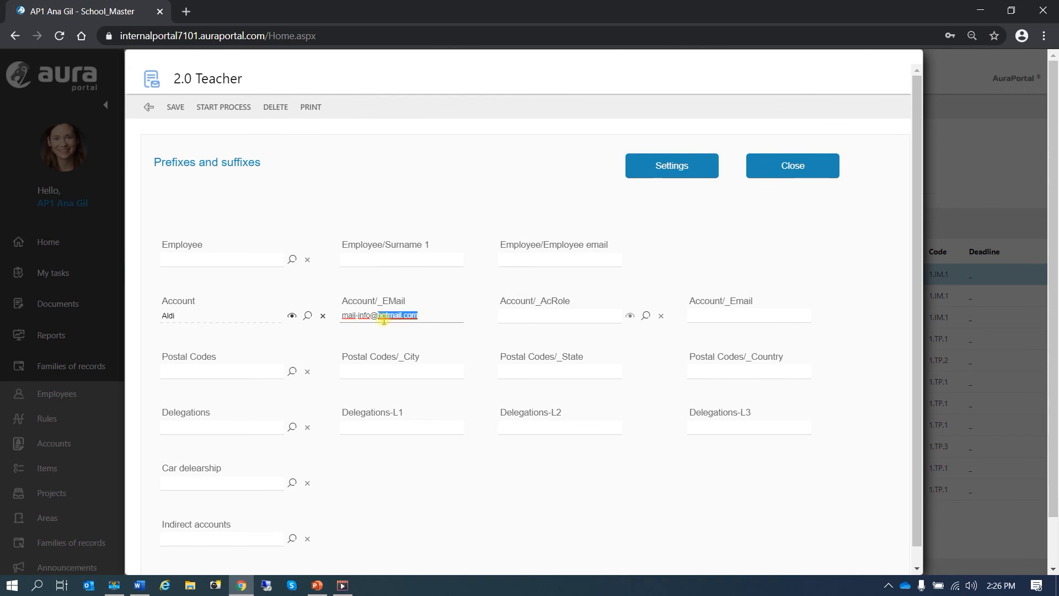
text(gmail.com)
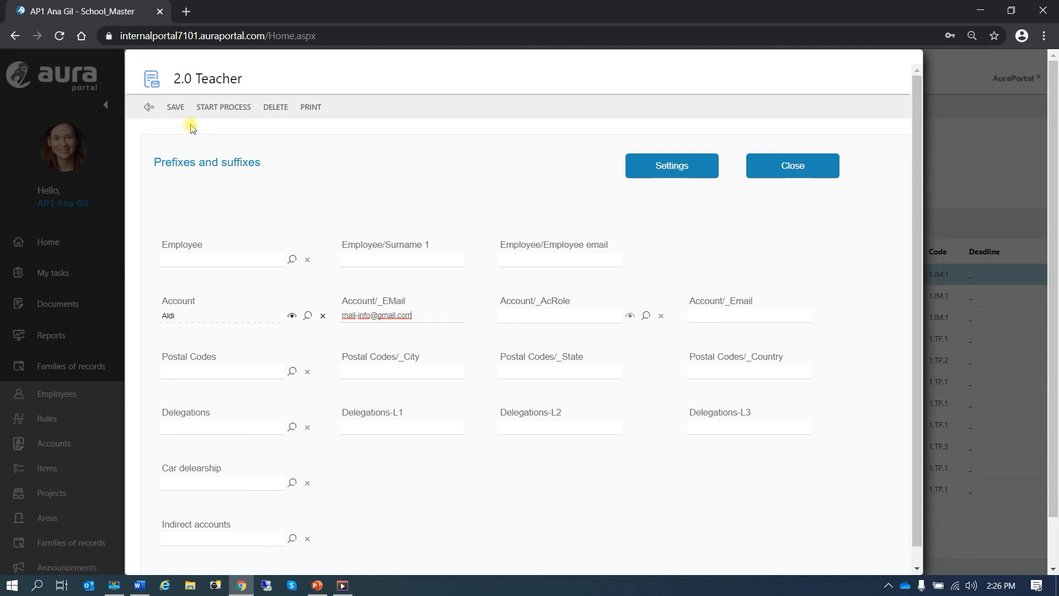
click(175, 107)
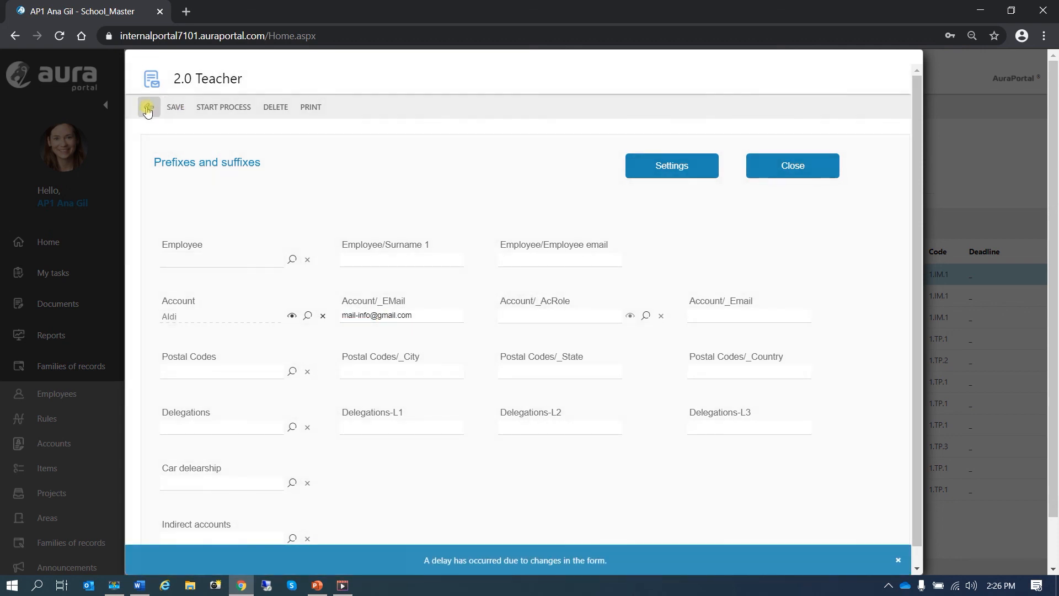
click(147, 110)
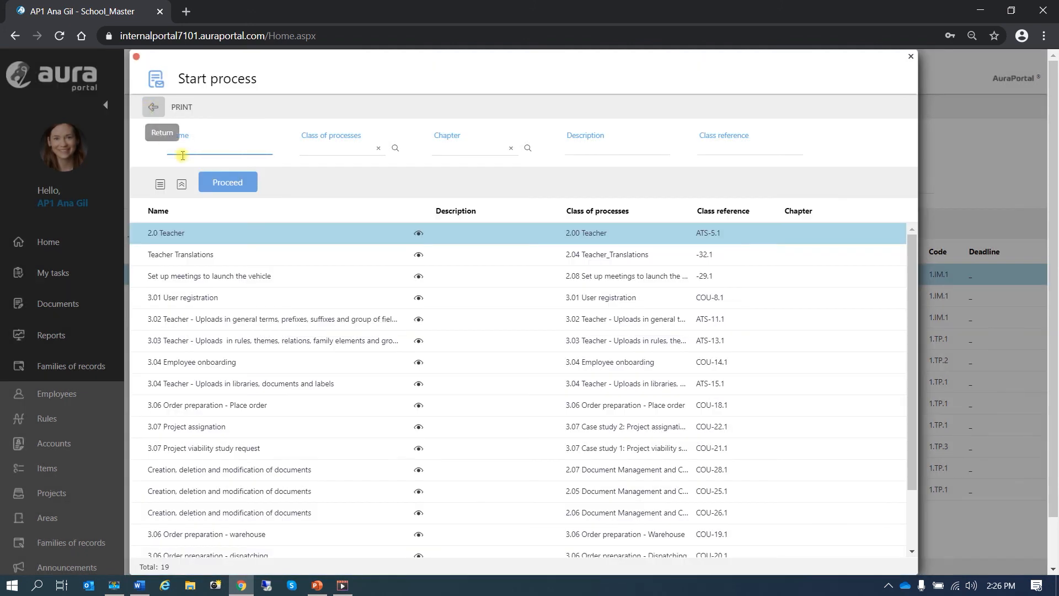
- Return to the pending tasks, refresh them and open the newest 2.0 Teacher draft to check Account/_EMail under Prefixes and suffixes
click(226, 183)
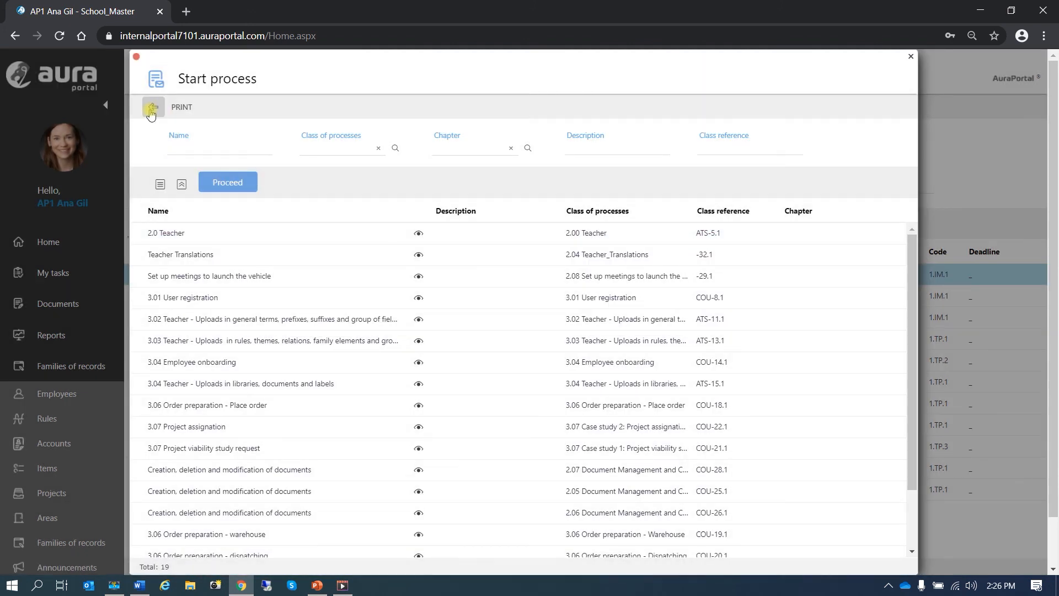
click(152, 108)
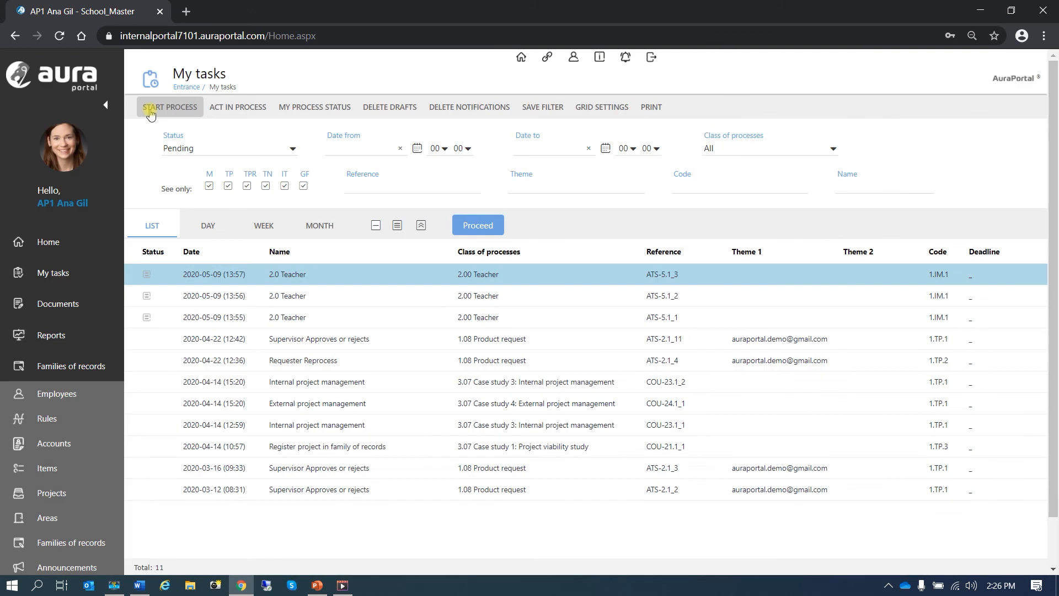
click(476, 229)
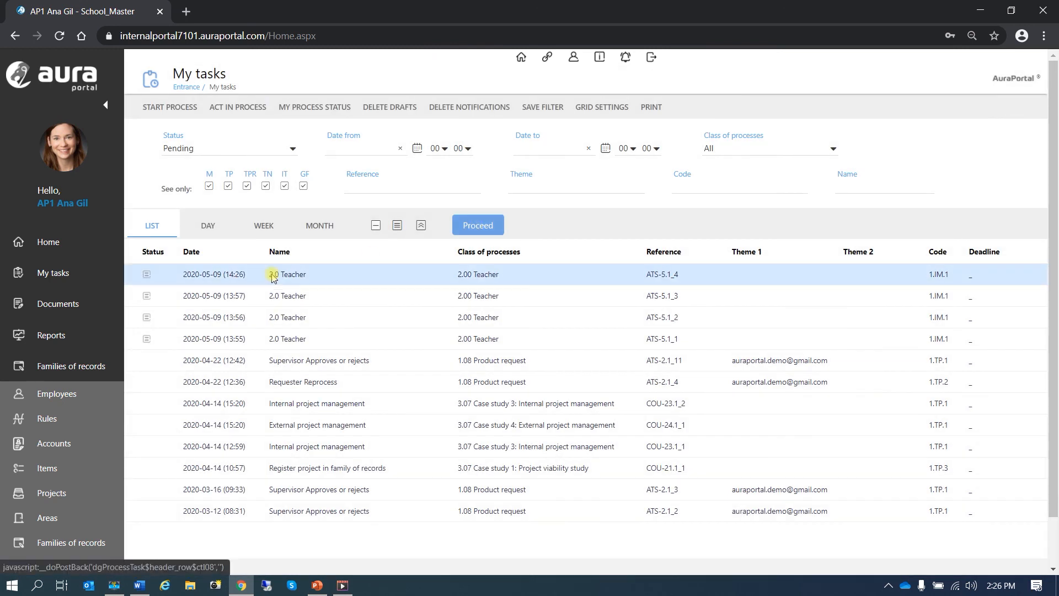
click(272, 277)
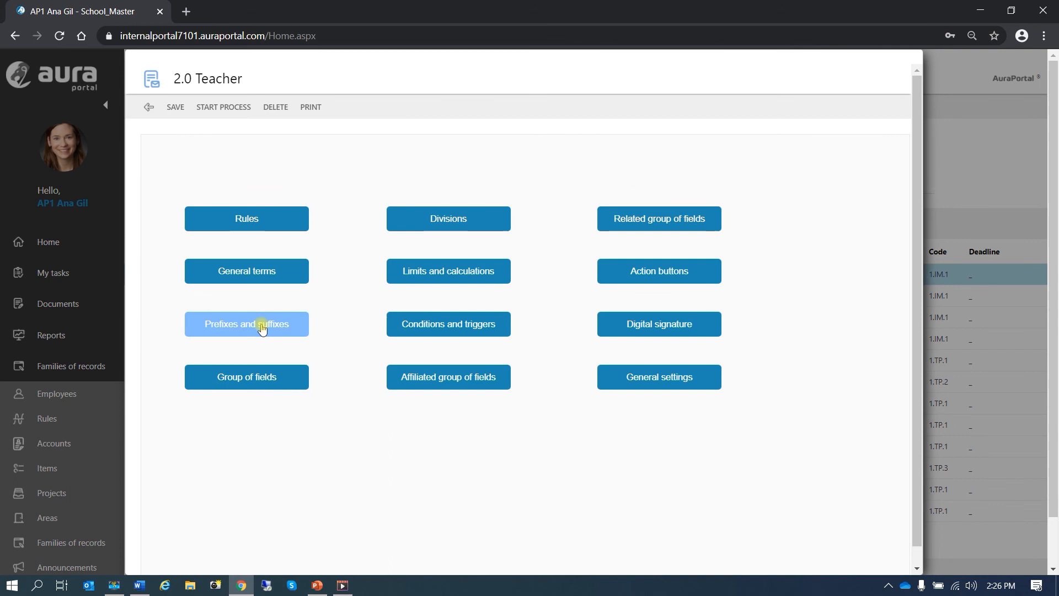
click(262, 328)
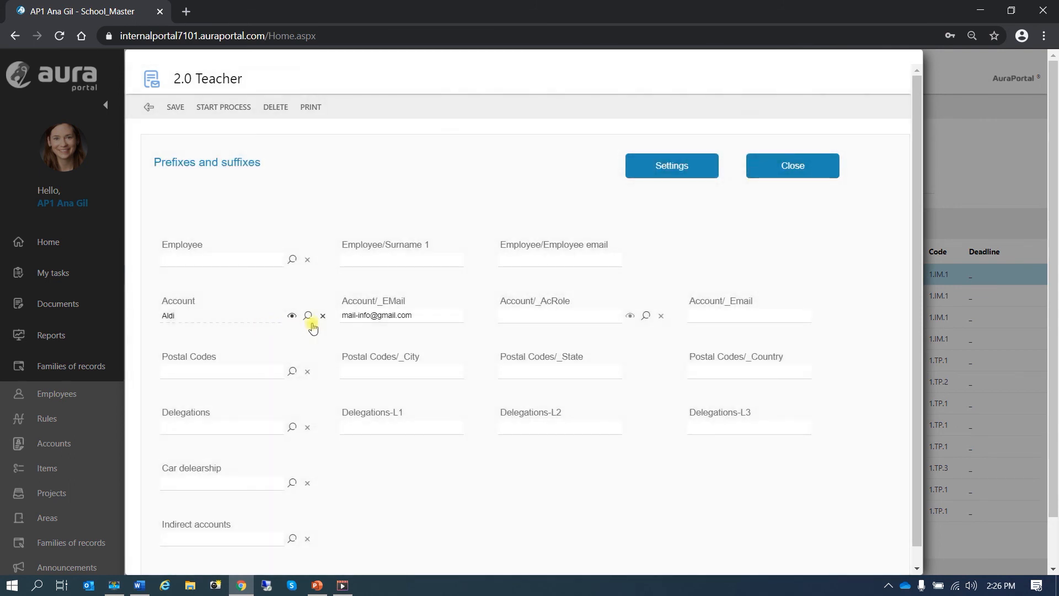